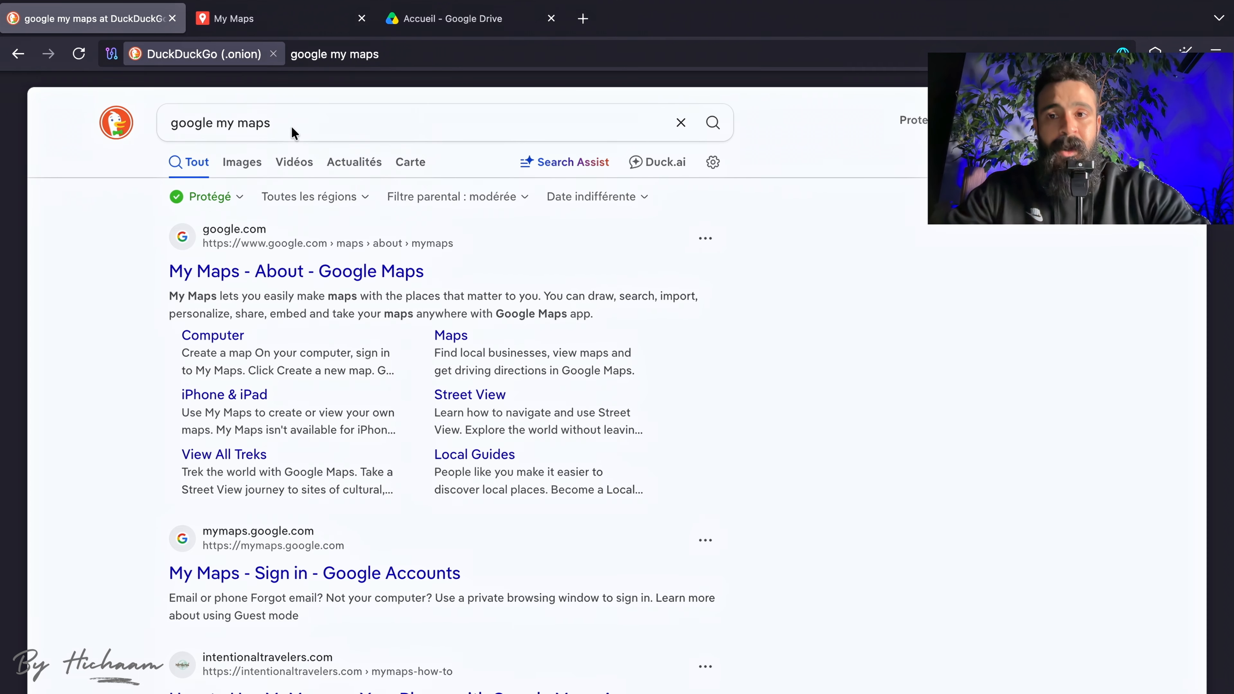
click(311, 127)
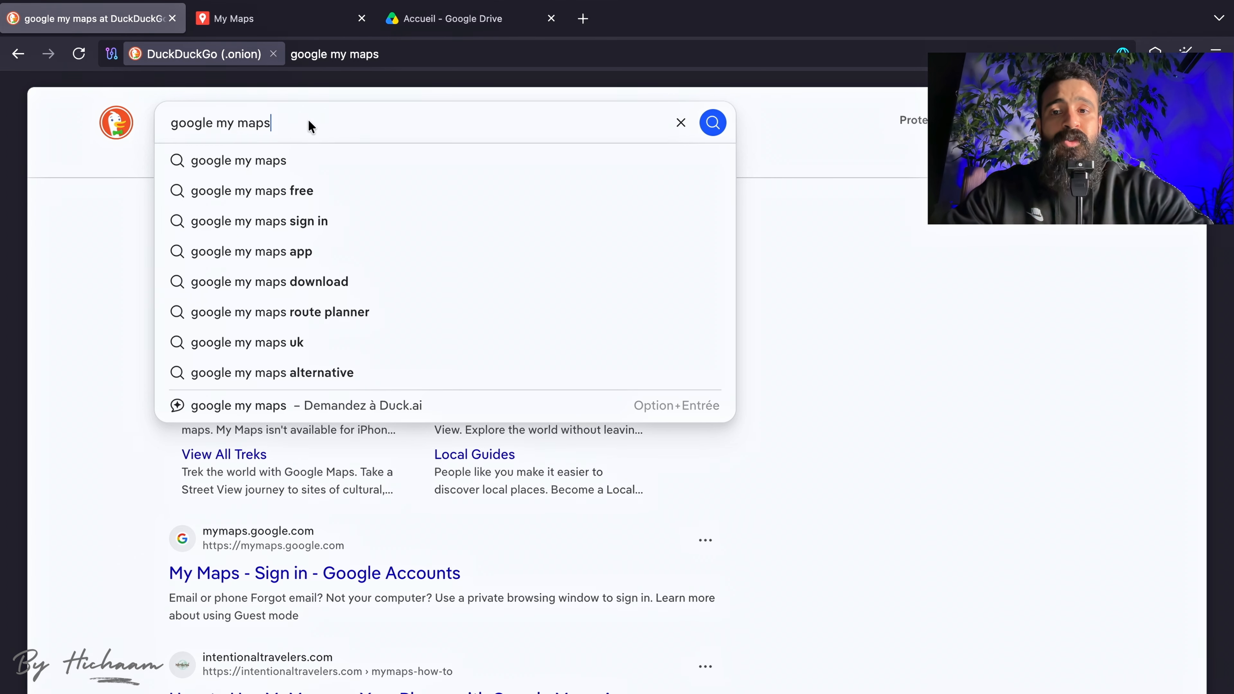
drag(305, 122, 163, 124)
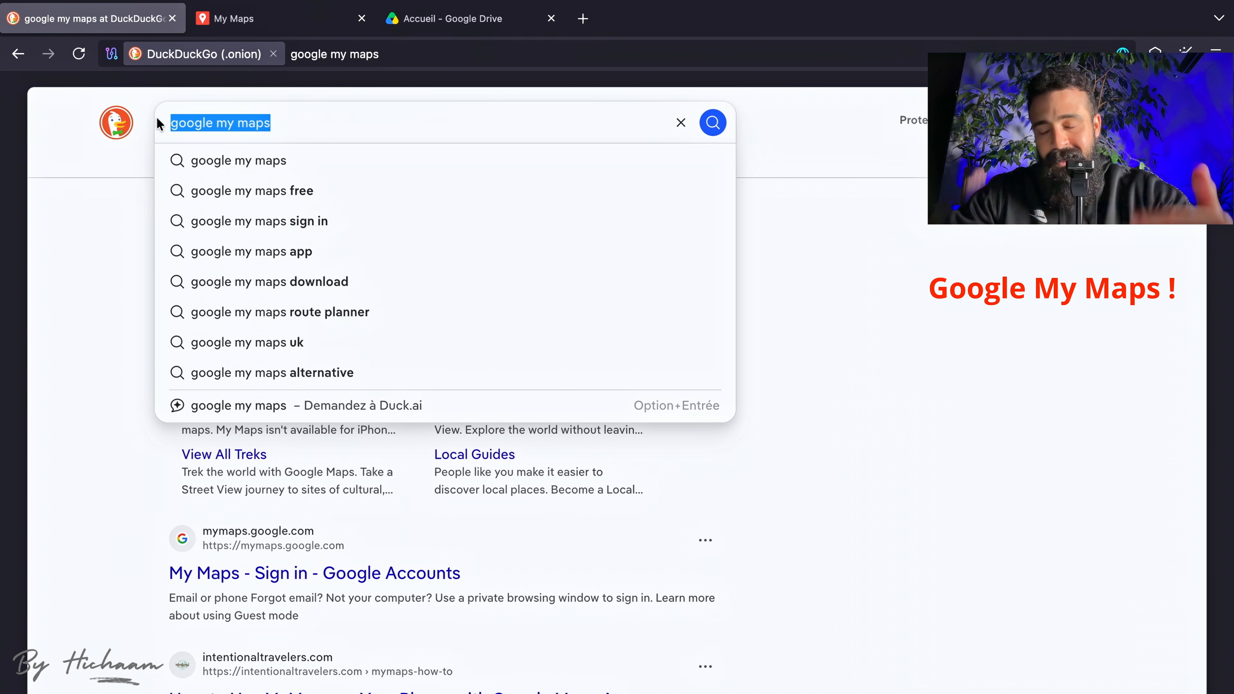
click(283, 121)
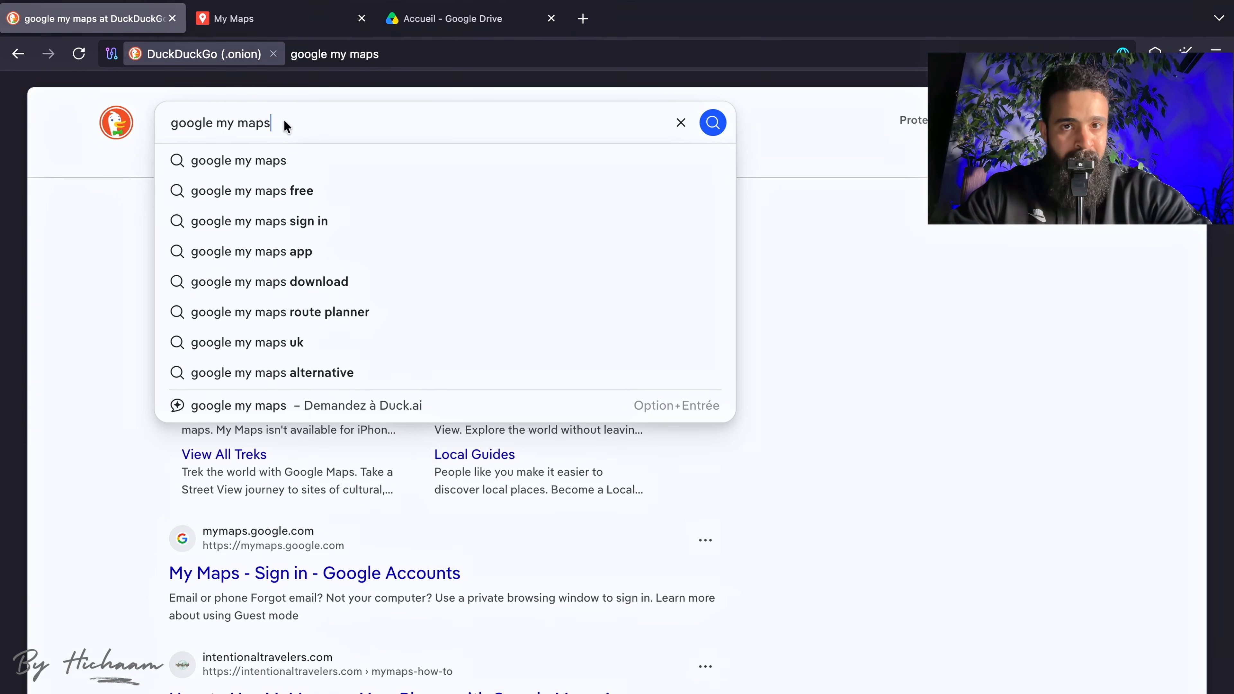
click(96, 239)
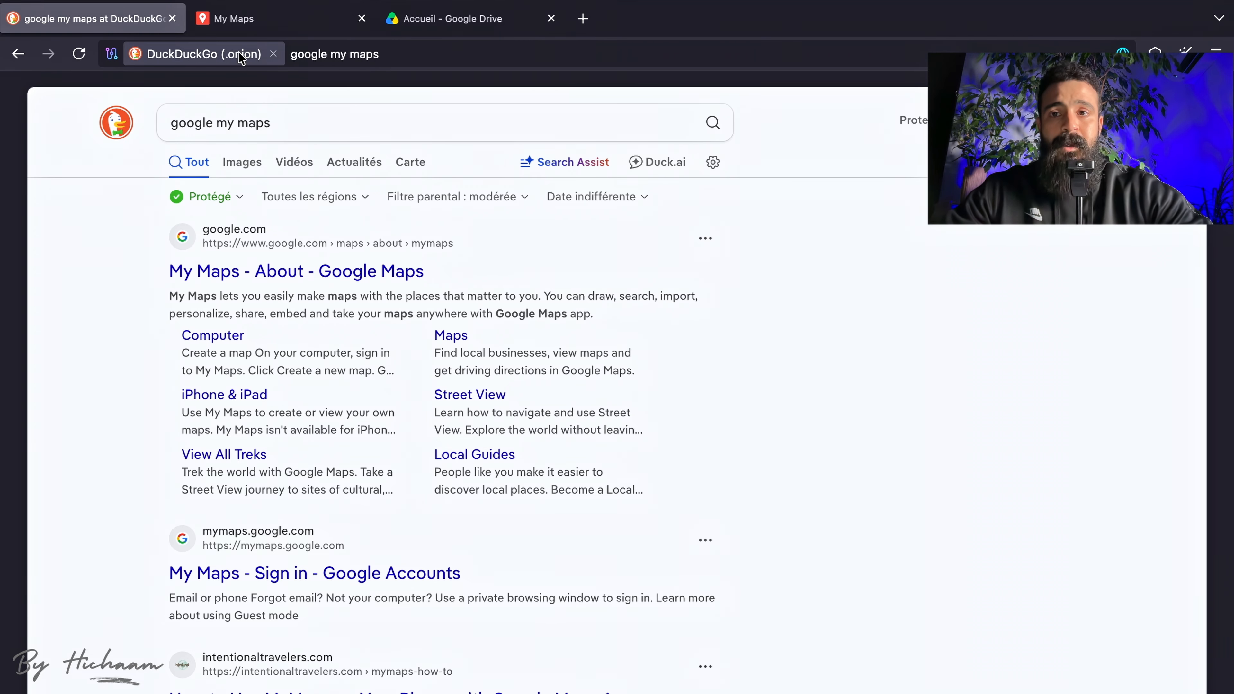
Look over the existing maps in Google My Maps and the suggested files on the Google Drive home page.
click(245, 24)
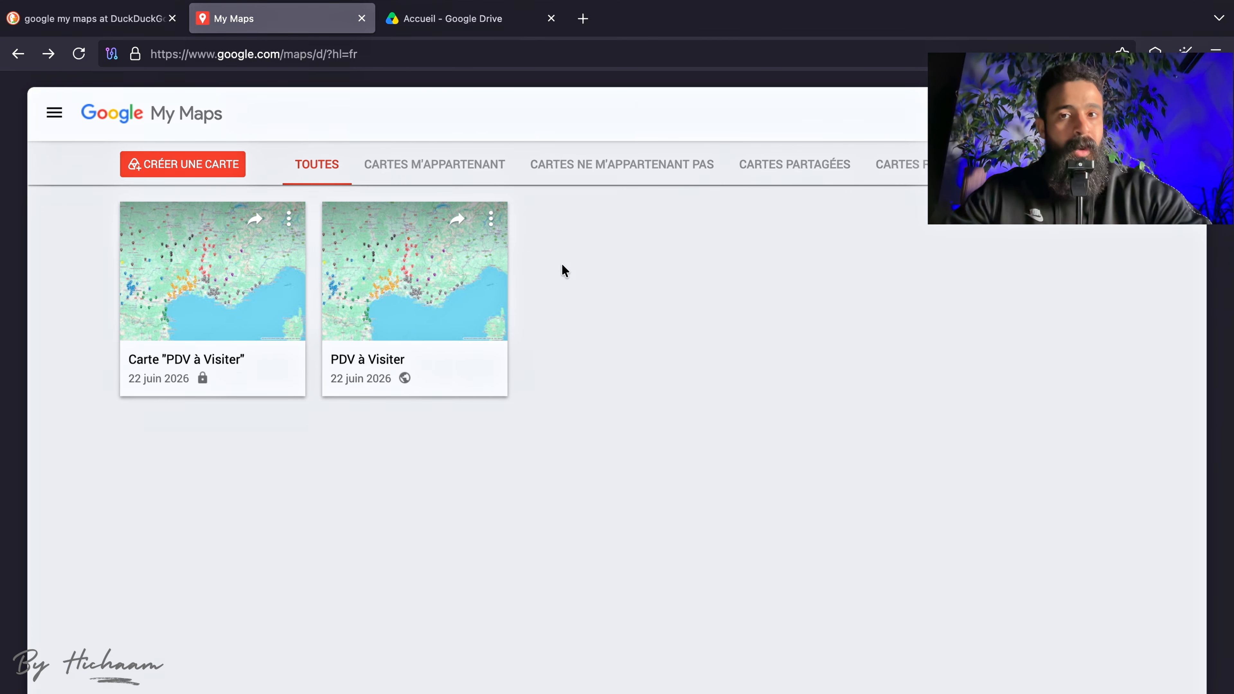
click(470, 22)
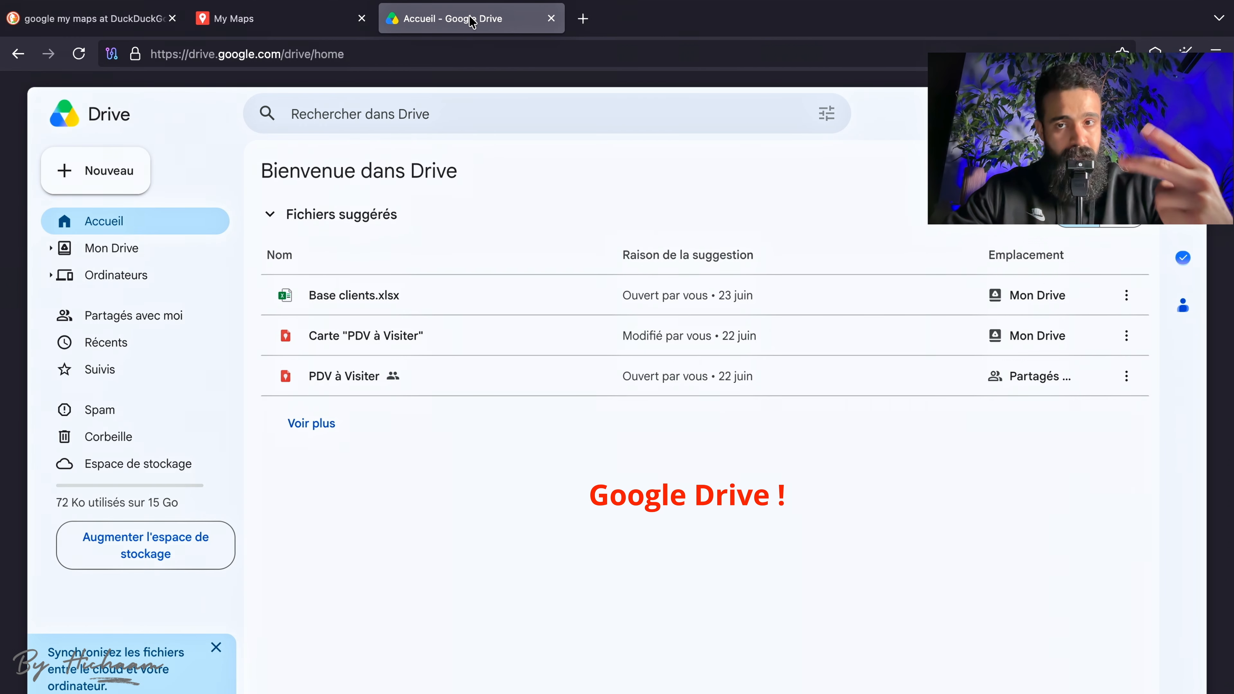
click(303, 16)
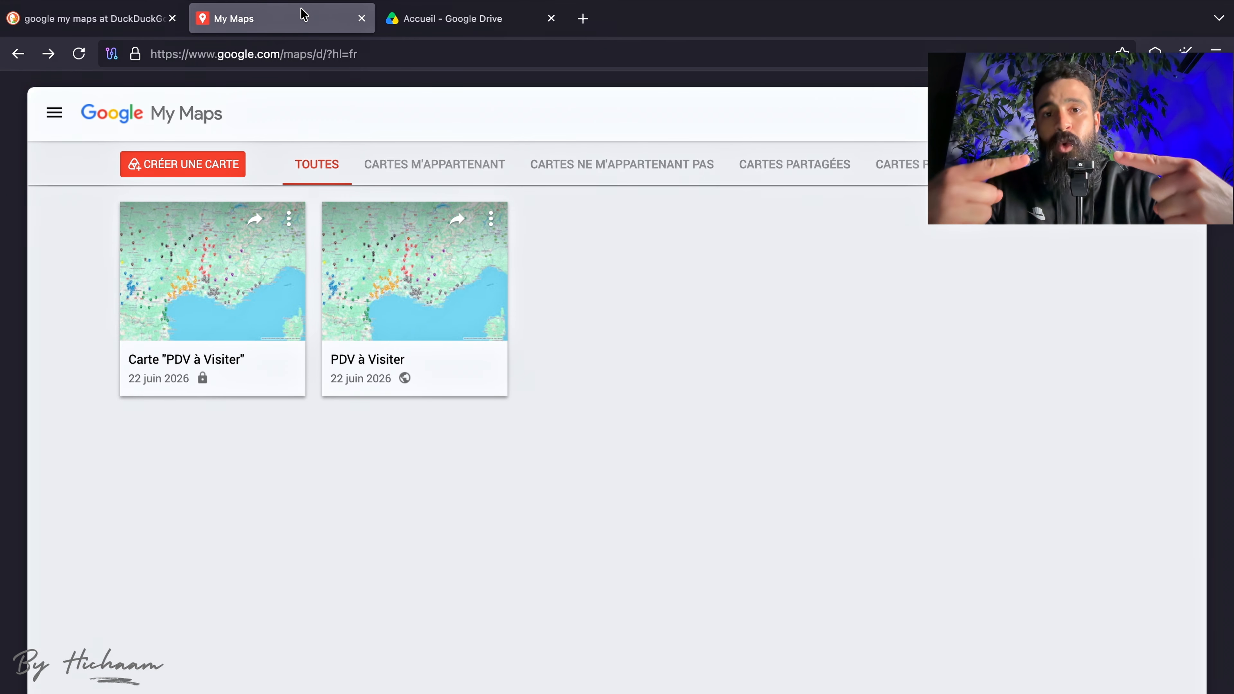
click(460, 16)
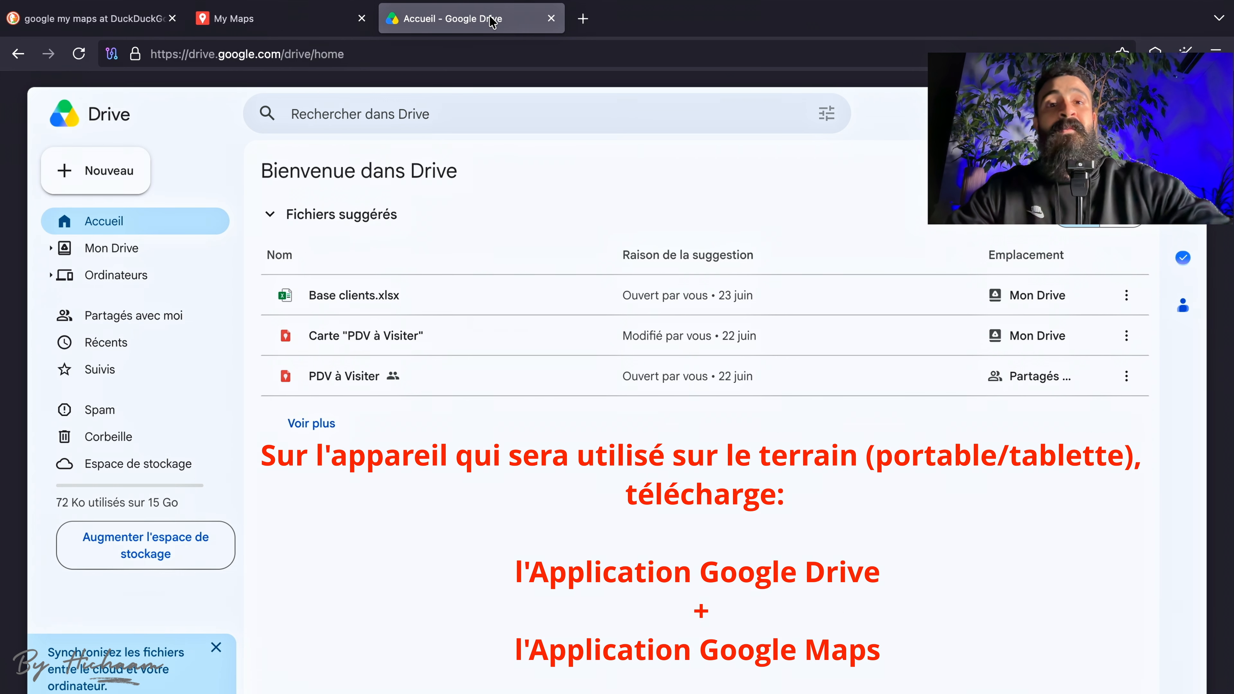
click(328, 21)
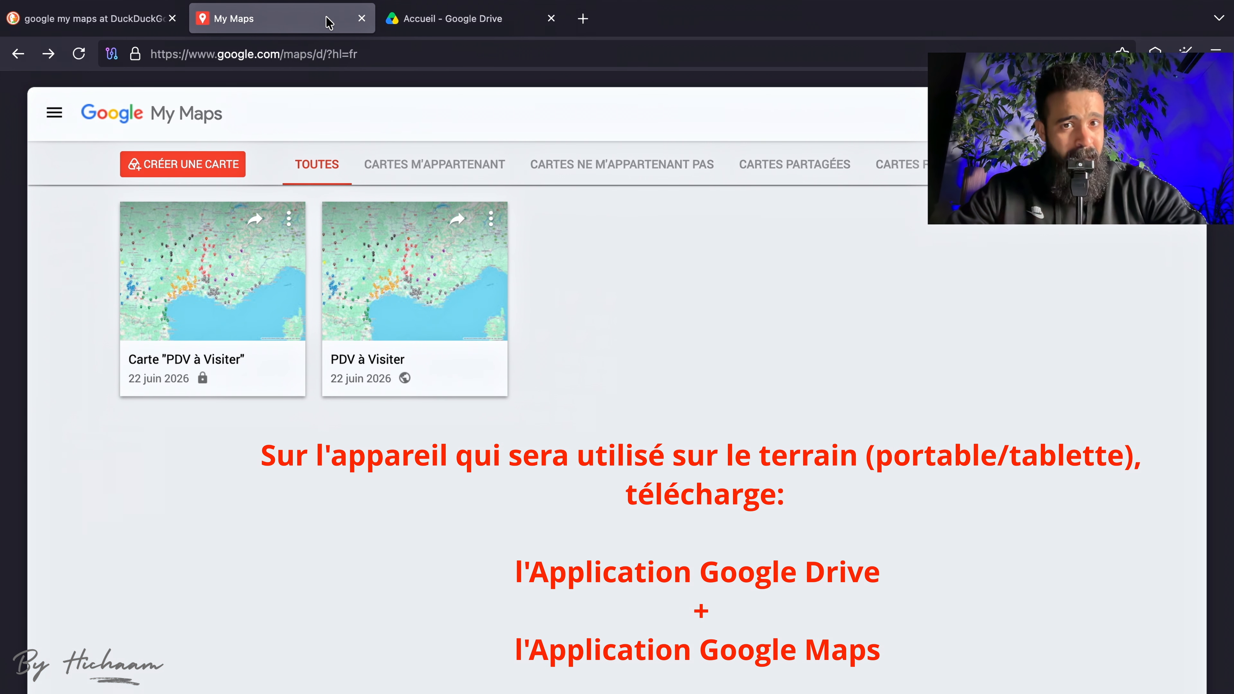
click(479, 24)
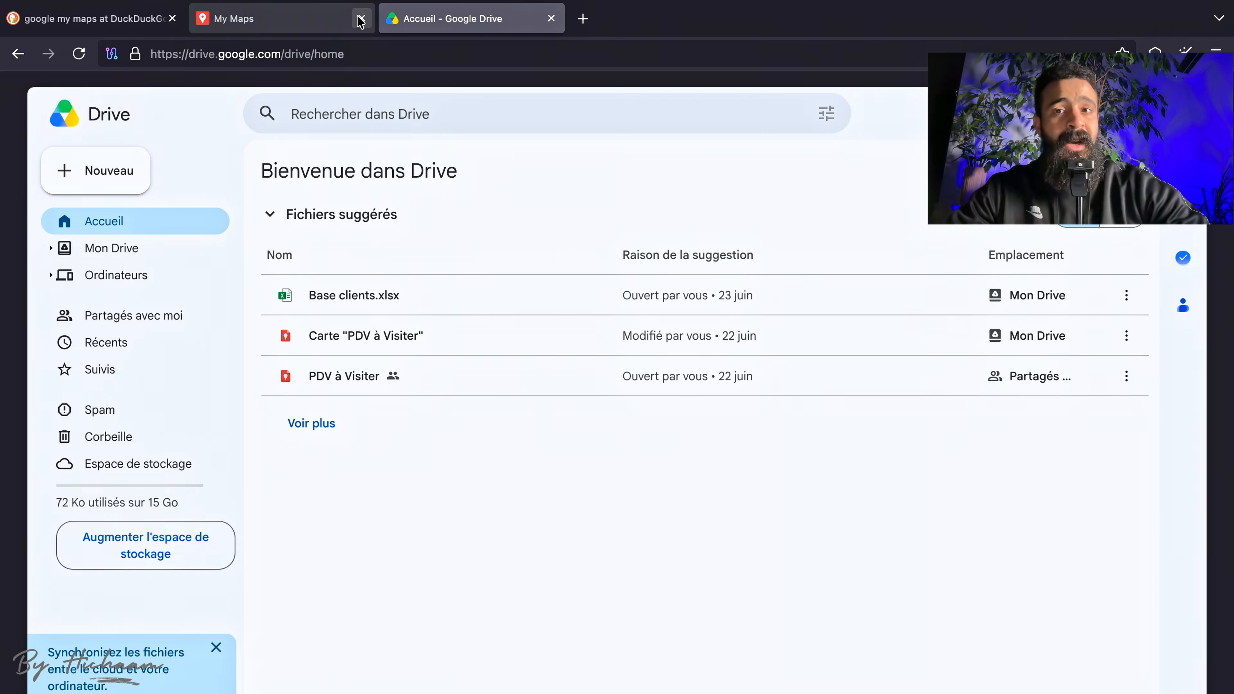
Return to Google My Maps and create a new map, accepting the upload of its metadata to Drive.
click(303, 29)
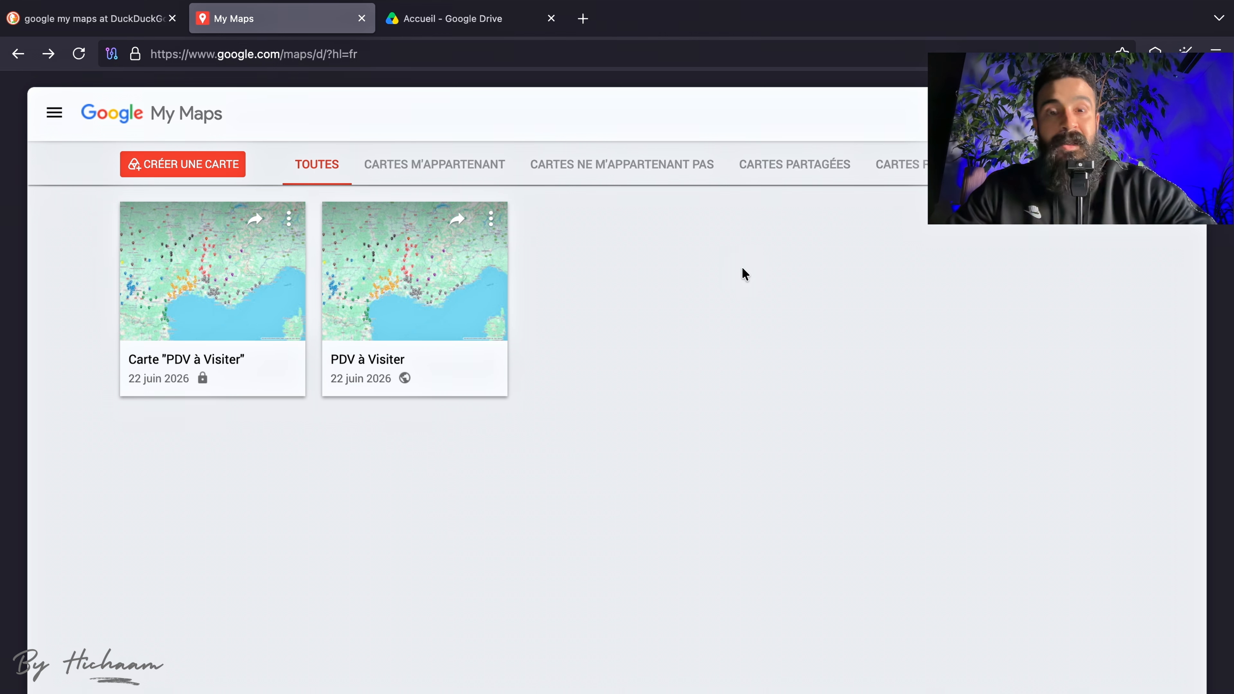
click(212, 164)
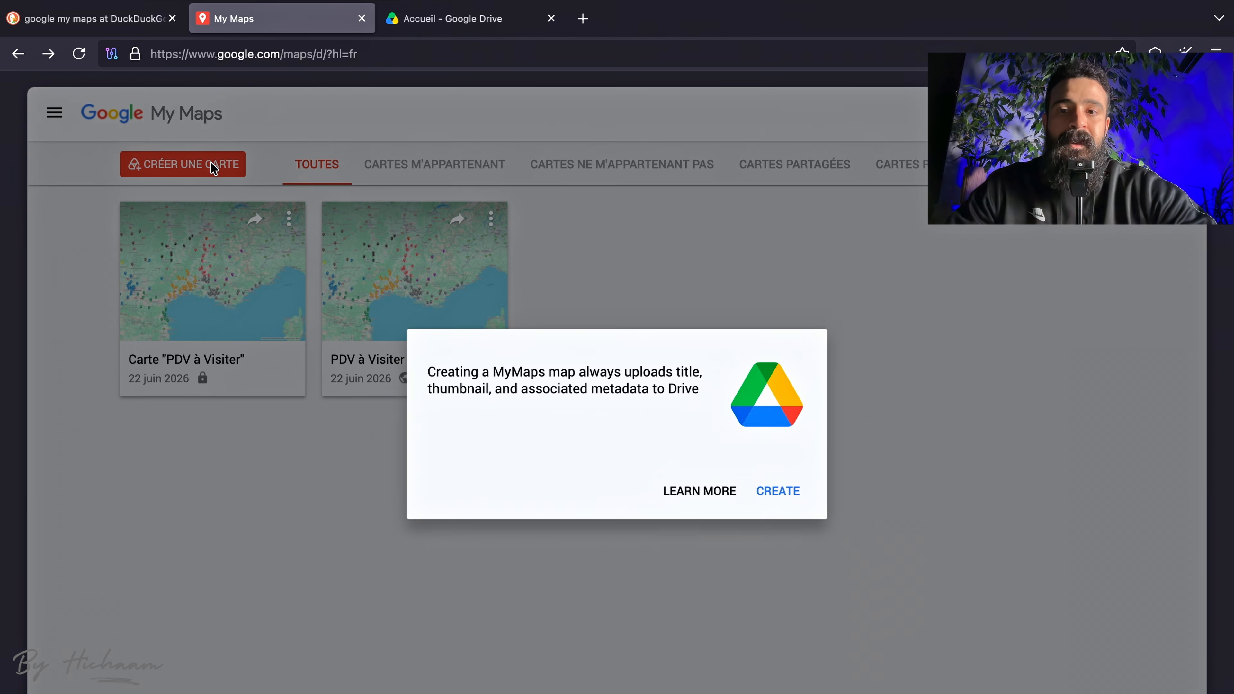
click(776, 491)
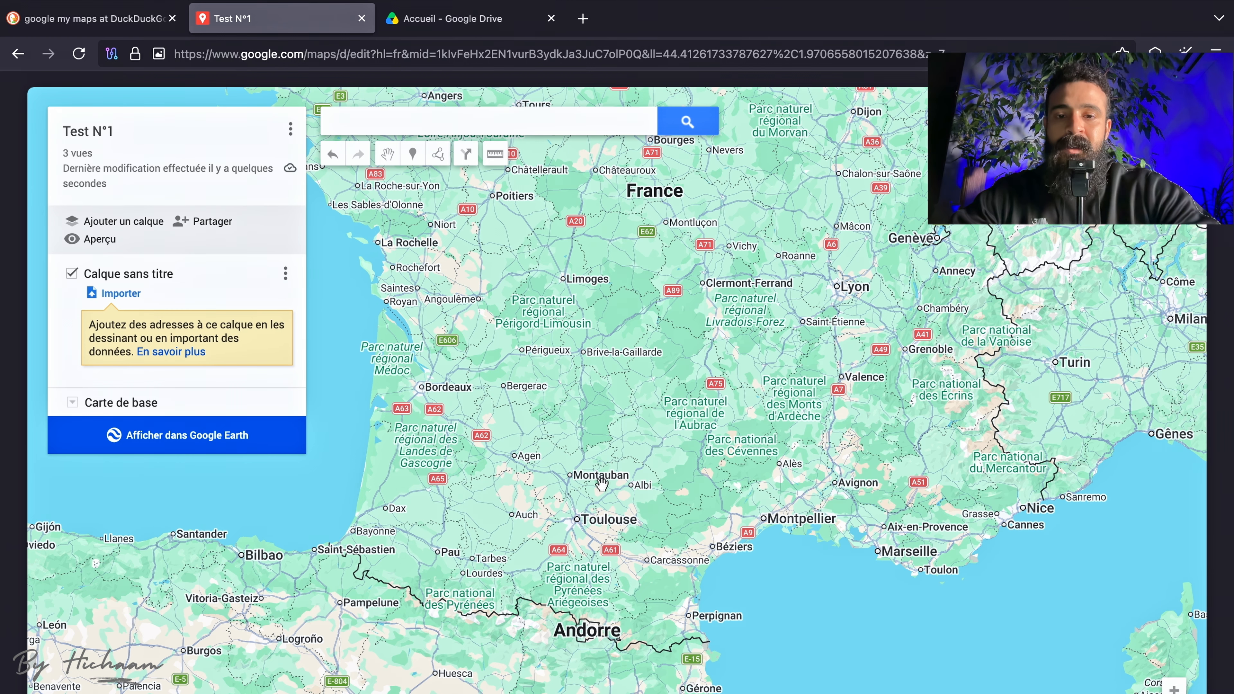
Add two more layers to the map below the existing untitled layer.
drag(601, 483, 600, 481)
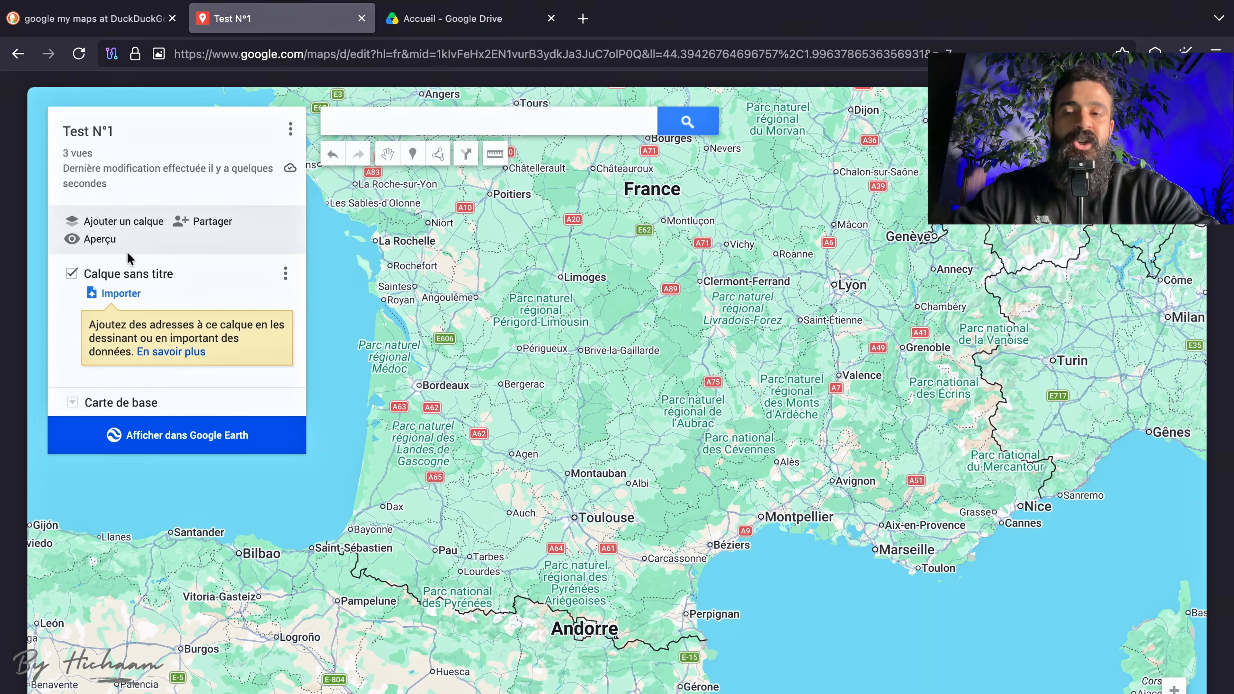
drag(555, 425, 569, 396)
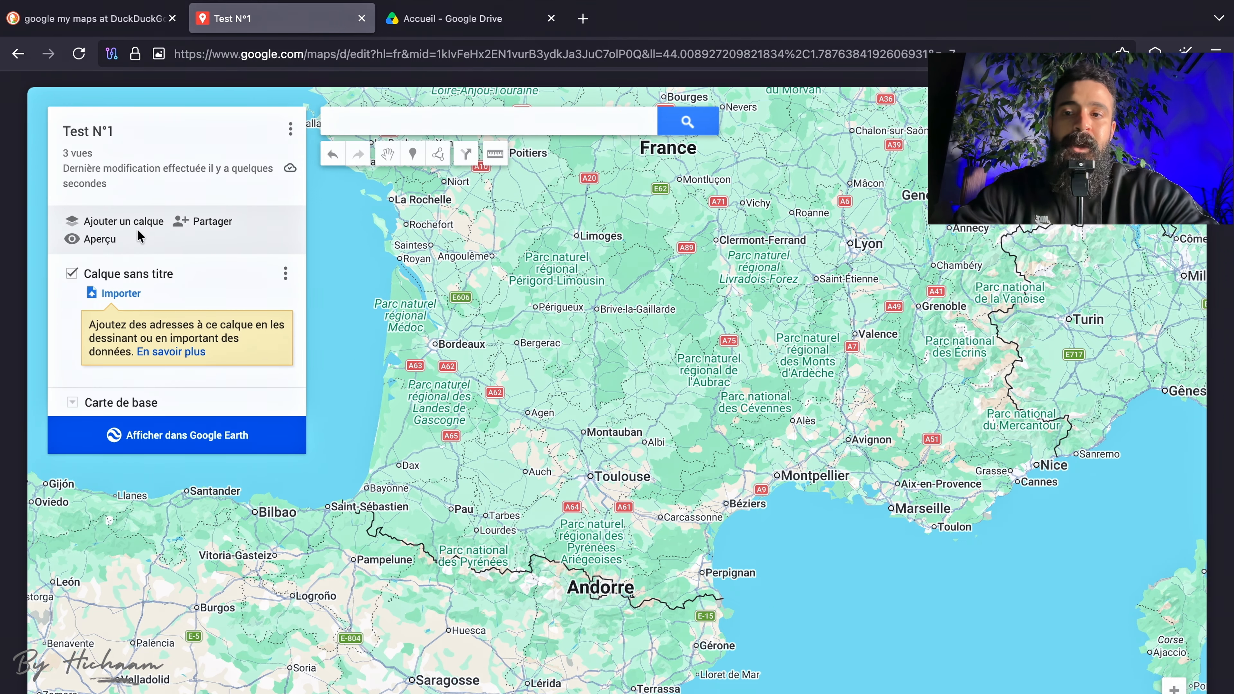
click(127, 228)
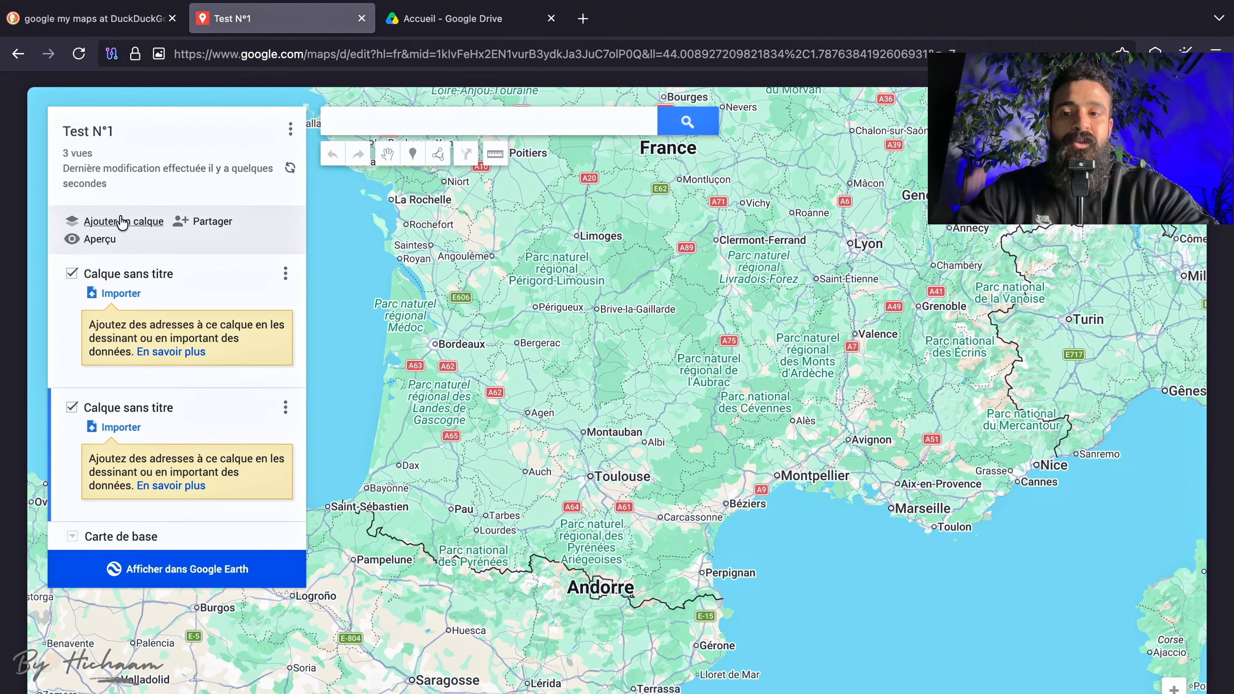
click(122, 223)
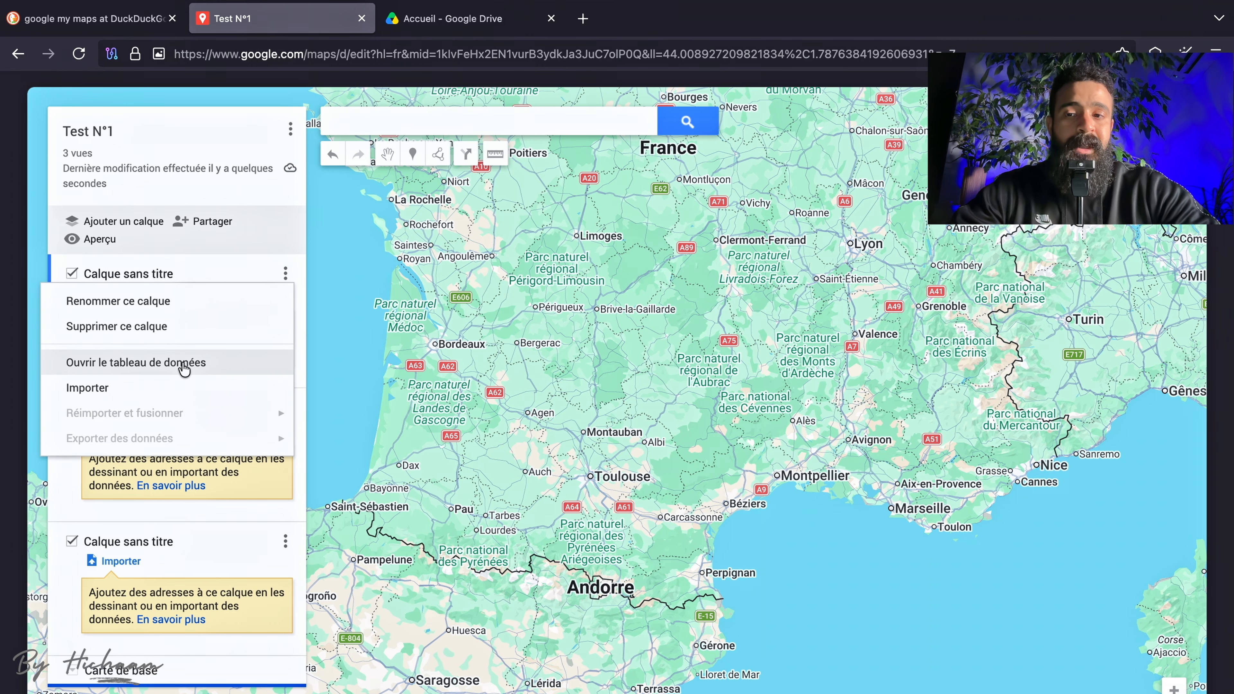
Hide the first untitled layer and show it again.
click(72, 274)
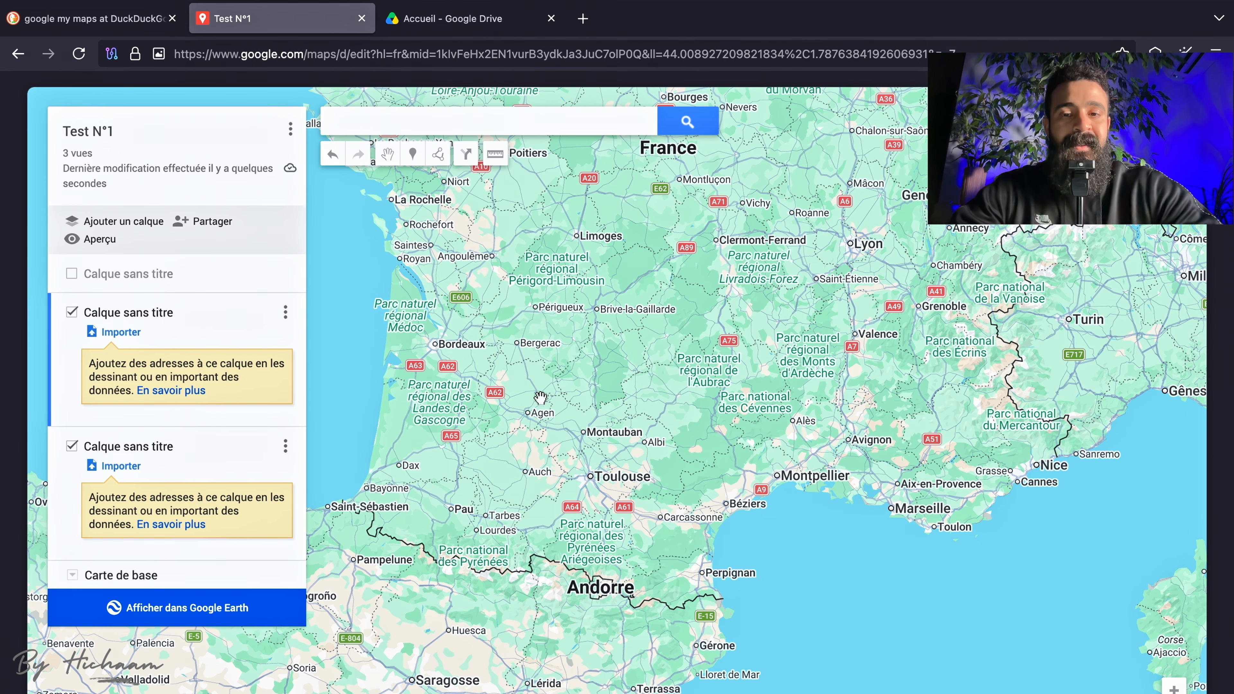
scroll(539, 396, up, 2)
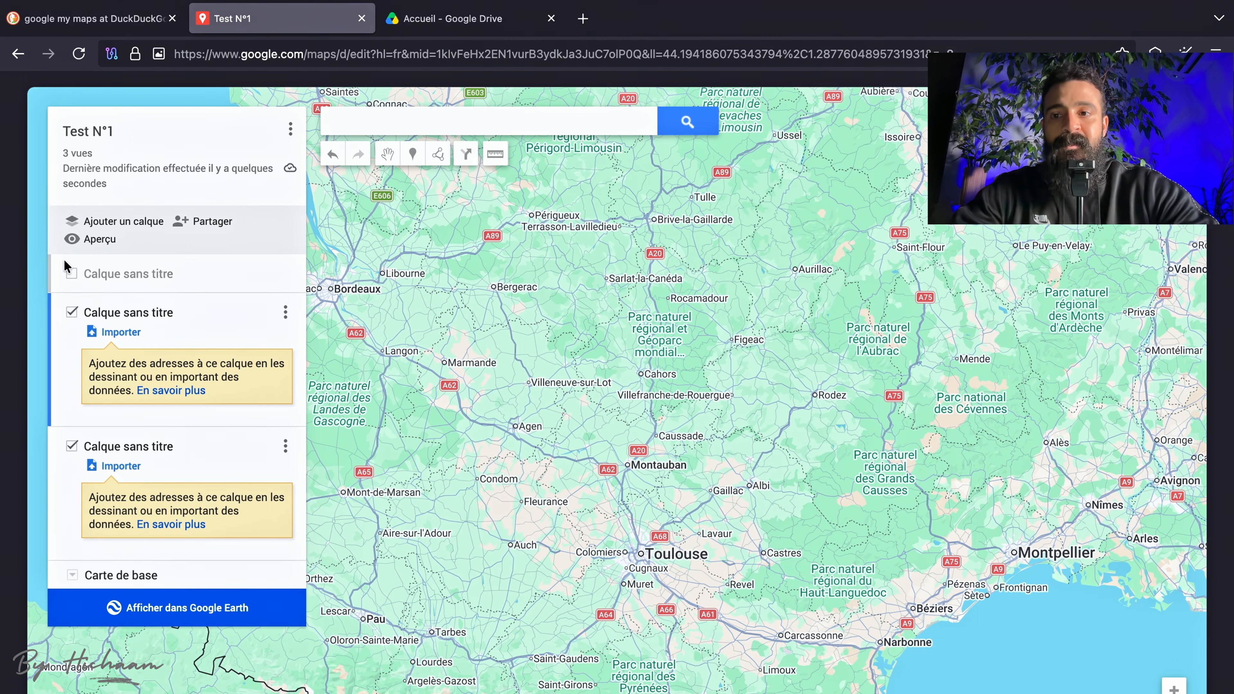
click(71, 273)
Rename the first untitled layer as Tech1 and save the name.
click(285, 273)
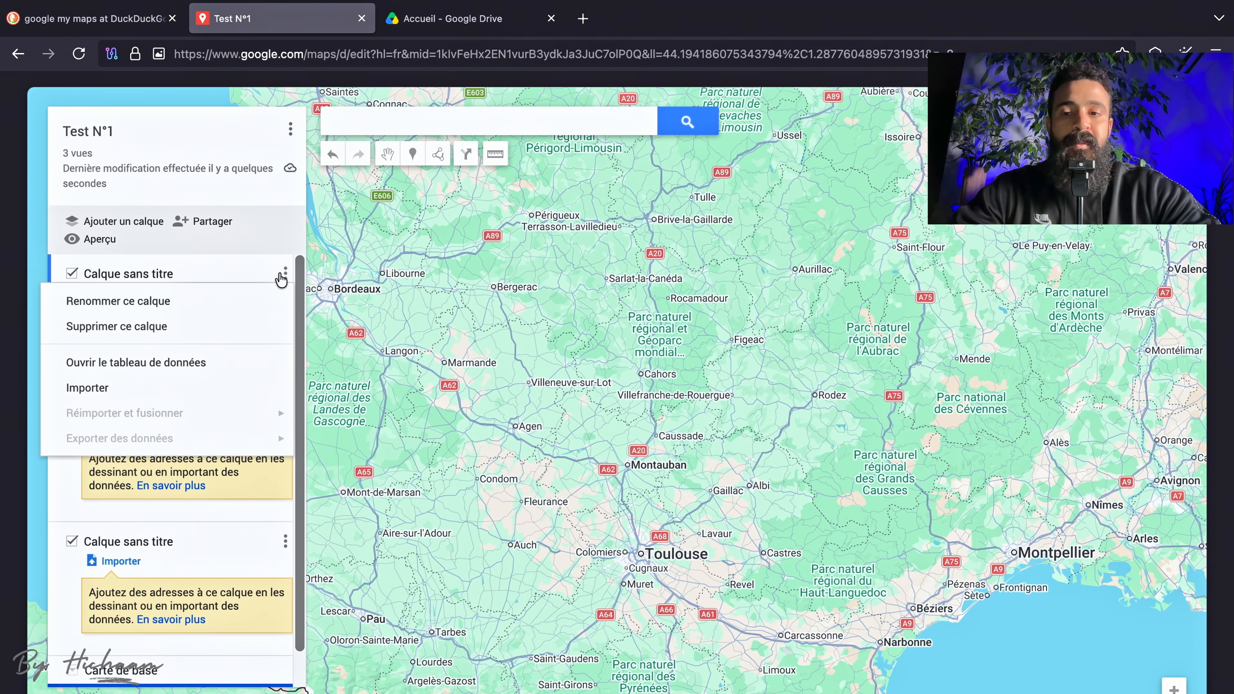
click(199, 311)
text(Tech1)
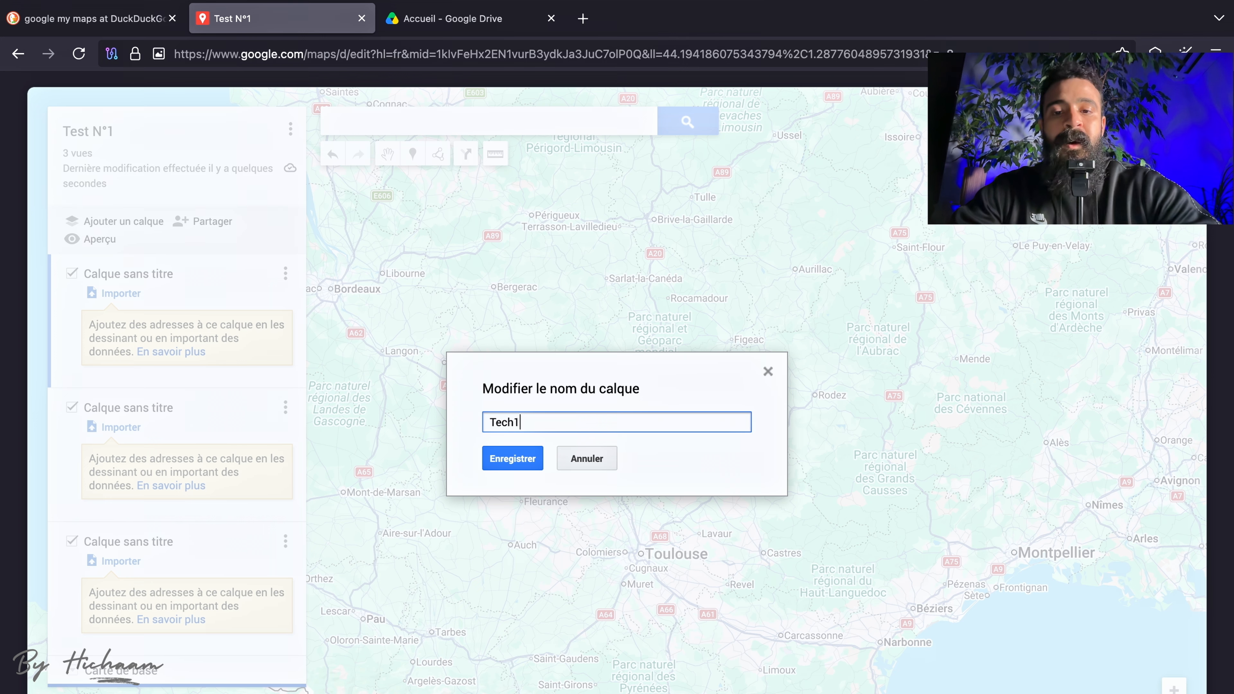
key(Return)
Rename the second layer as Tech2 and save the name.
click(285, 408)
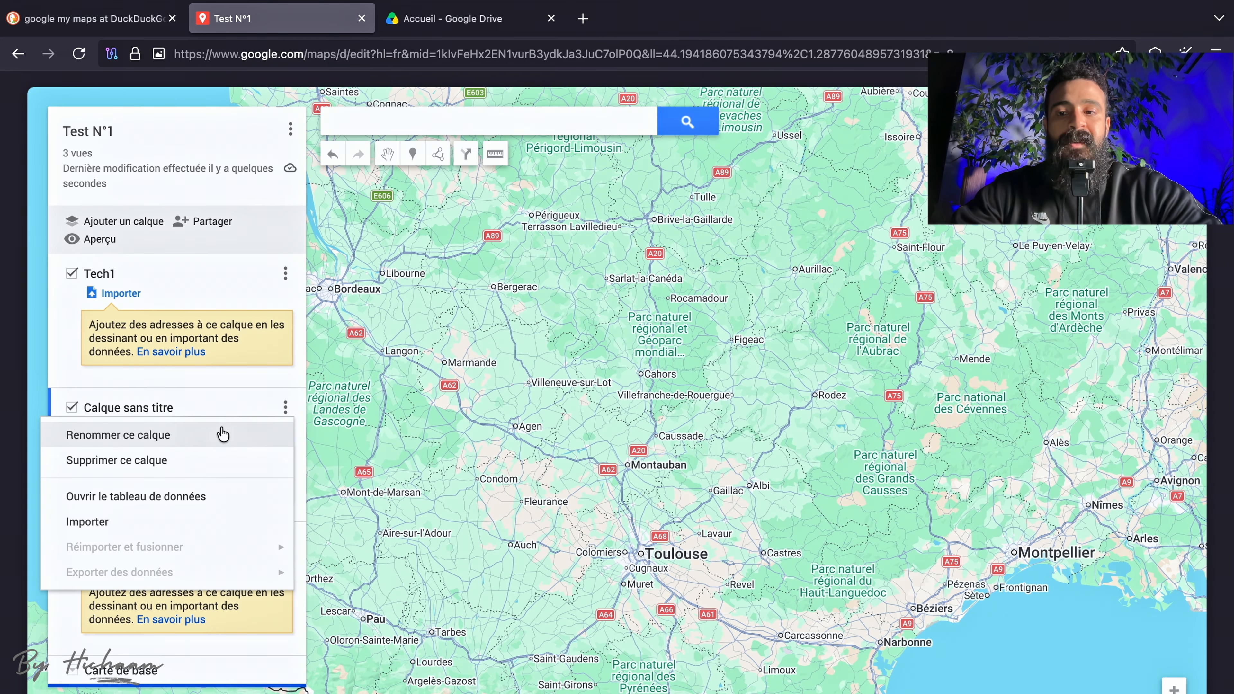
click(222, 434)
text(Tech)
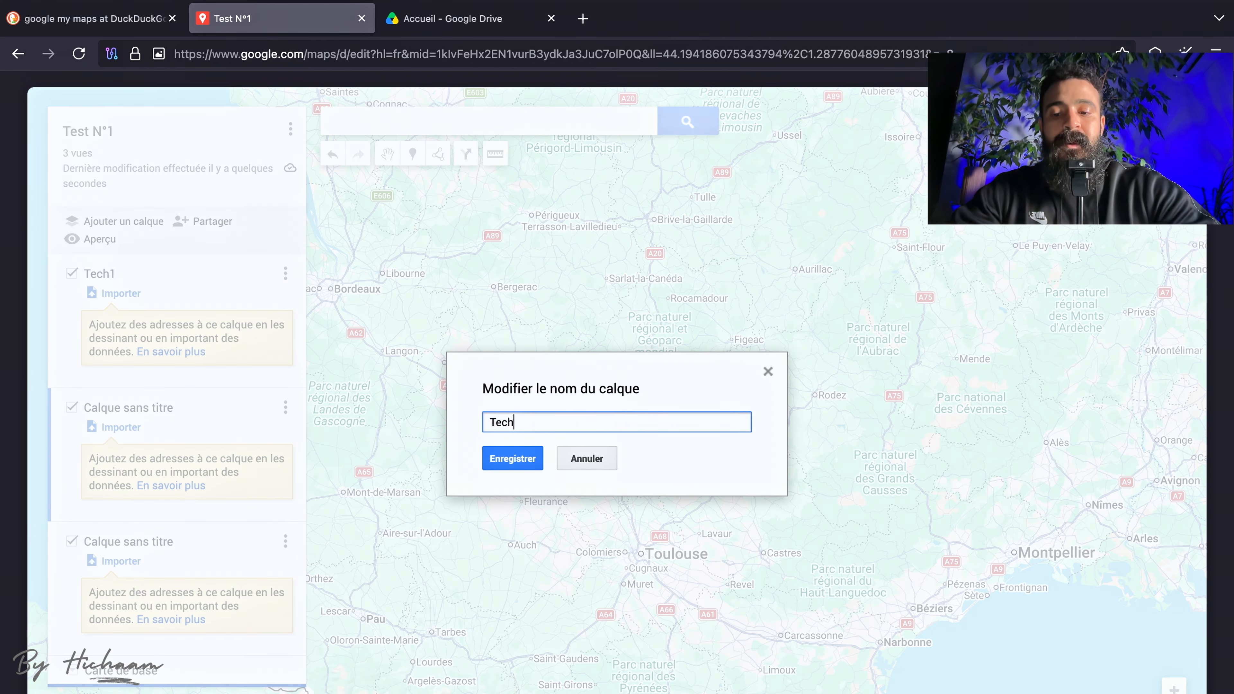
text(2)
key(Return)
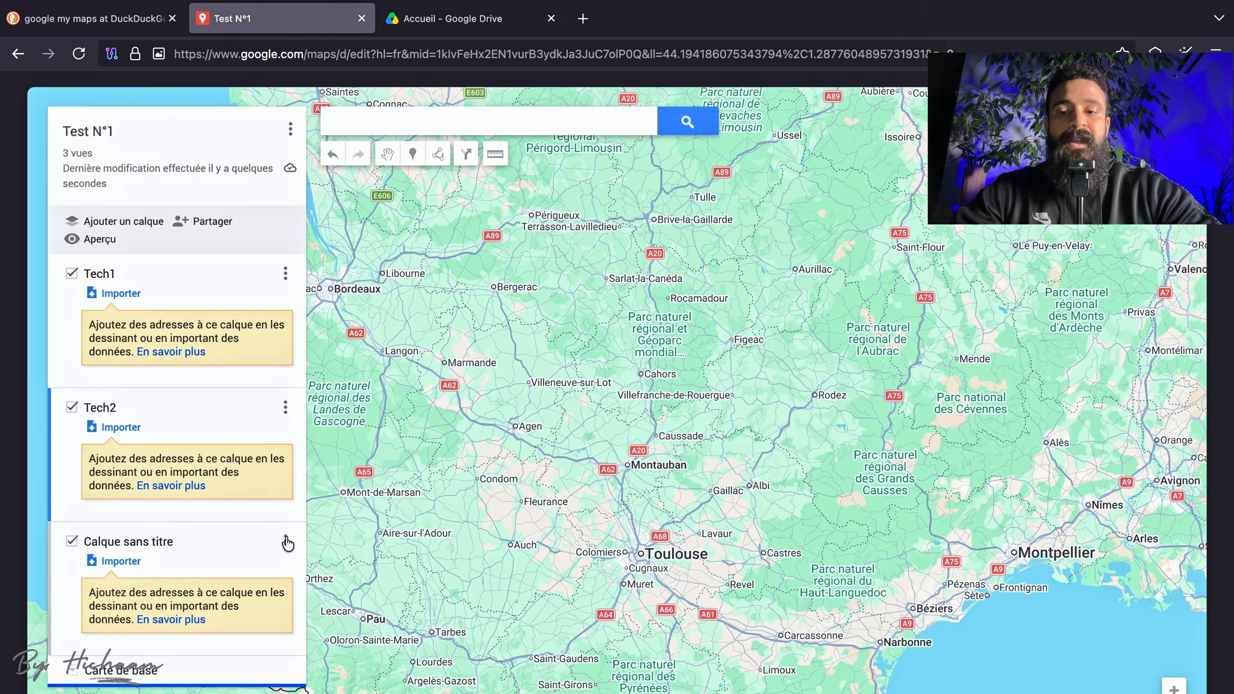
Rename the third layer as Tech3 and save the name.
click(285, 542)
click(216, 570)
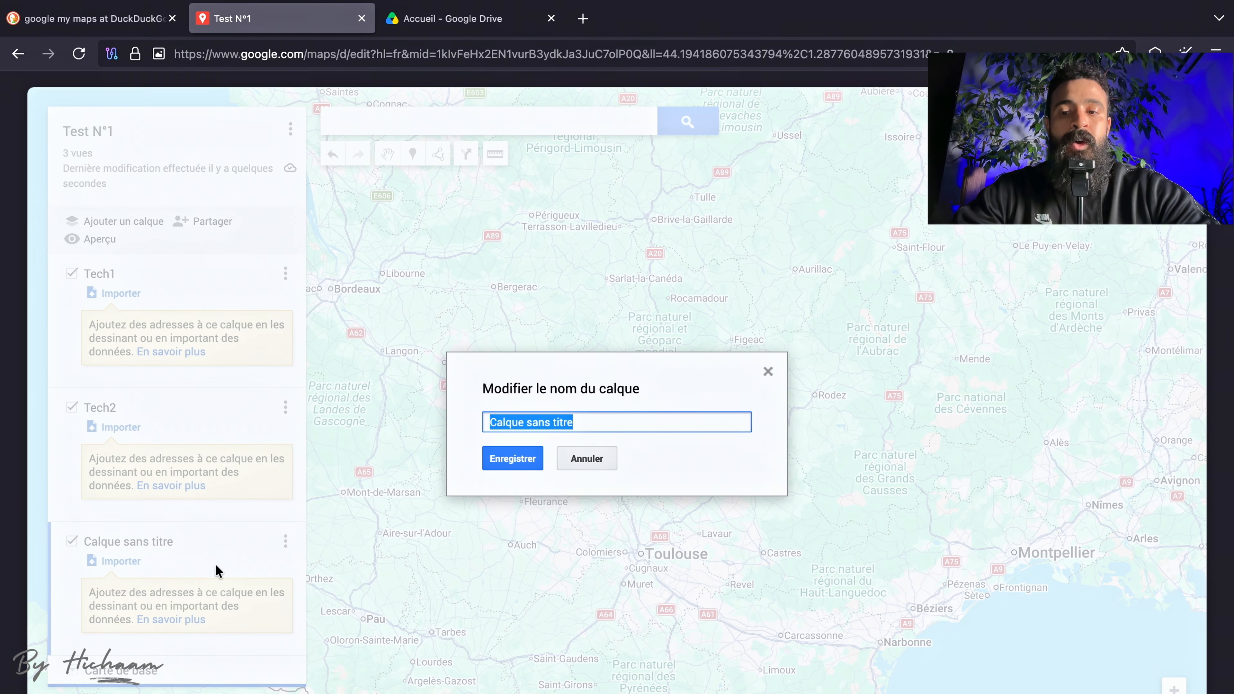
text(T)
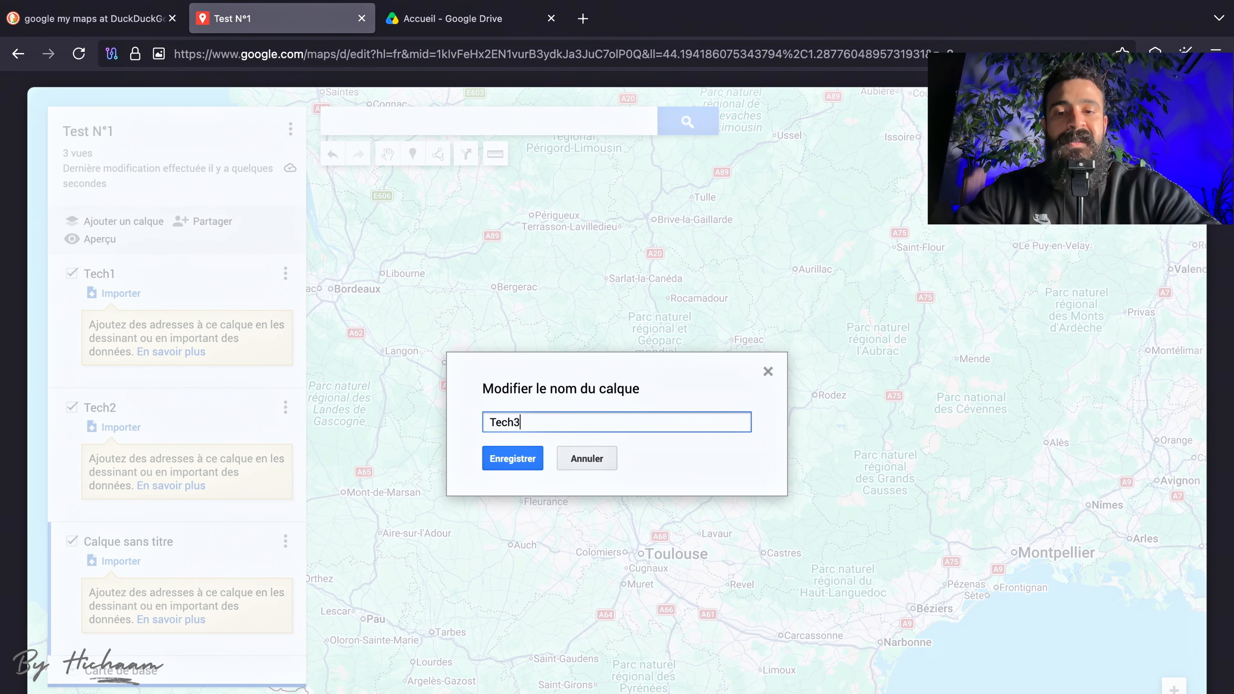
text(ech3)
key(Return)
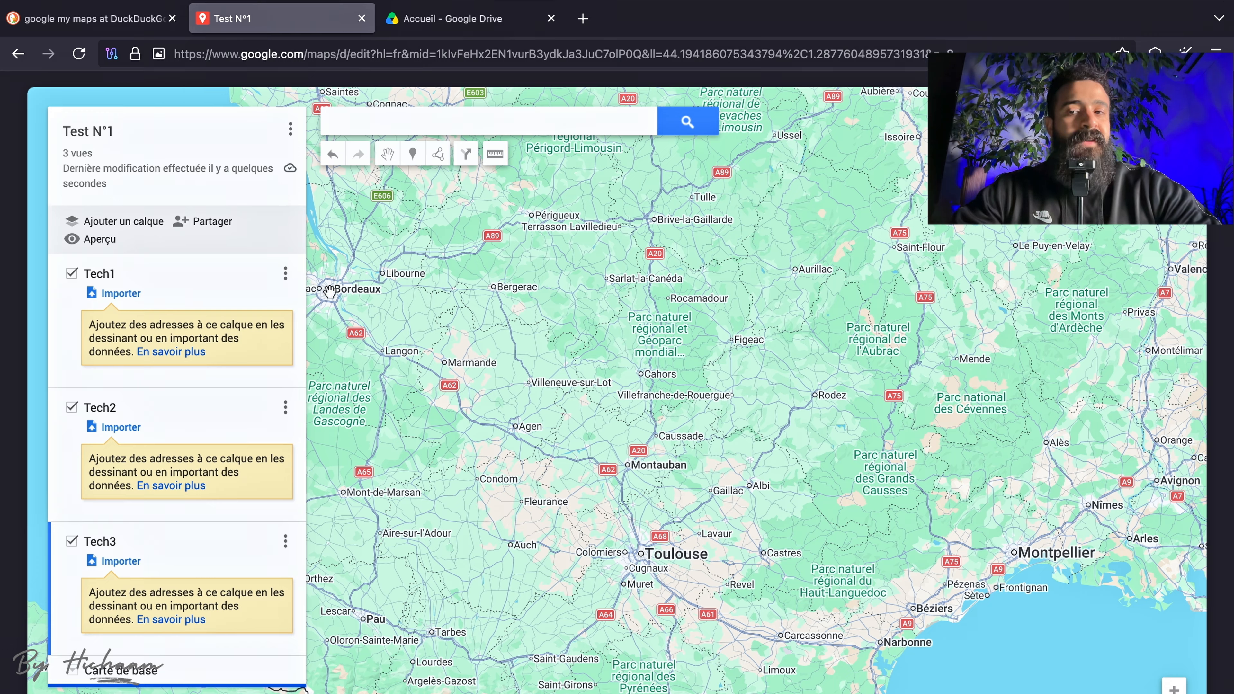
Search the map for Stade Vélodrome, Boulevard Michelet, Marseille, and go to the suggested place.
click(413, 123)
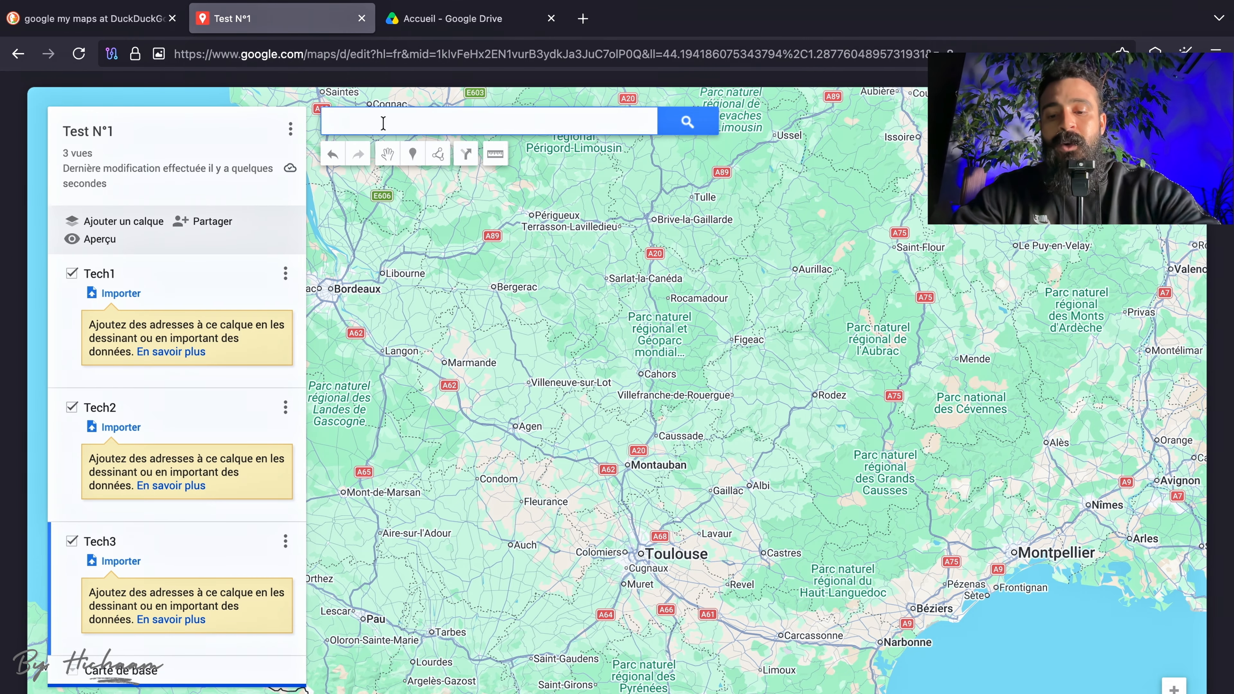
text(Vel)
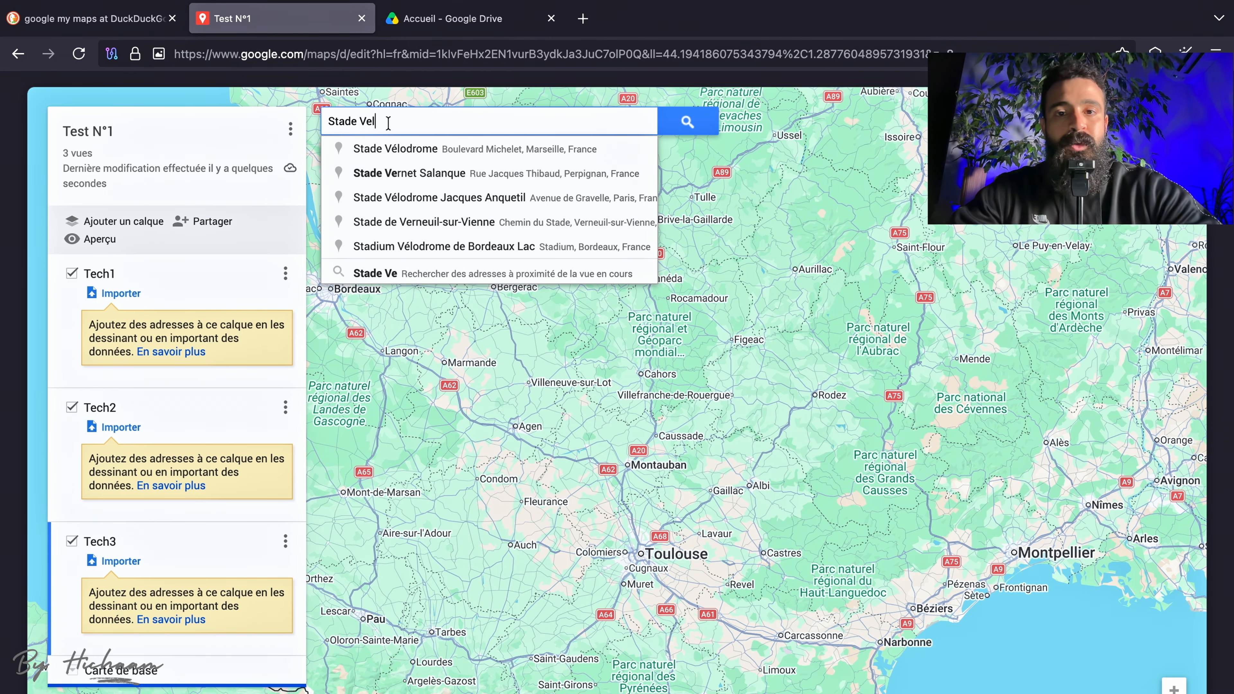
click(524, 148)
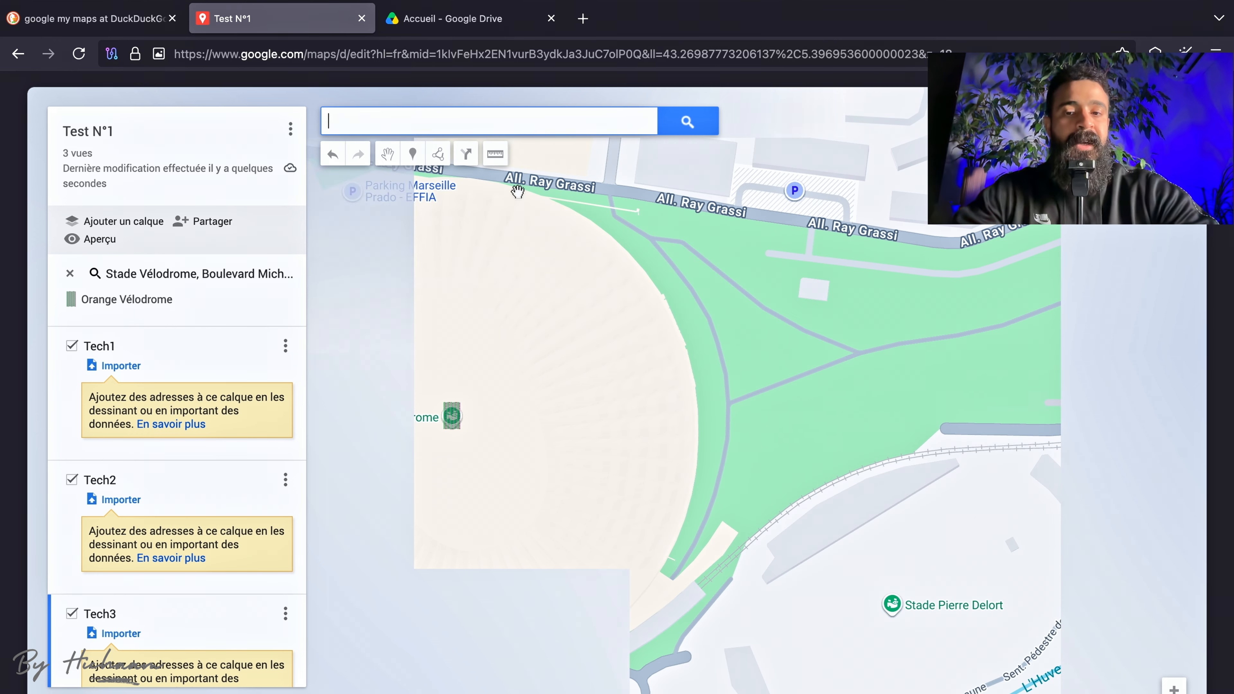
Open the Orange Vélodrome place details on the map, review them, and view the place in Google Maps.
drag(490, 391, 658, 398)
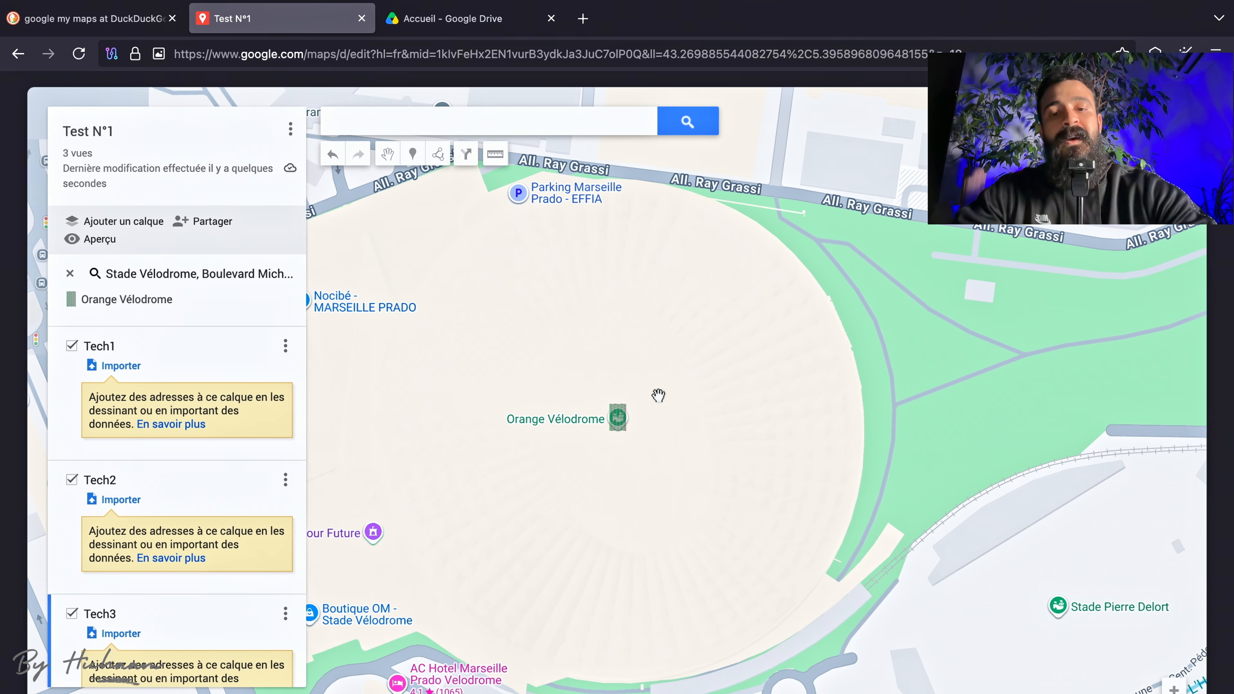
click(589, 430)
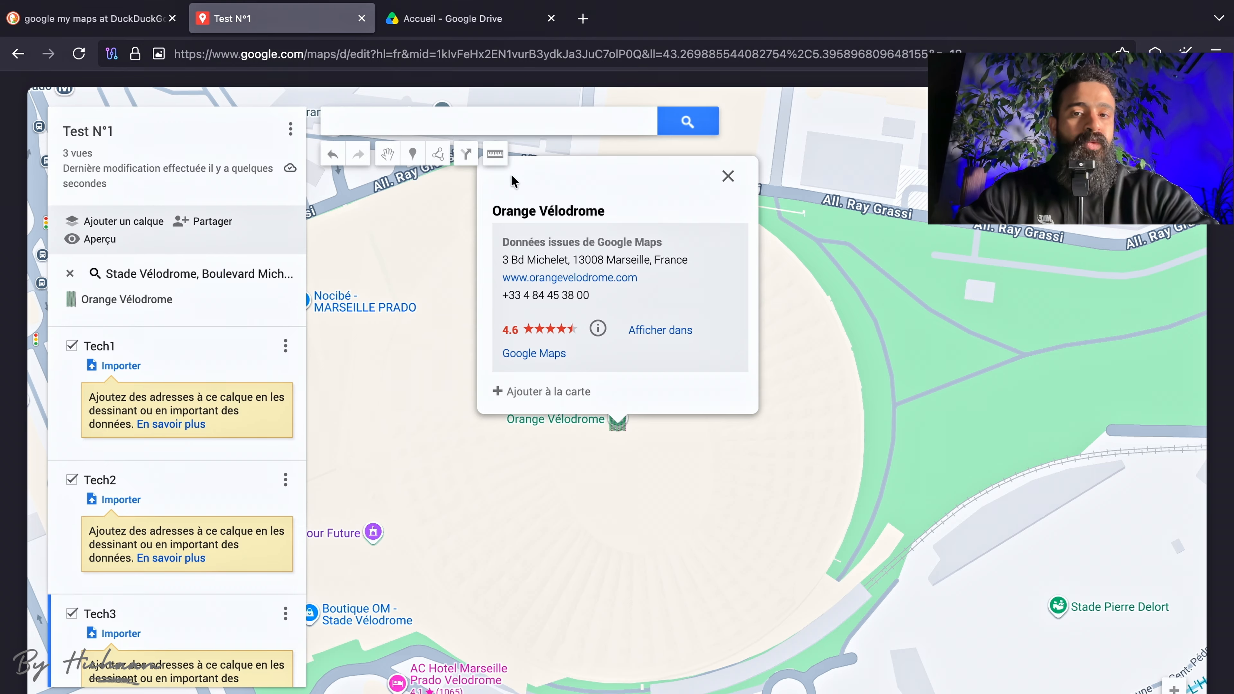
drag(489, 212, 636, 361)
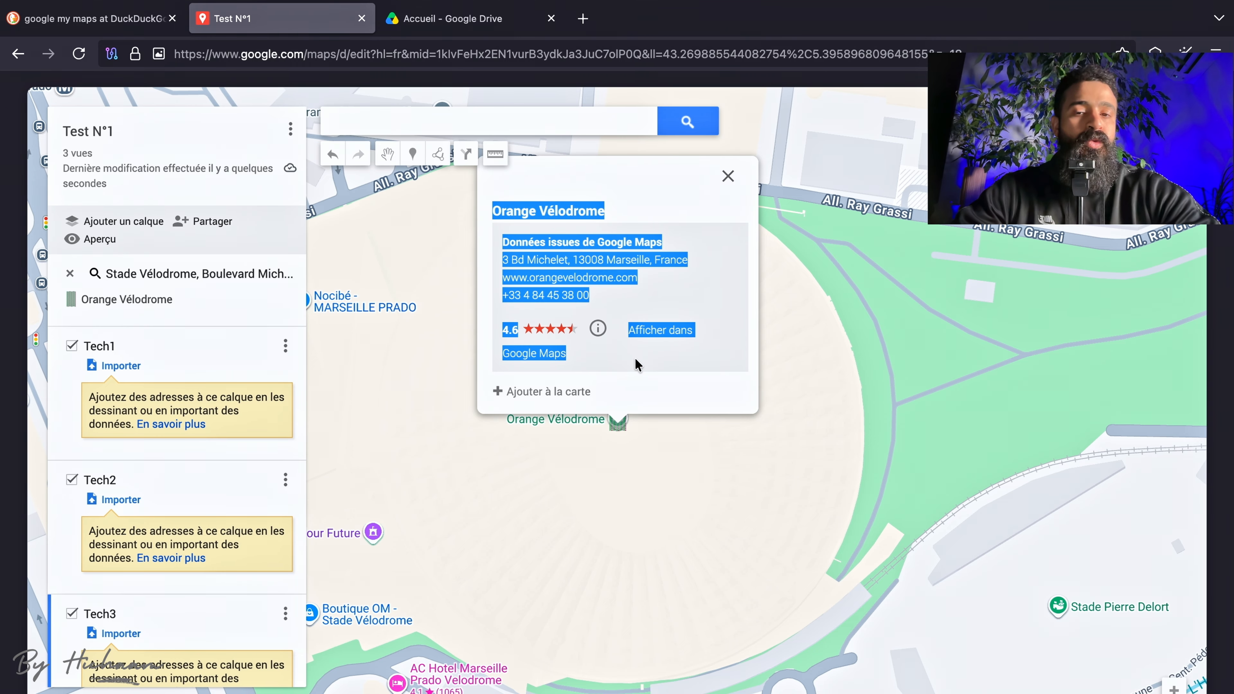
click(656, 204)
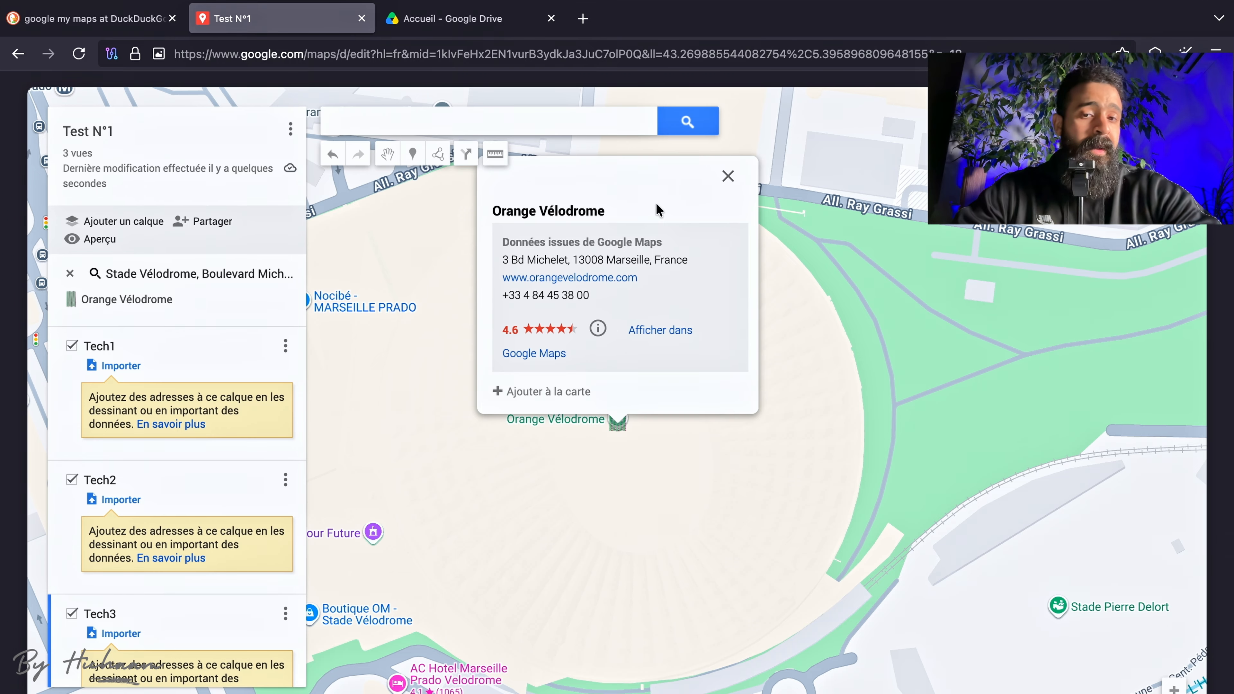
click(675, 330)
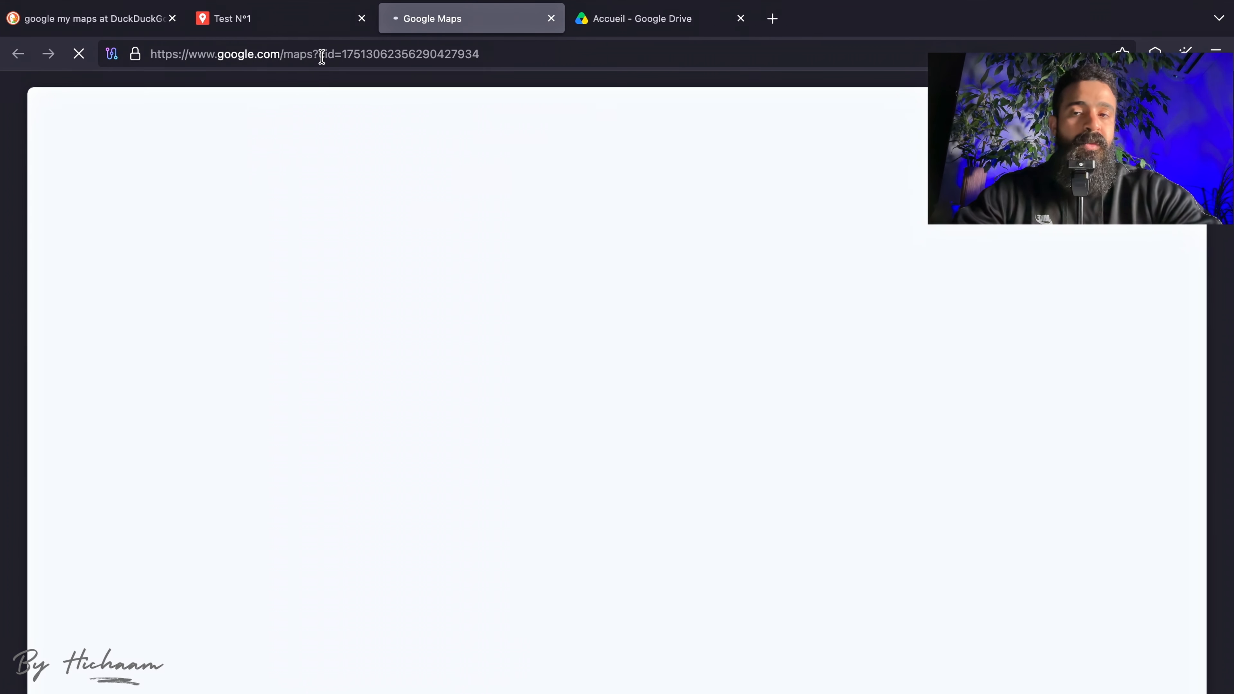
Return to the Test N°1 map, reopen the Orange Vélodrome place details, and add the place to the Tech3 layer.
click(304, 19)
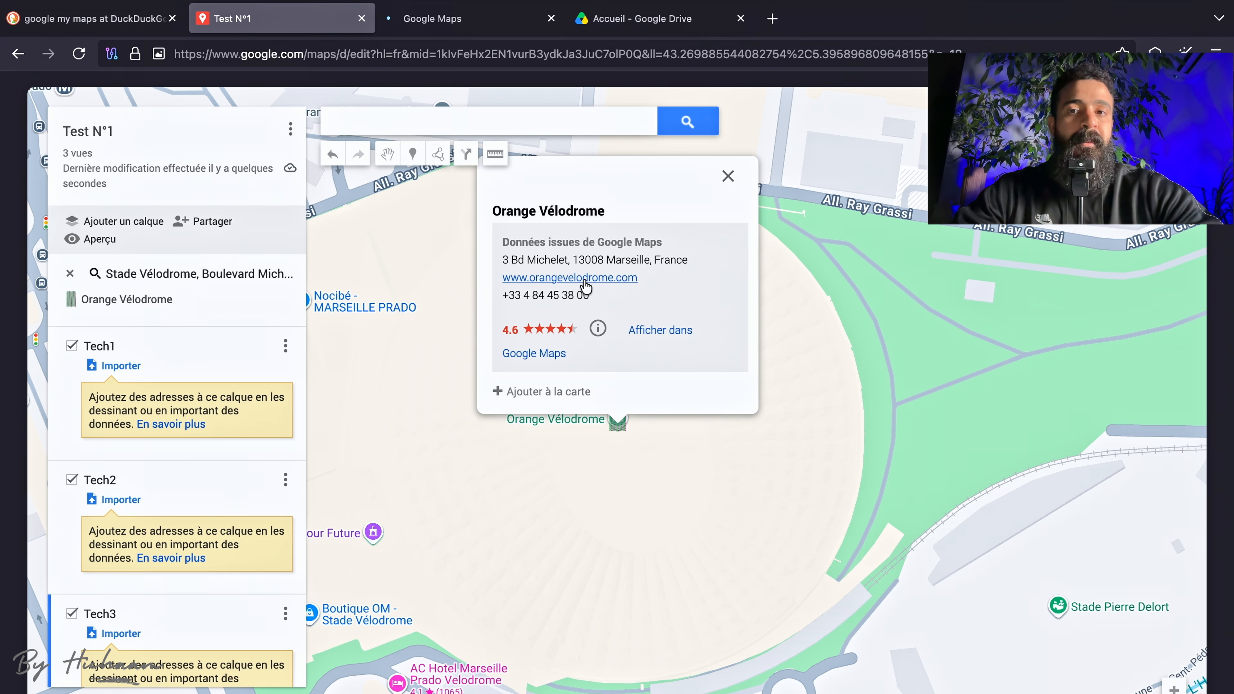
click(461, 26)
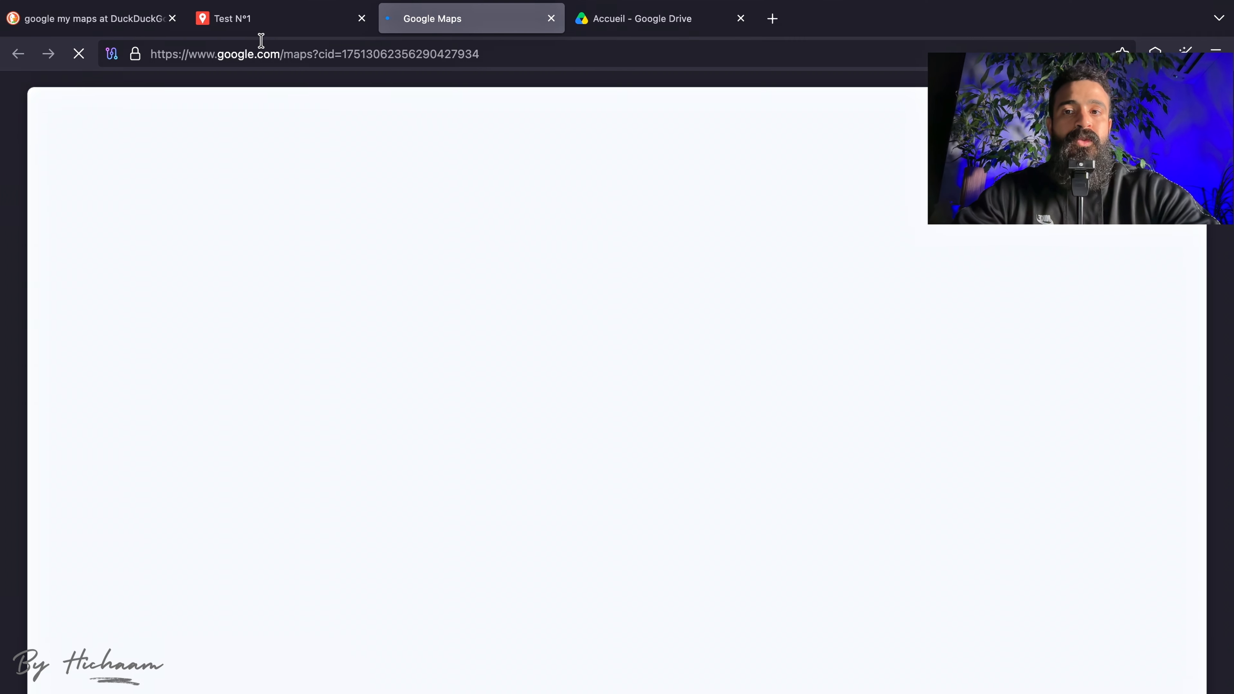
click(261, 27)
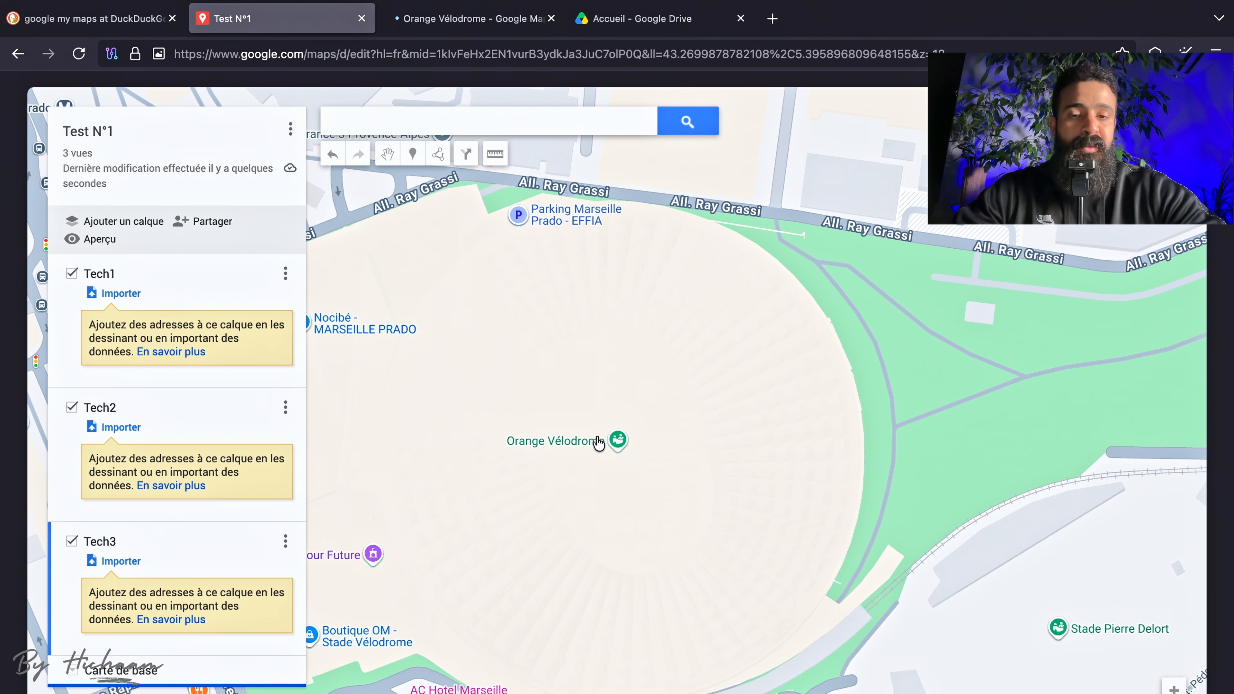
click(565, 441)
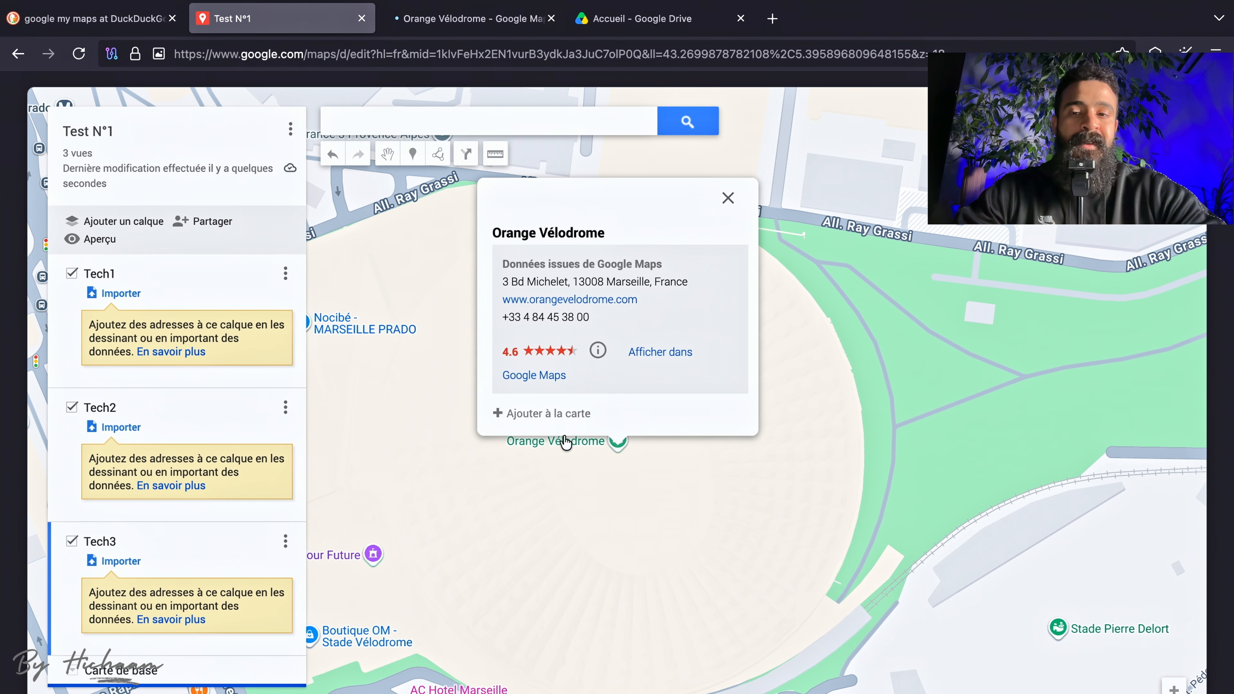
click(543, 414)
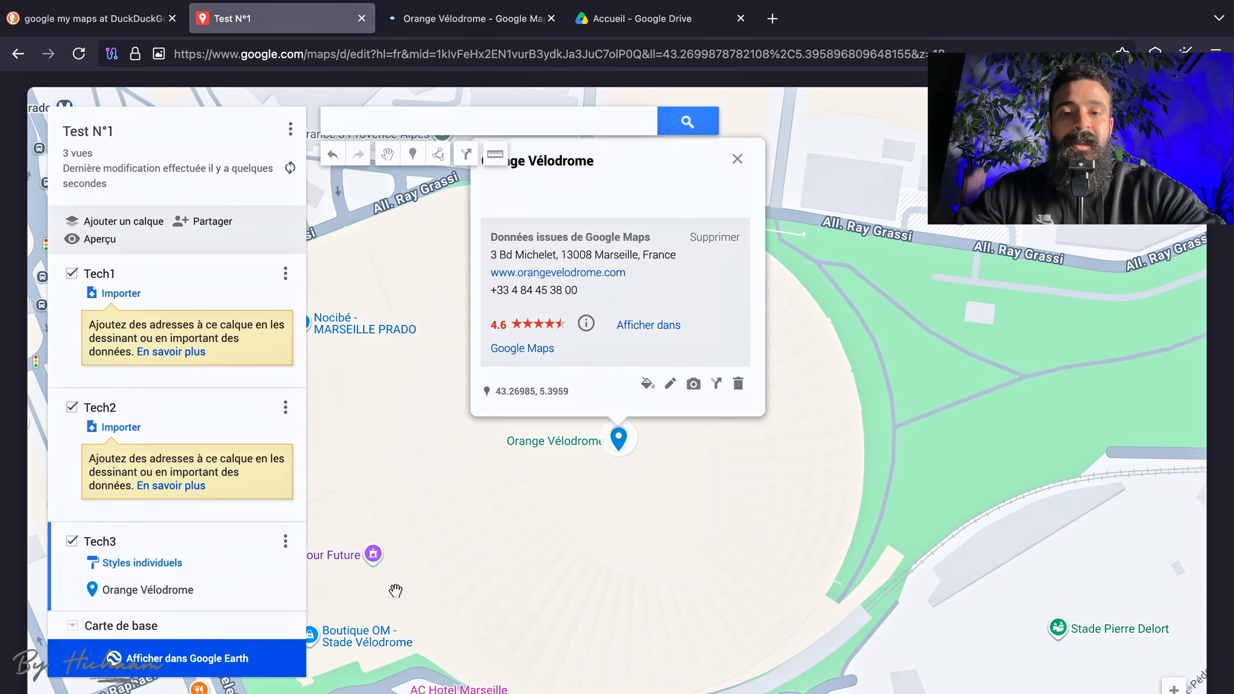
Try dark red, orange and green for the Orange Vélodrome marker, and set its colour to light red.
click(647, 383)
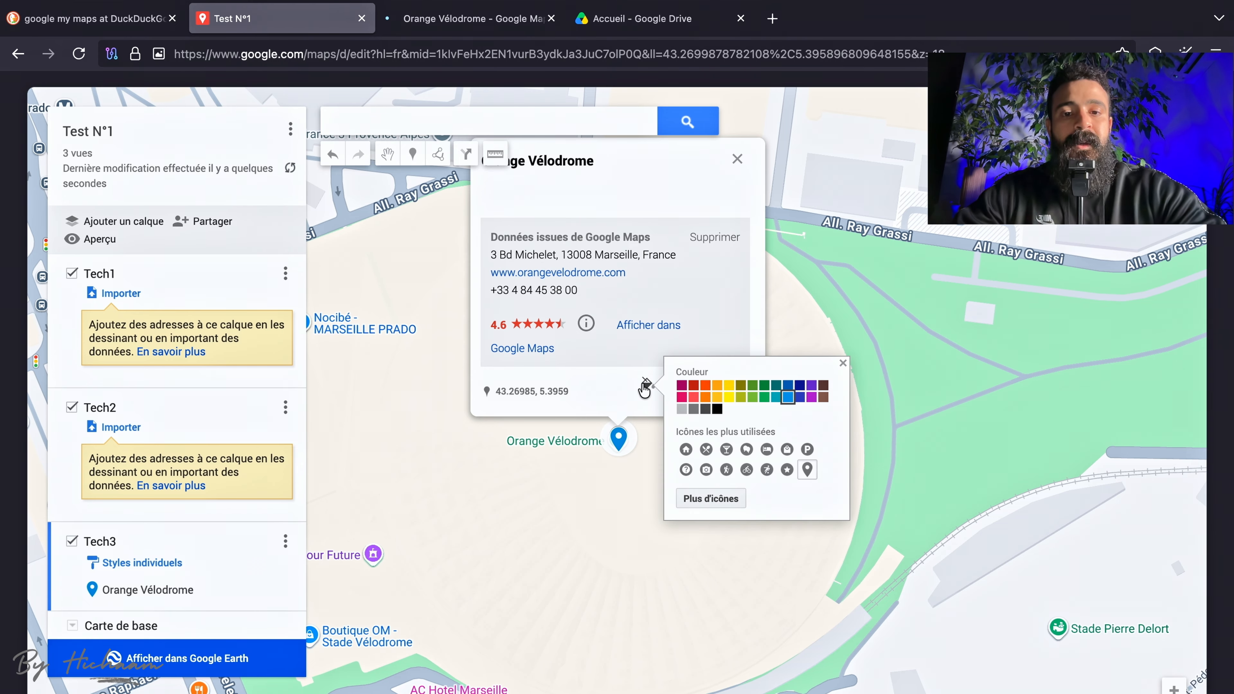
click(699, 389)
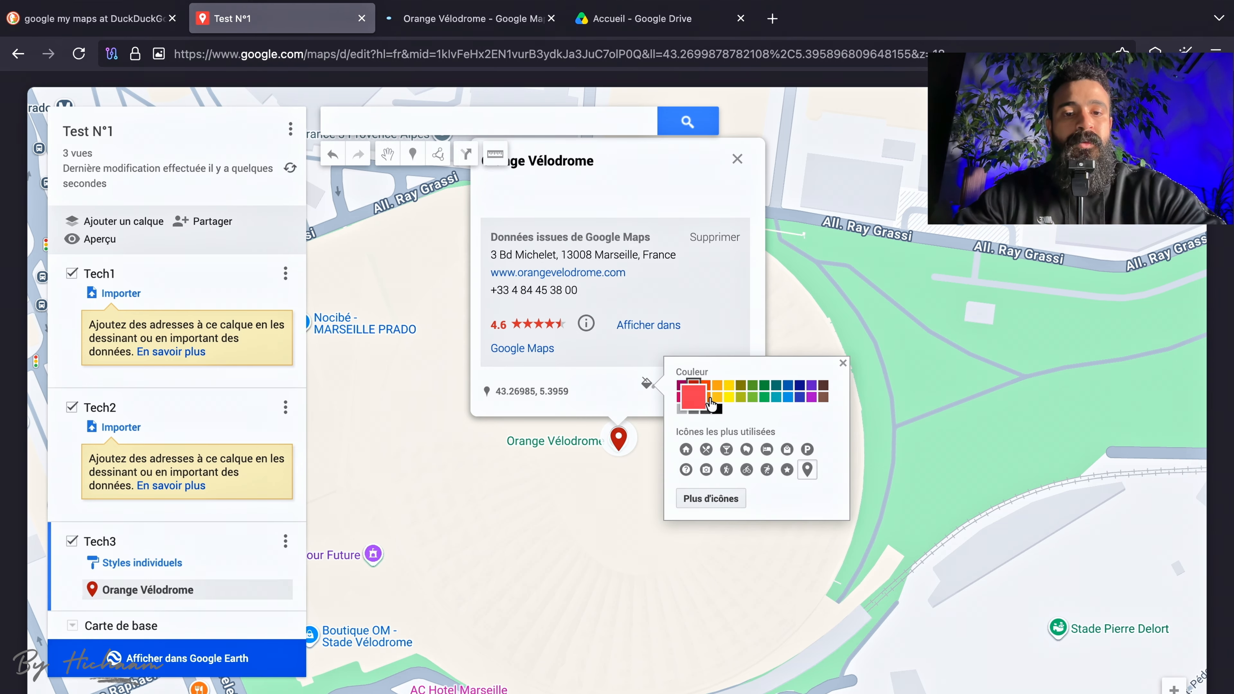
click(698, 402)
click(690, 399)
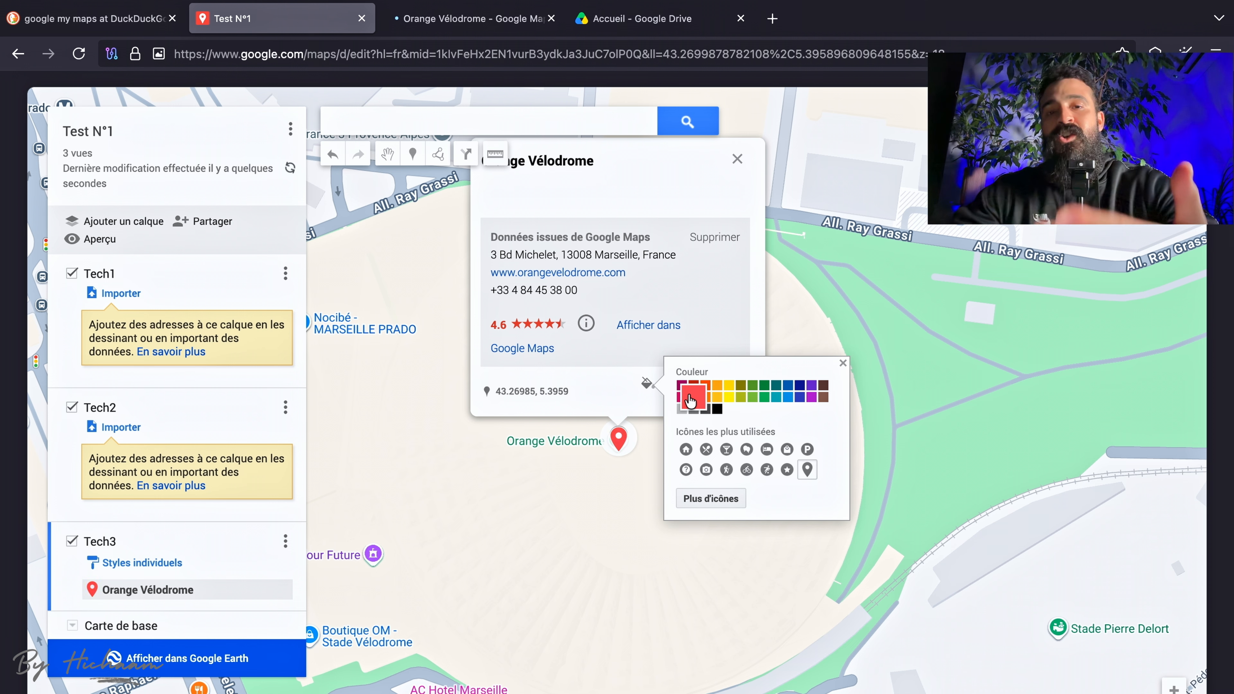
click(712, 402)
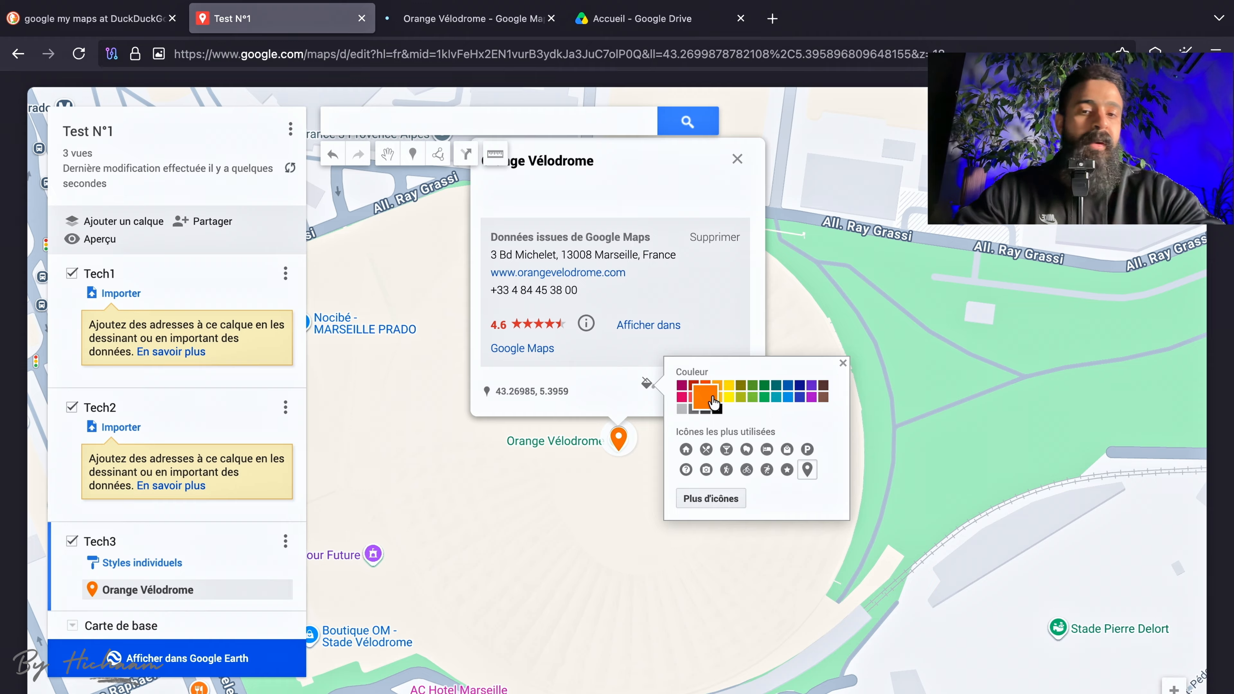
click(770, 402)
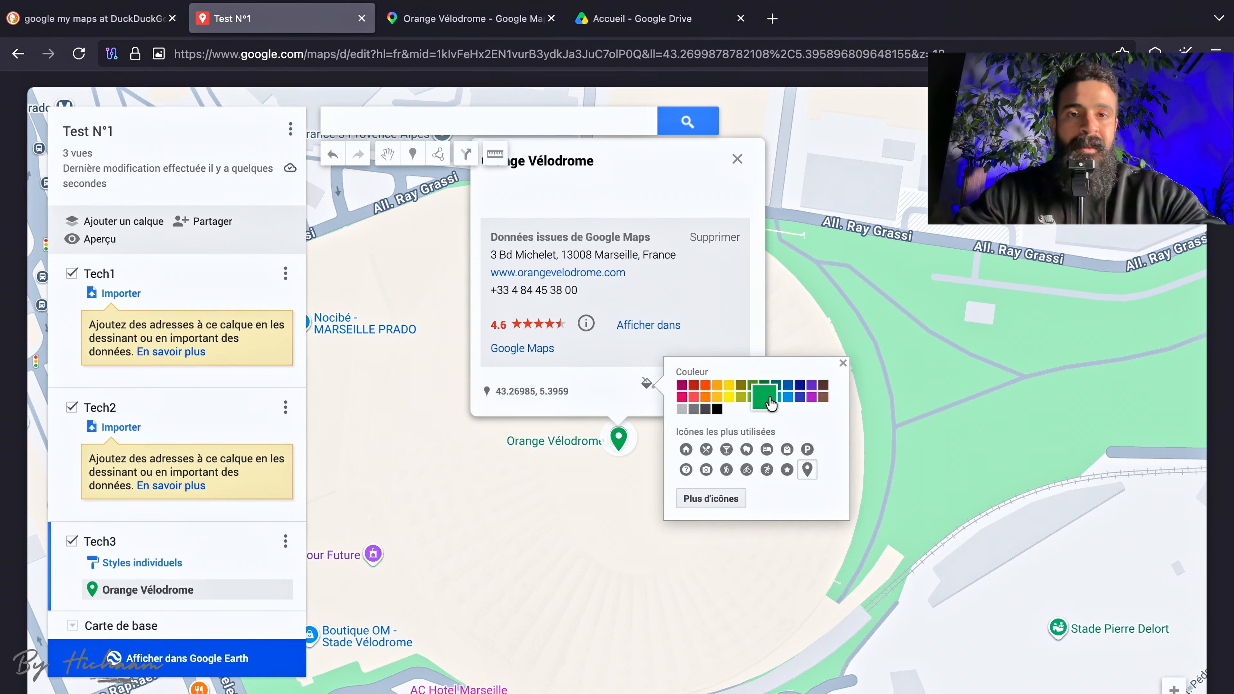
click(694, 396)
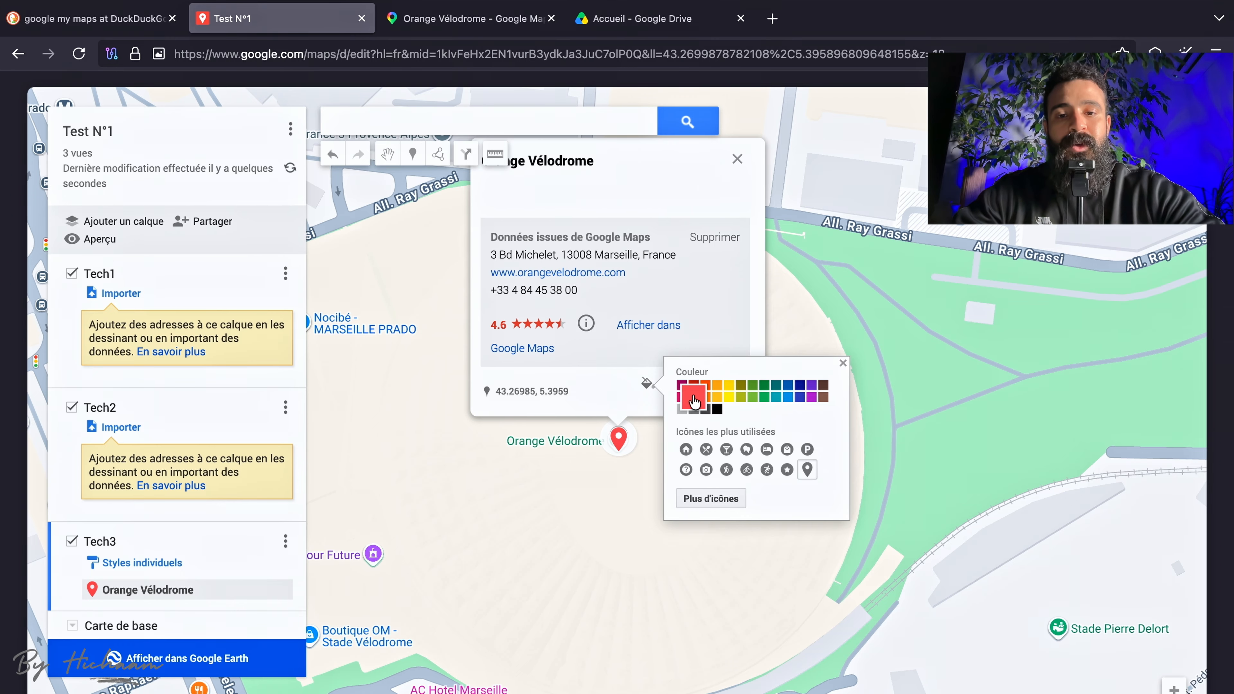
click(586, 520)
scroll(586, 522, down, 5)
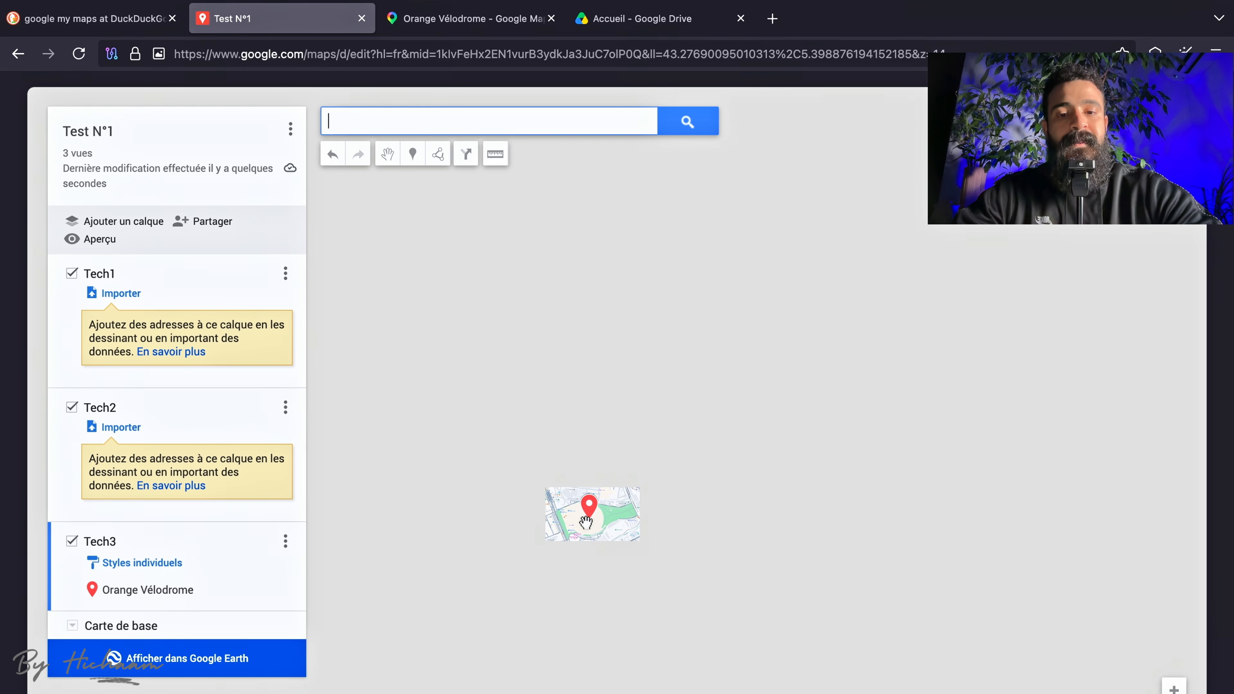
scroll(586, 521, up, 4)
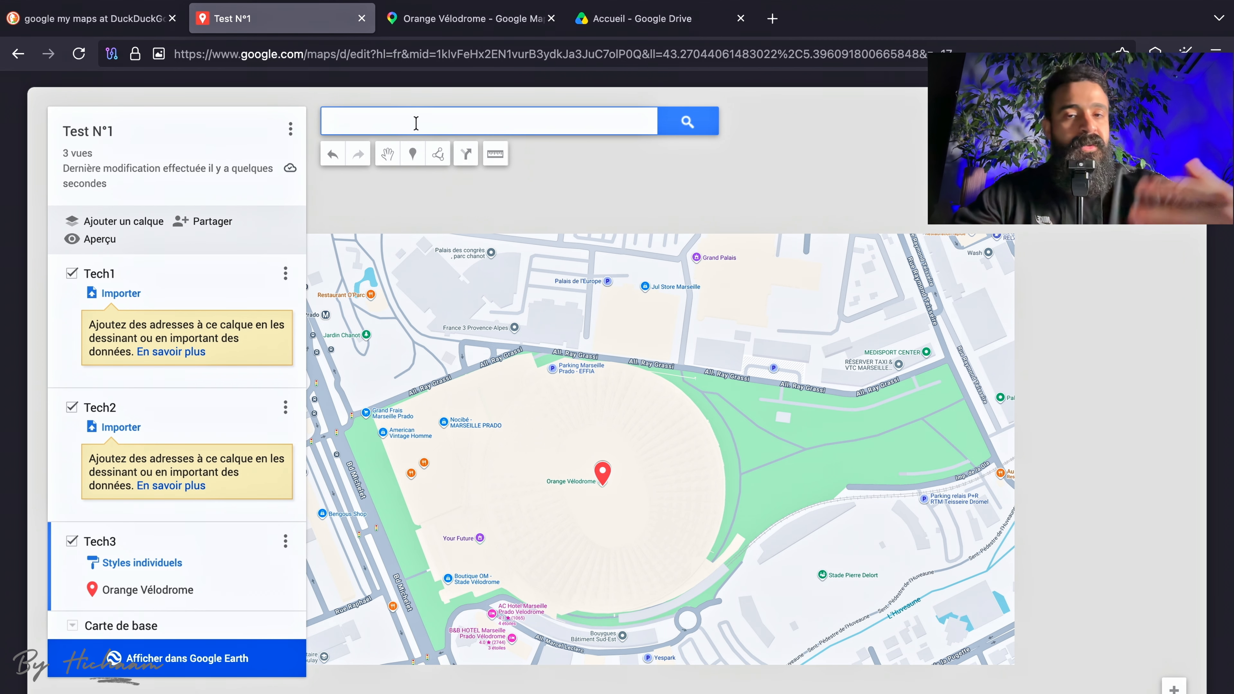
drag(691, 500, 711, 490)
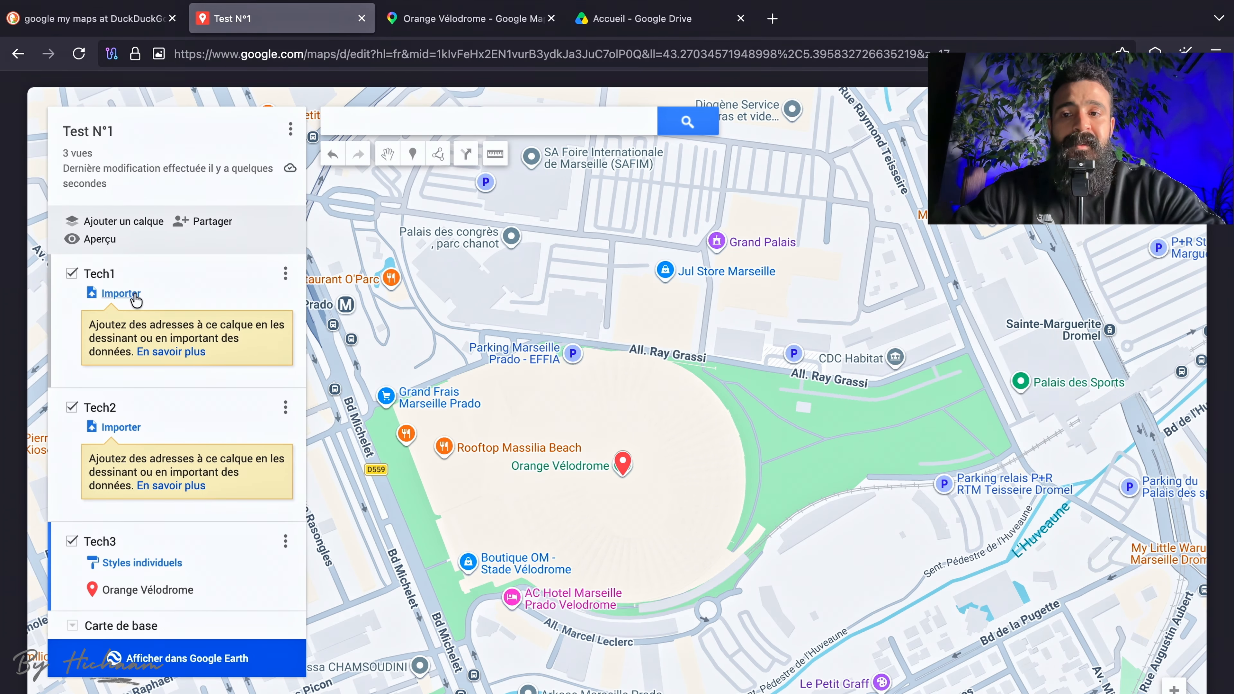
Switch to Google Drive and open the Base clients.xlsx spreadsheet.
click(637, 21)
click(371, 302)
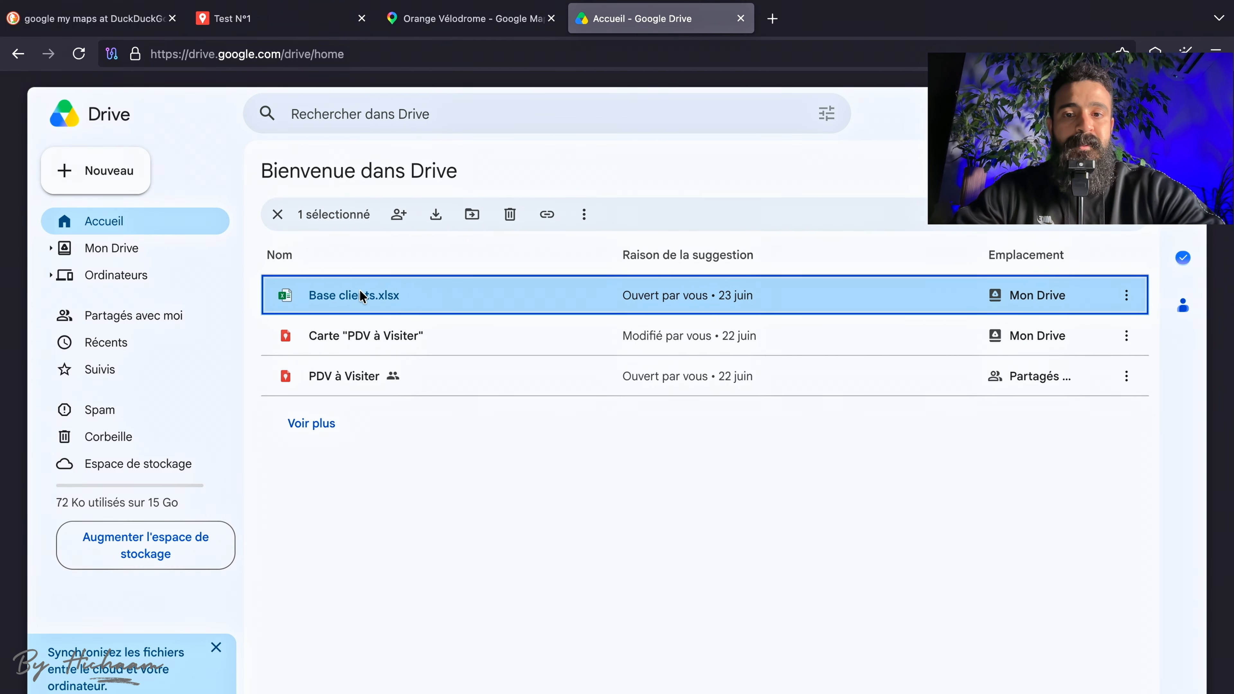
double_click(362, 296)
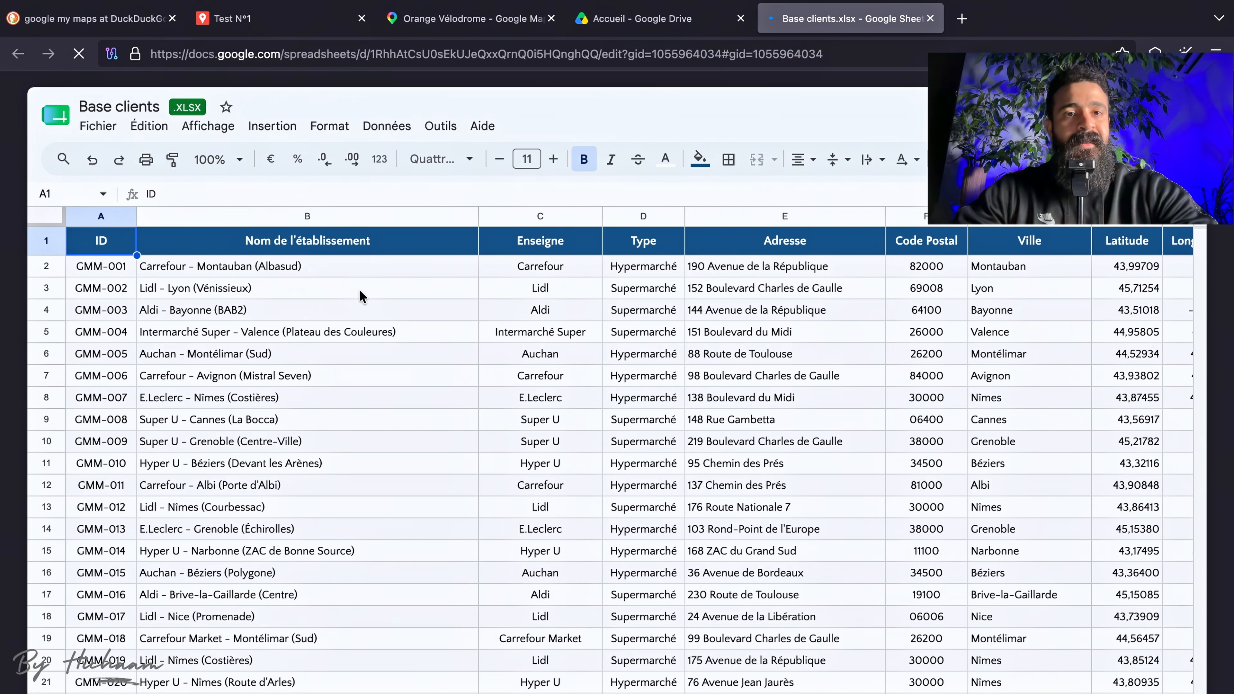
Examine the column headers of the client spreadsheet, from Nom de l'établissement across to Latitude and Longitude.
click(343, 249)
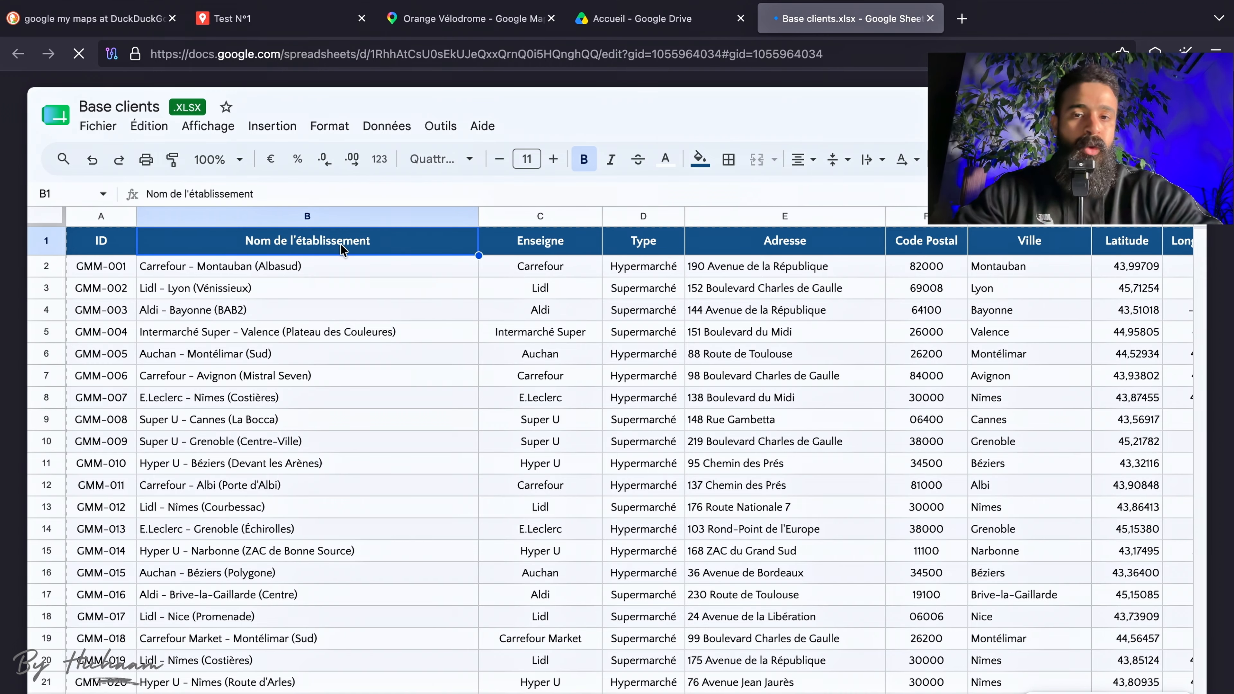
click(540, 241)
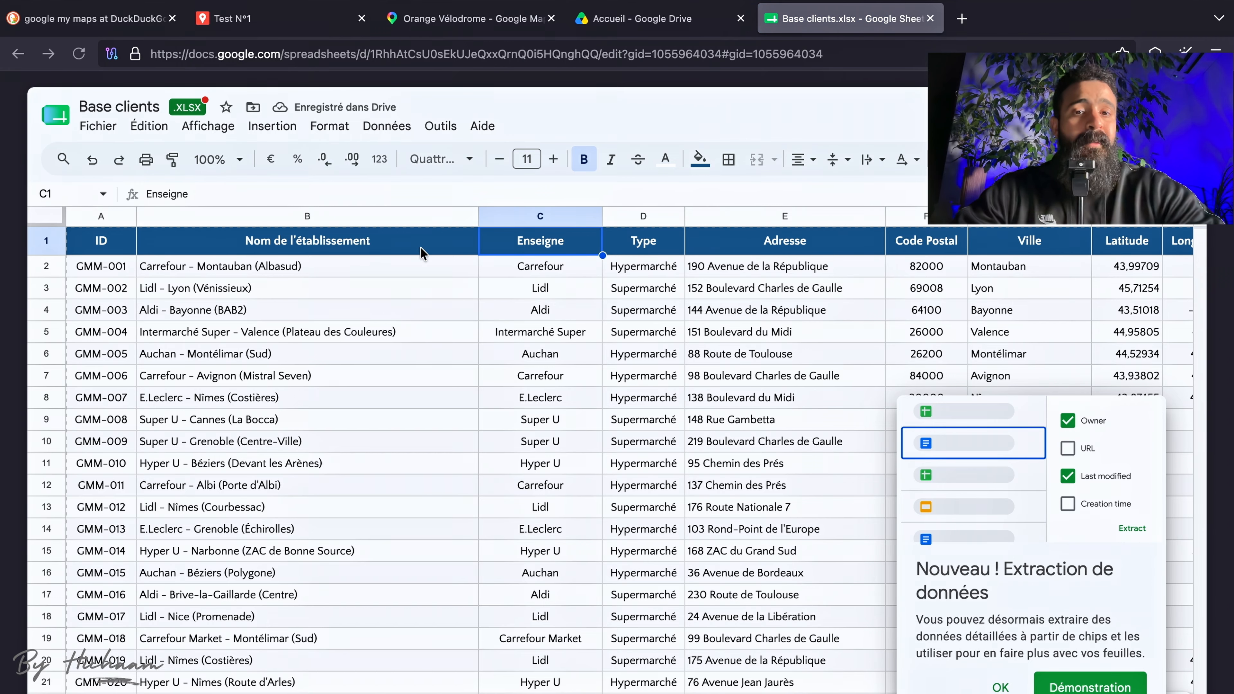
click(667, 251)
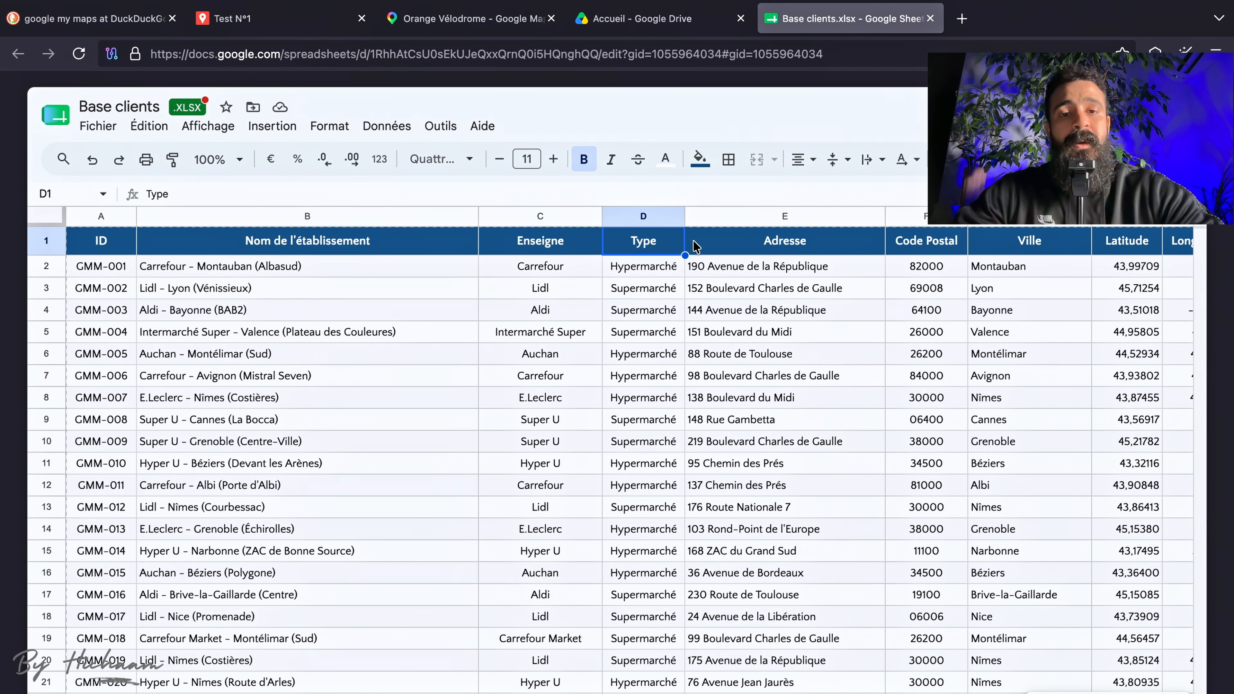
key(Right)
key(Right)
key(Right)
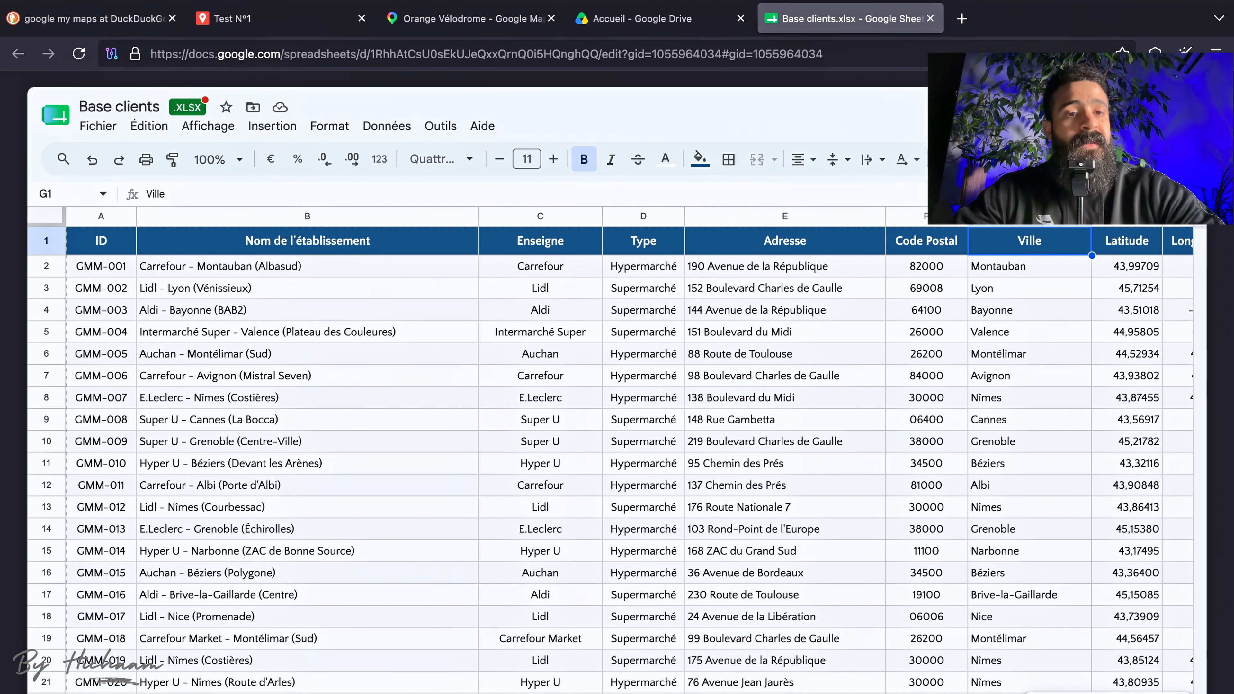
scroll(799, 320, right, 2)
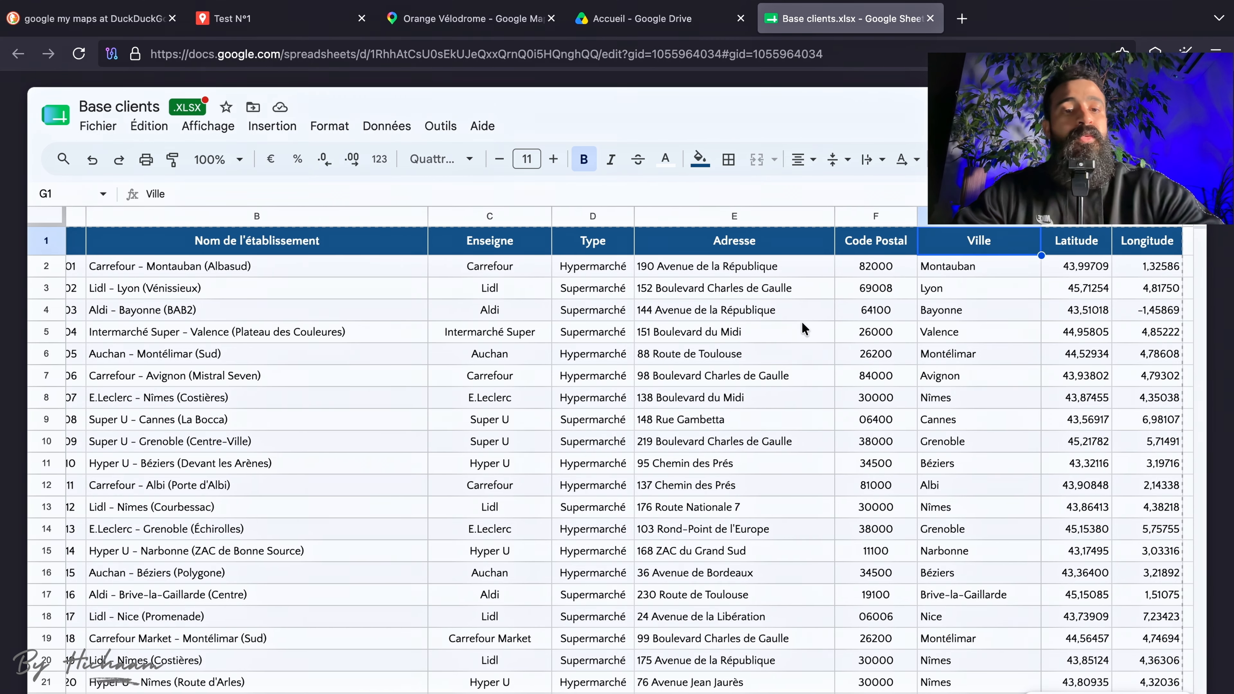
scroll(802, 323, right, 2)
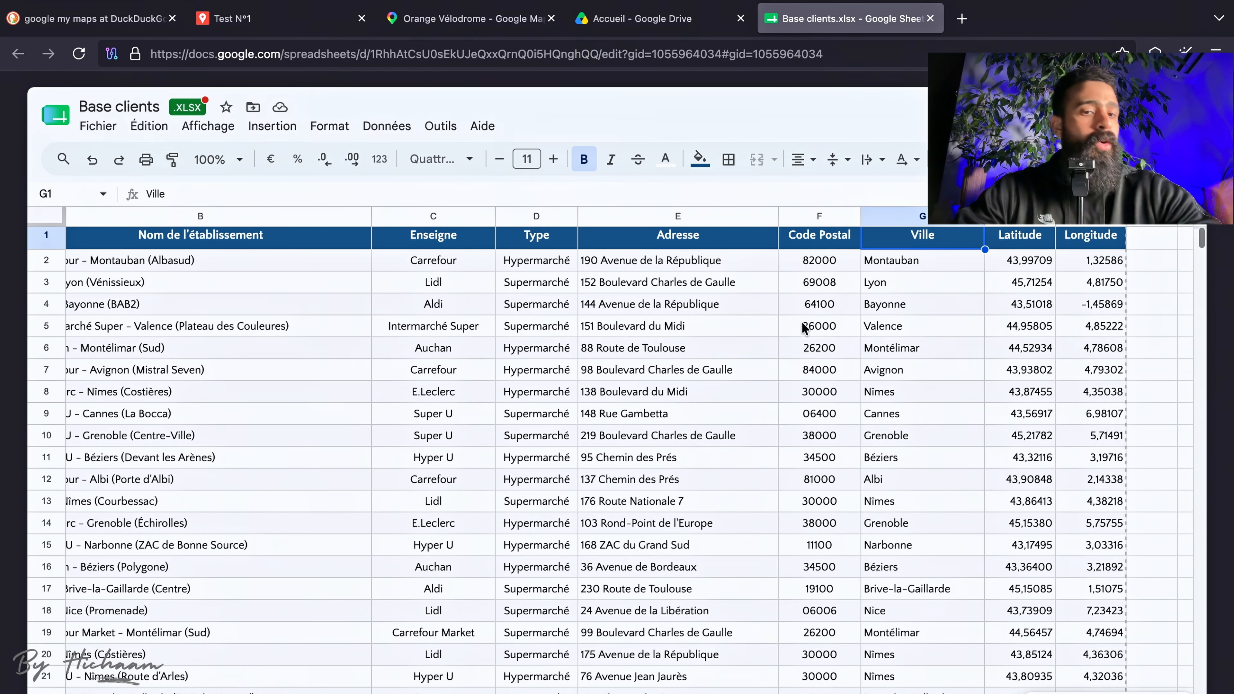
key(Right)
key(Right)
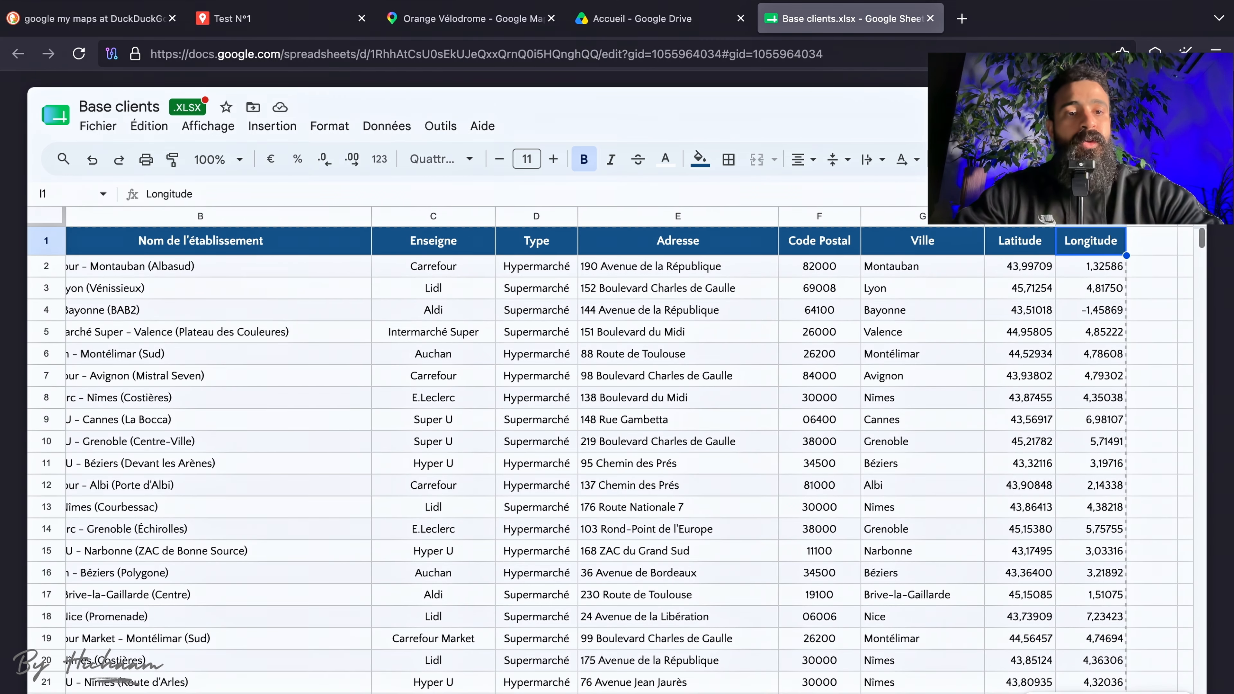
scroll(247, 353, left, 3)
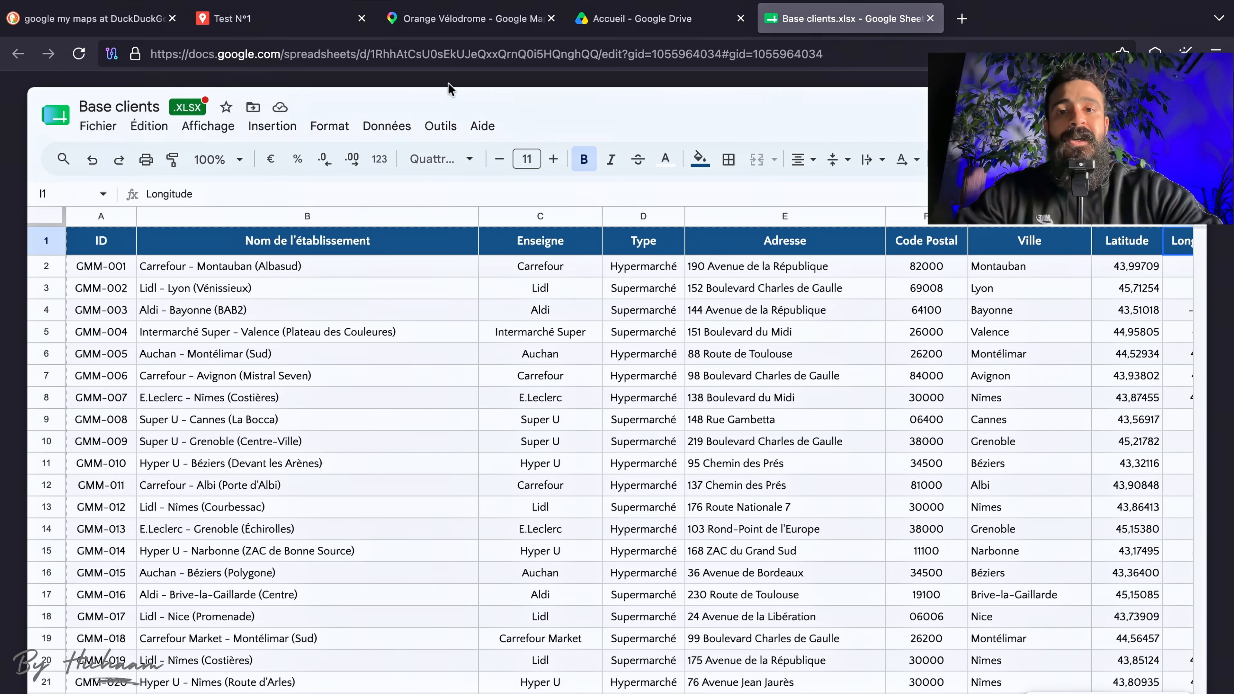
Return to the Test N°1 map and import Base clients.xlsx from Google Drive into the Tech1 layer.
click(616, 26)
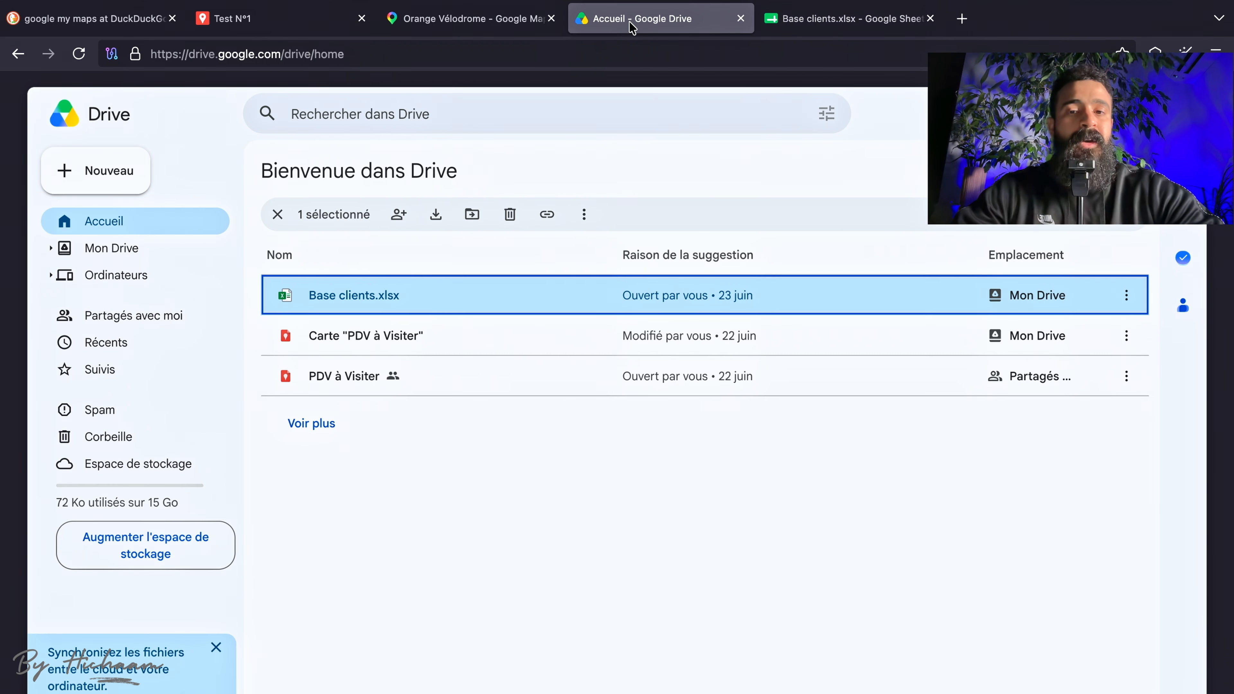
click(457, 29)
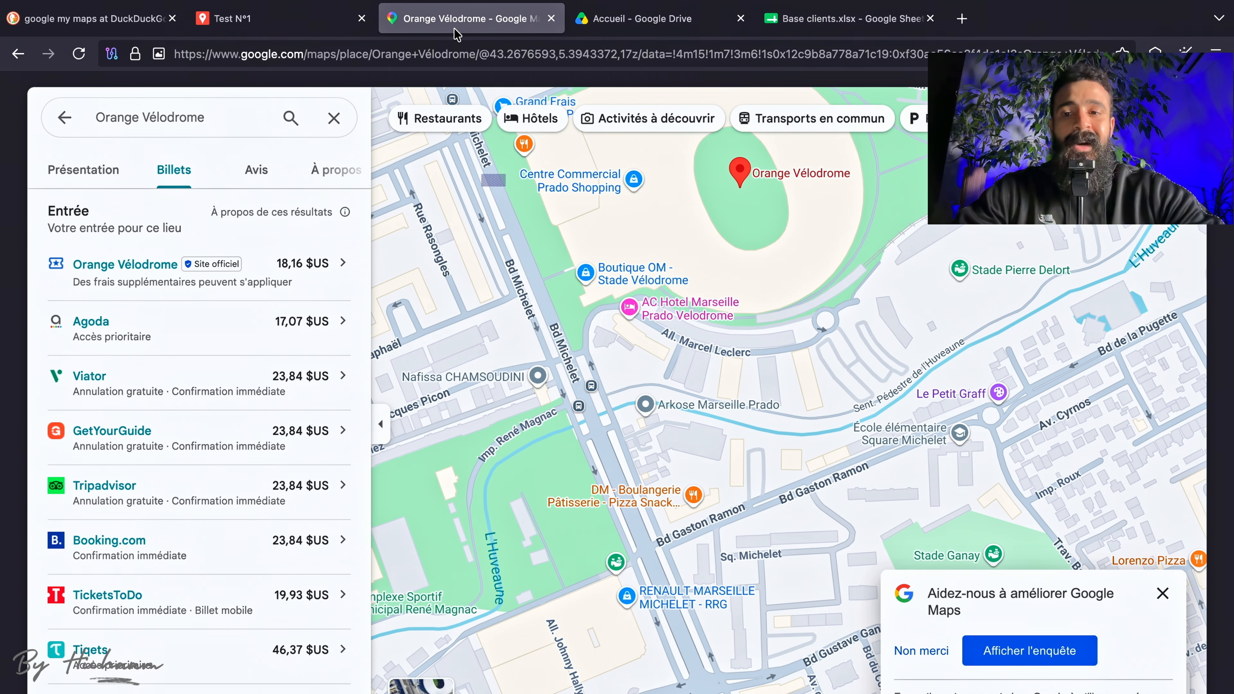
click(287, 30)
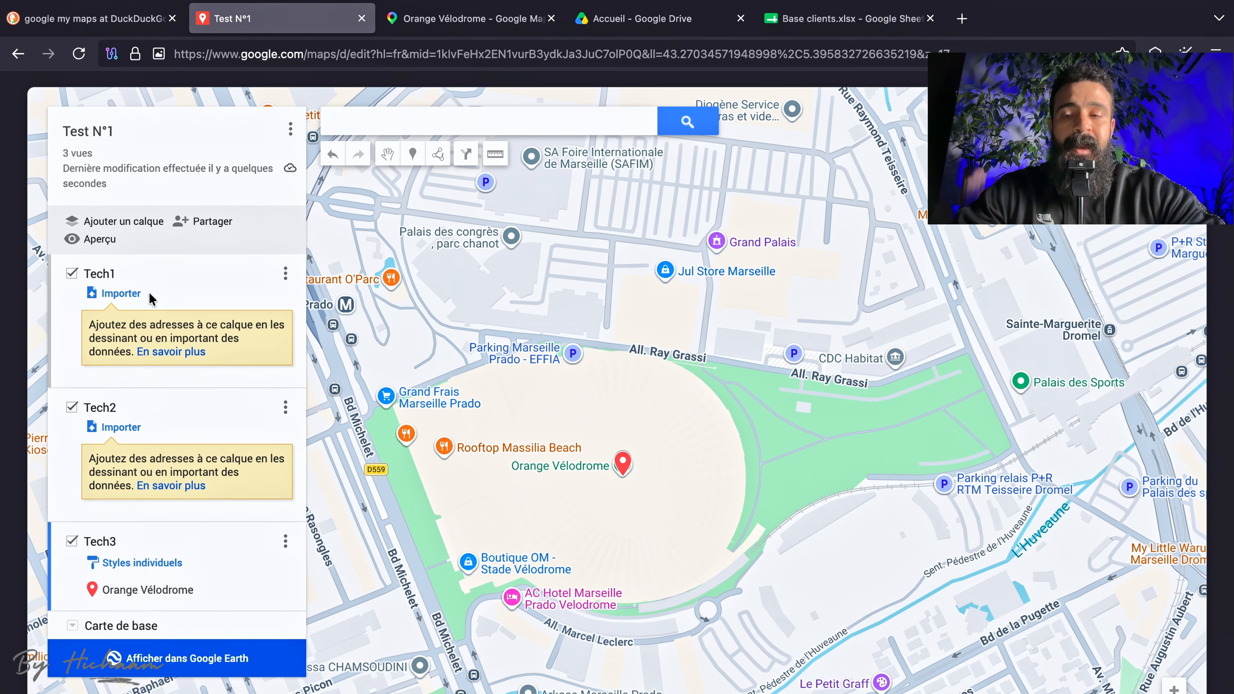
click(120, 294)
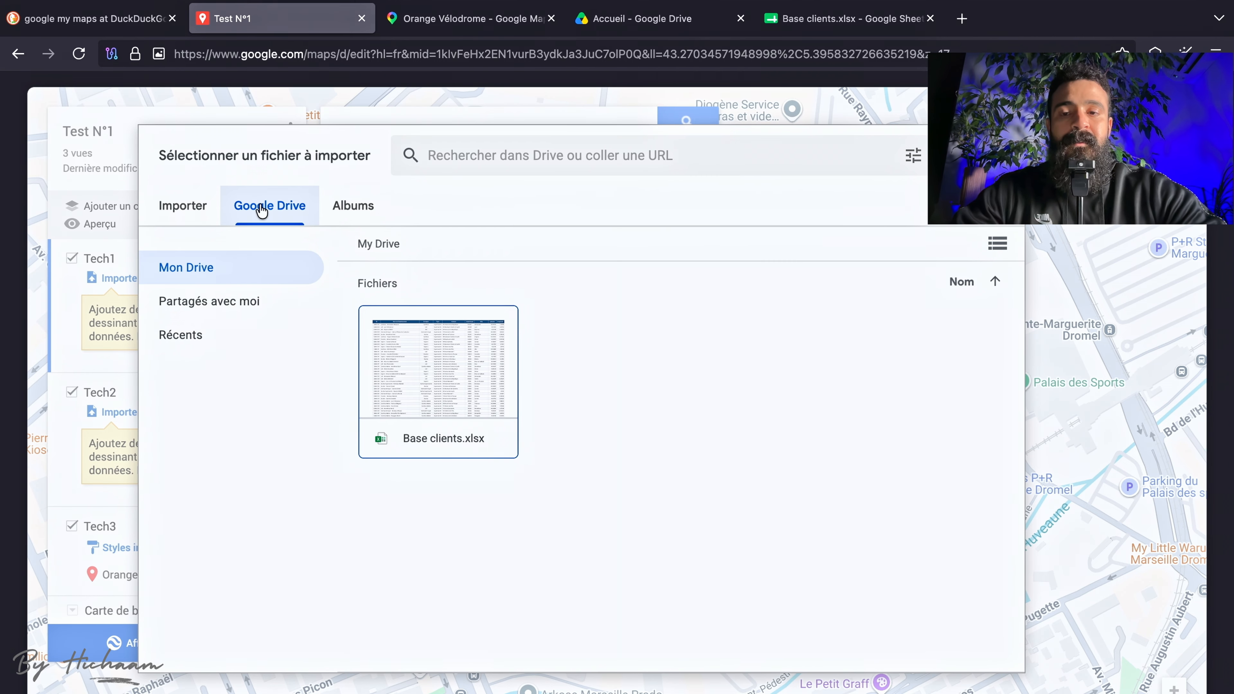
click(479, 381)
click(973, 650)
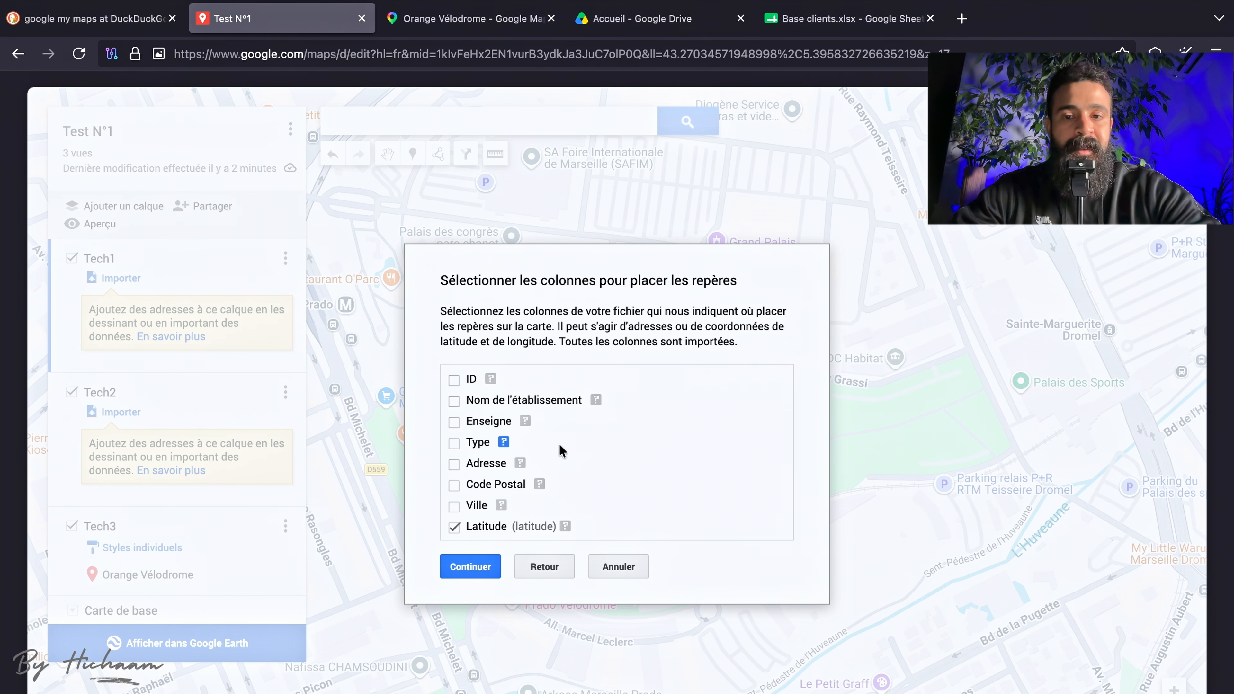
Deselect Latitude and Longitude, choose Nom de l'établissement, Adresse and Ville as the marker placement columns, and continue the import.
scroll(518, 436, down, 1)
scroll(518, 436, up, 1)
scroll(518, 435, down, 1)
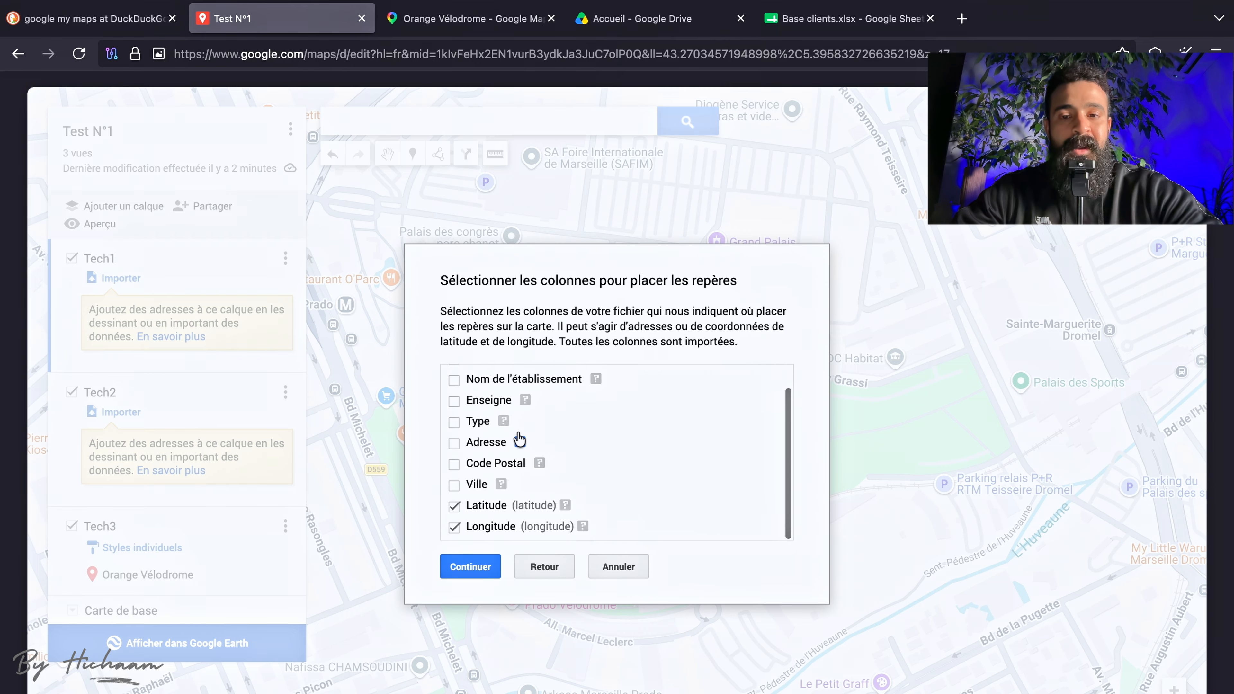
click(453, 506)
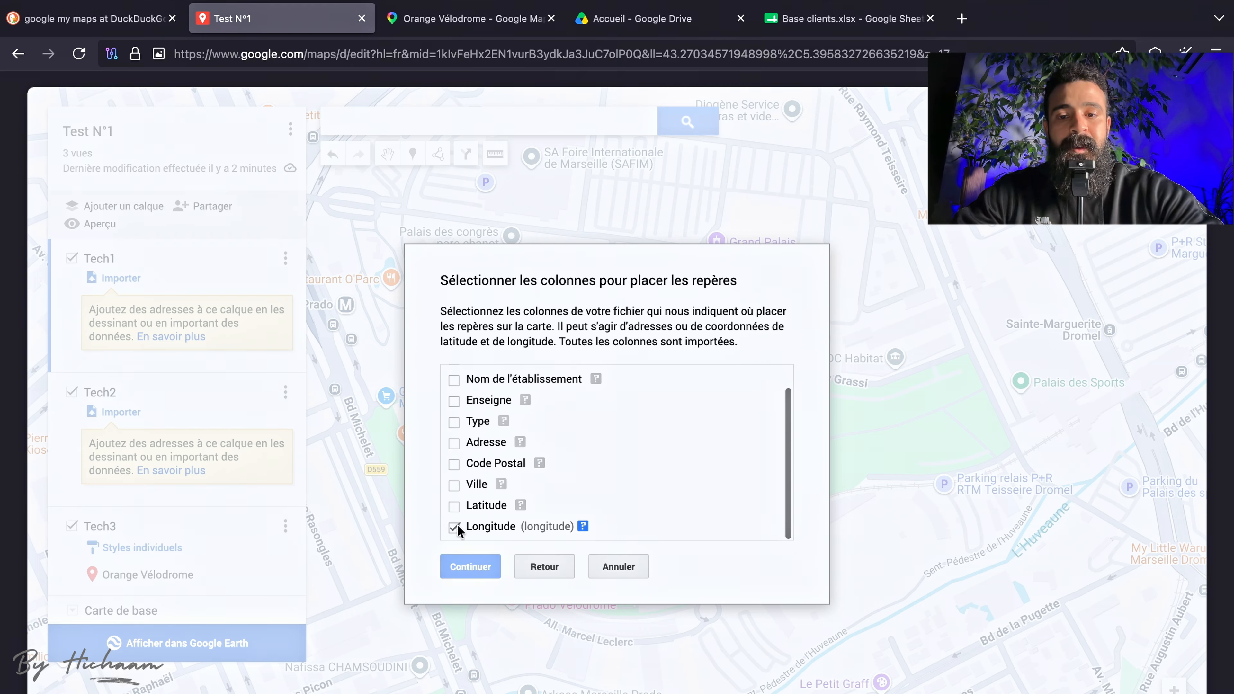
click(455, 527)
scroll(530, 447, up, 1)
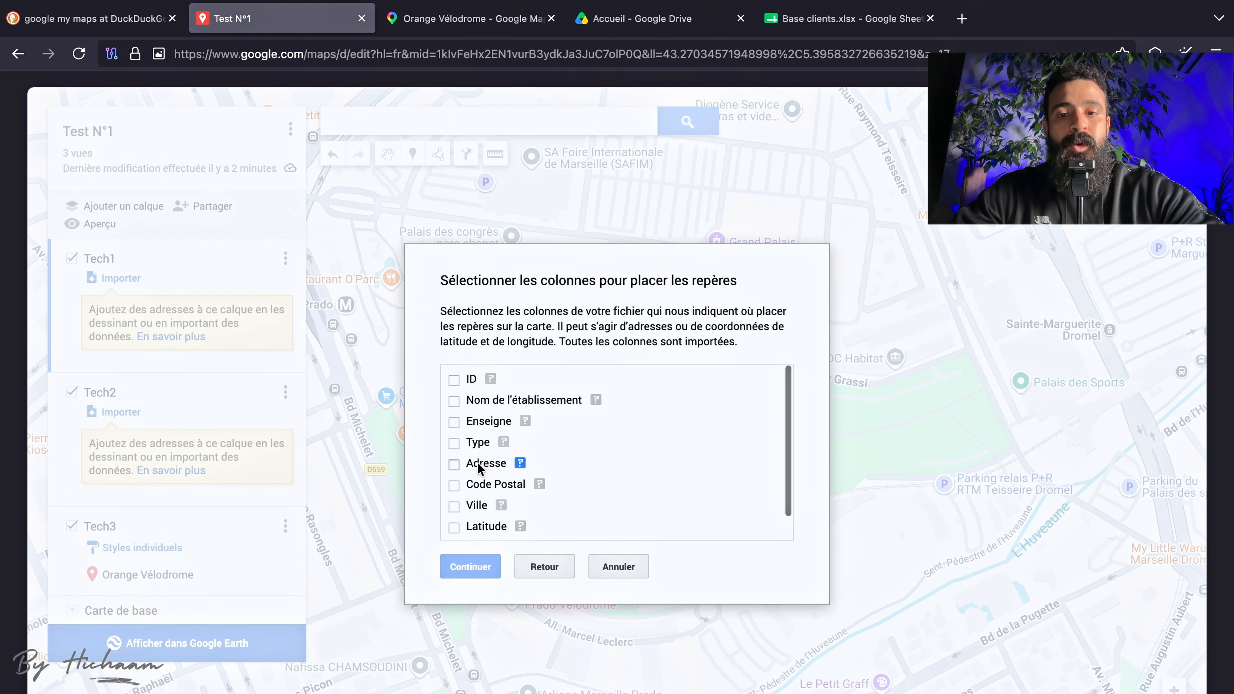
click(454, 464)
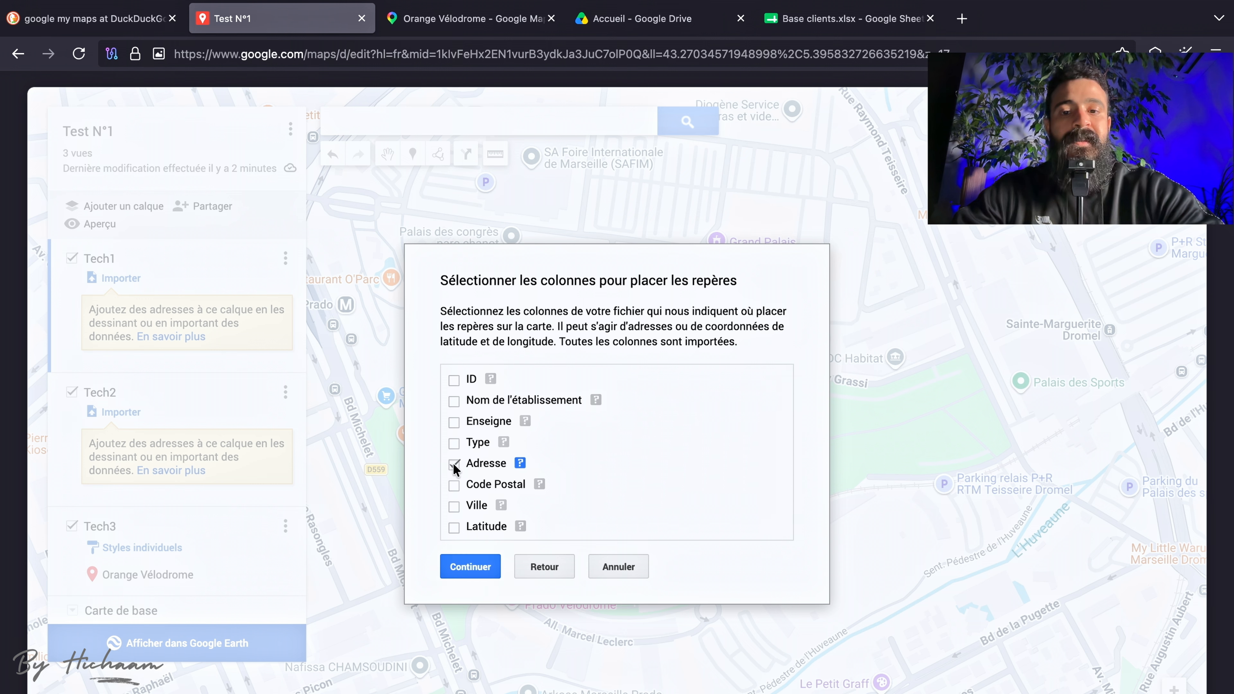
click(454, 506)
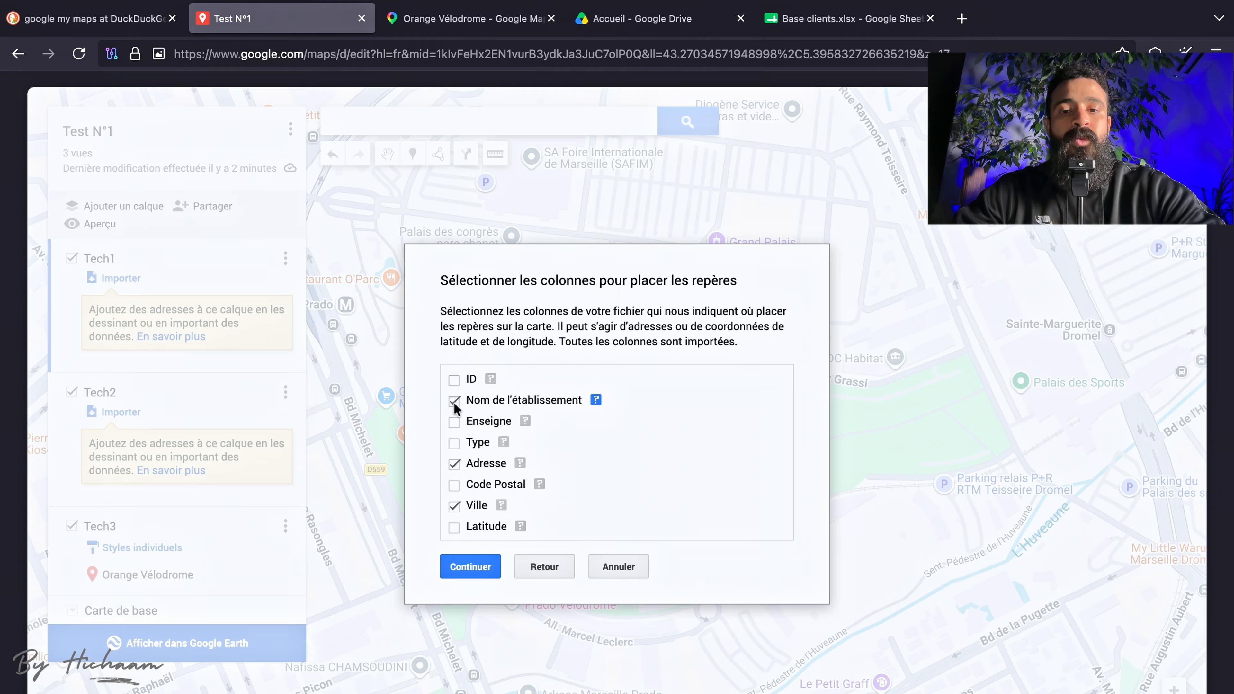
click(469, 567)
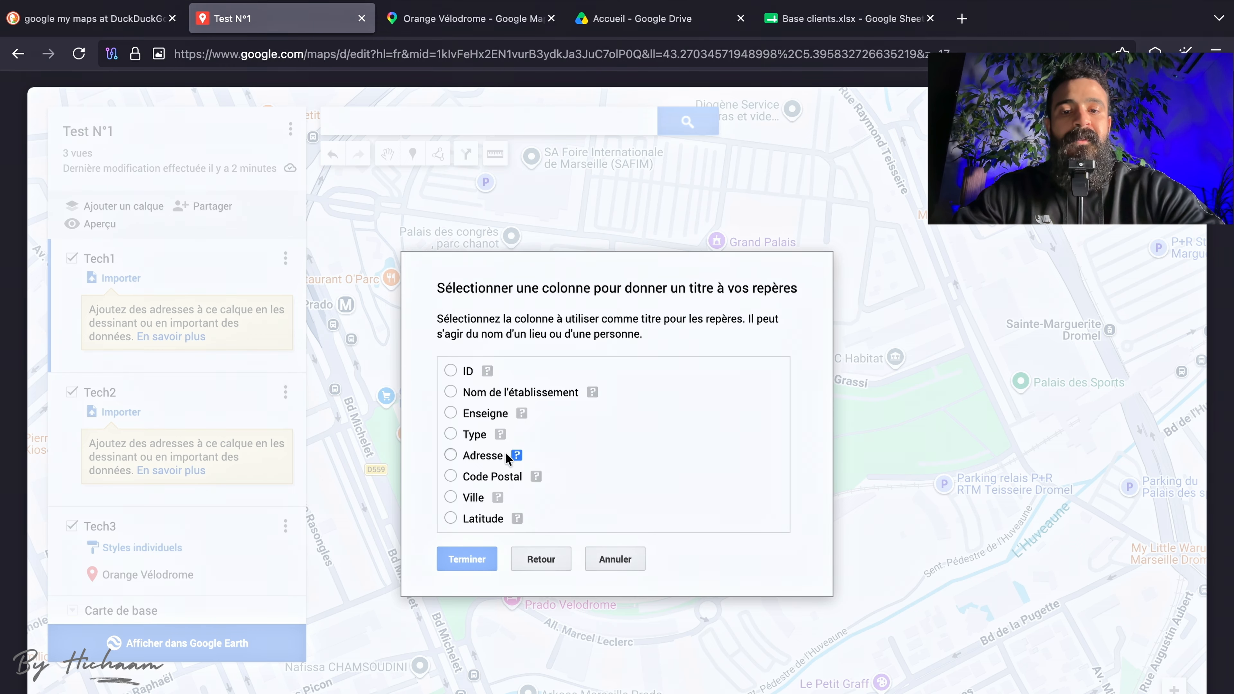
Choose Enseigne as the column that titles the markers and finish importing the client spreadsheet into the Tech1 layer.
scroll(505, 457, down, 1)
scroll(508, 457, up, 1)
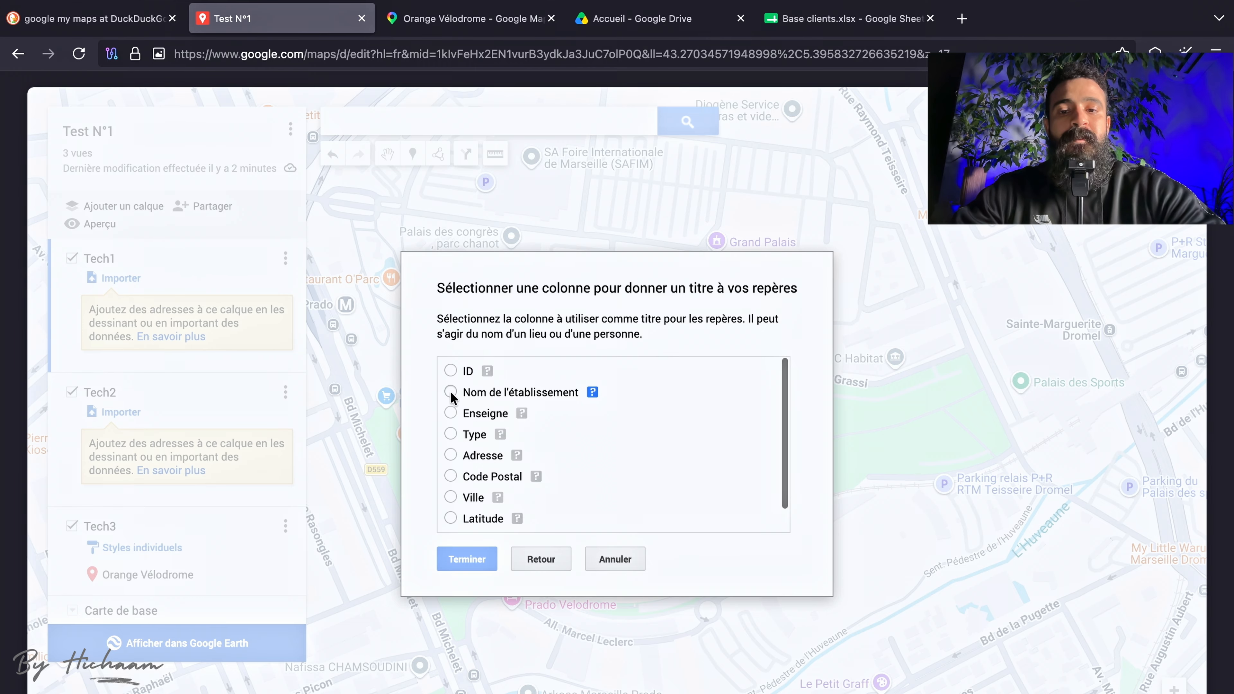
click(450, 413)
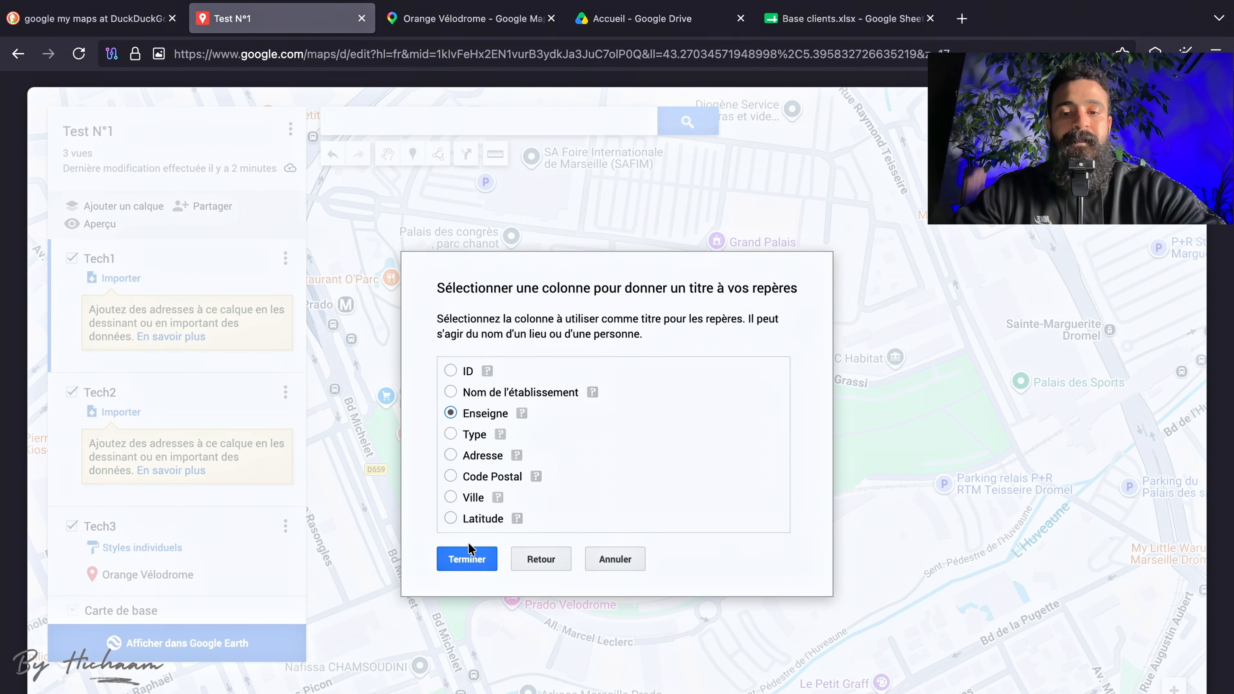
click(471, 558)
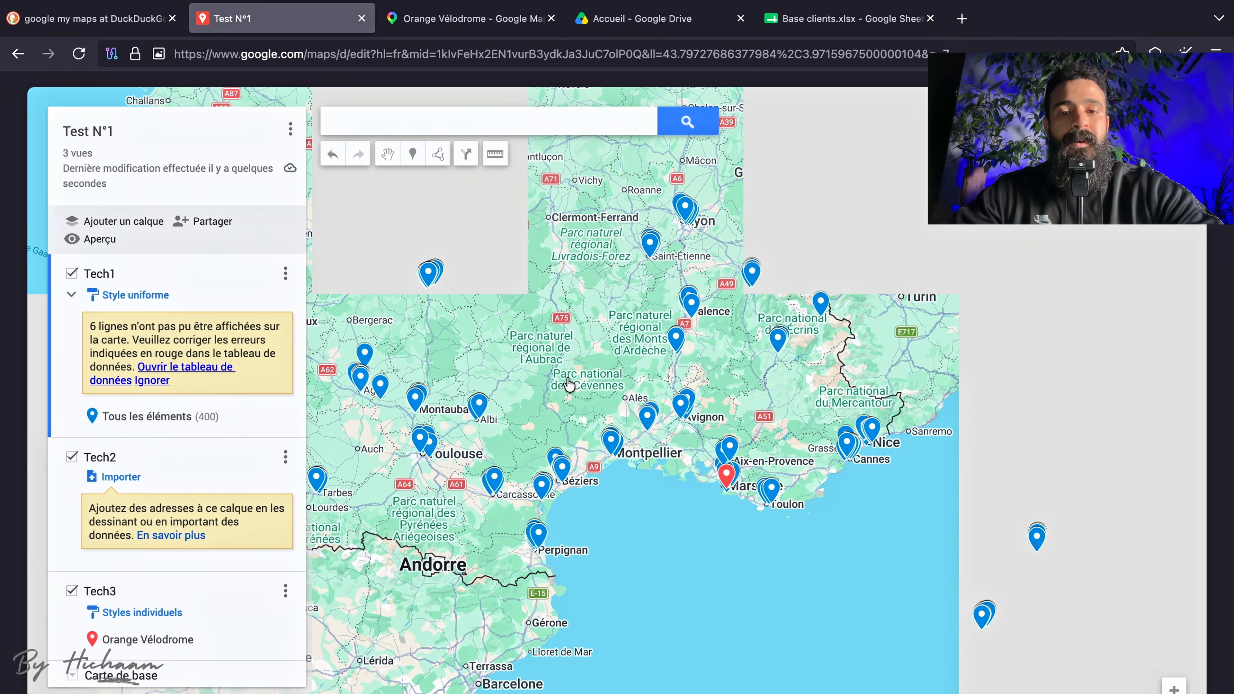
Examine the imported client markers across southern France and around Marseille, along with the Tech1 layer's list of elements.
scroll(569, 384, down, 1)
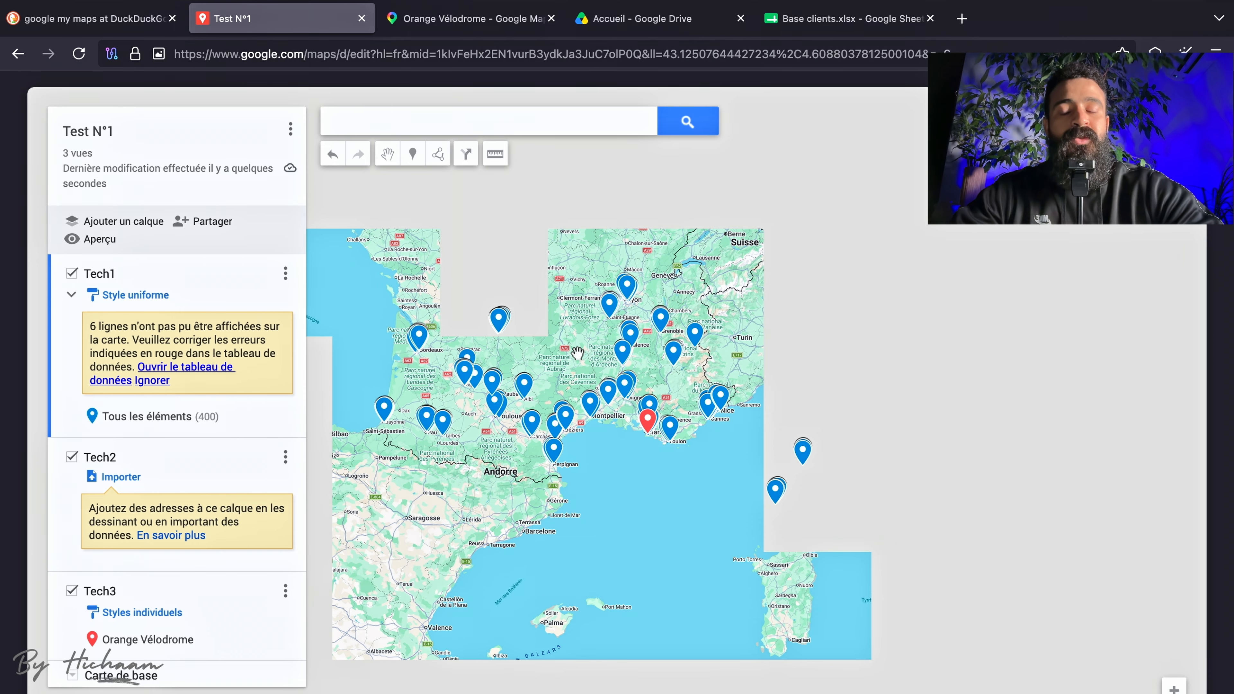
scroll(577, 352, up, 2)
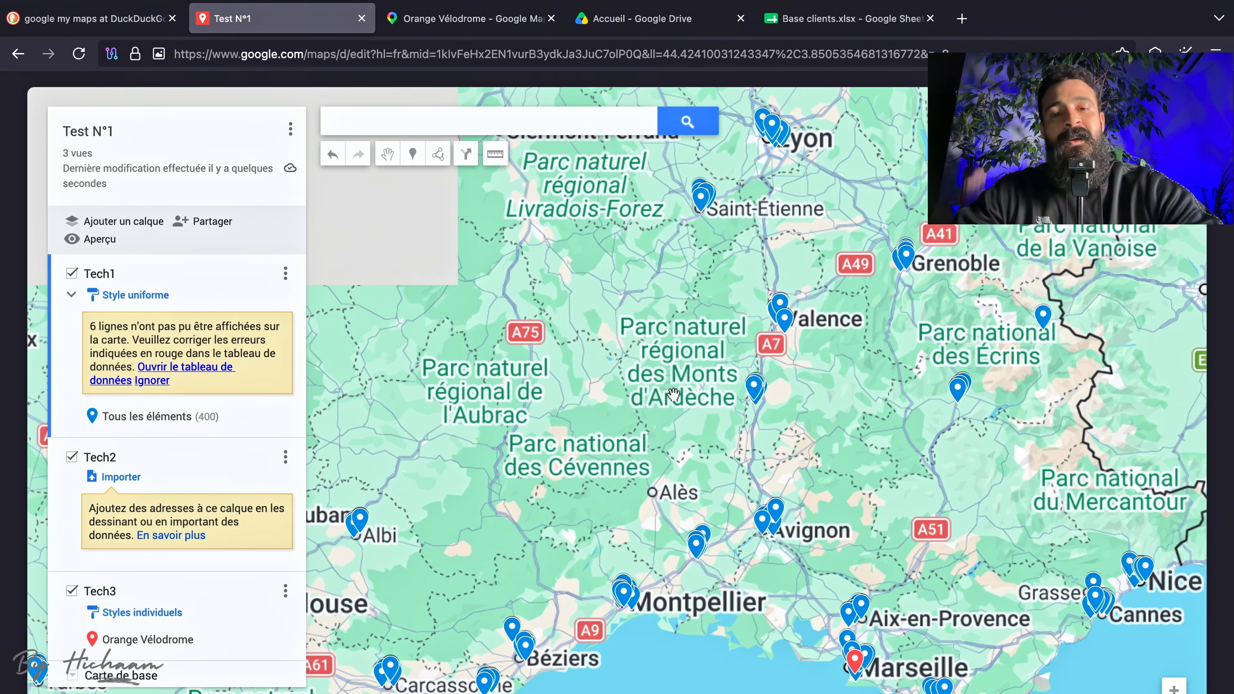
drag(662, 439, 785, 383)
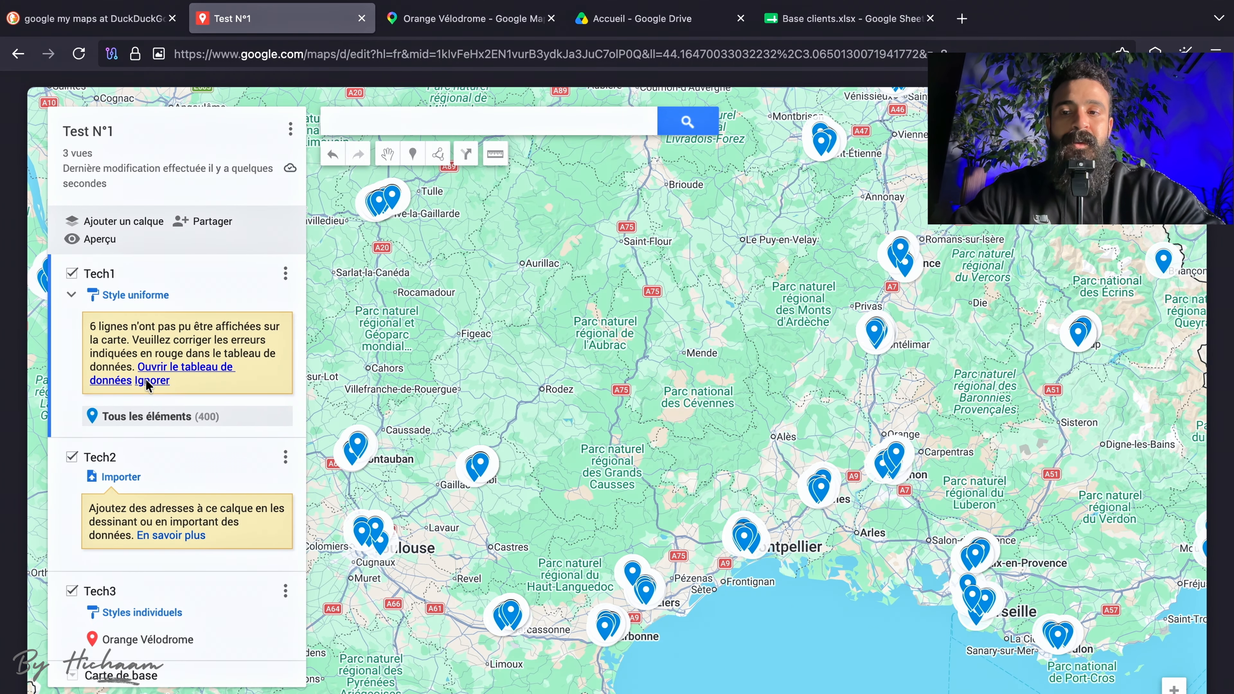
click(72, 298)
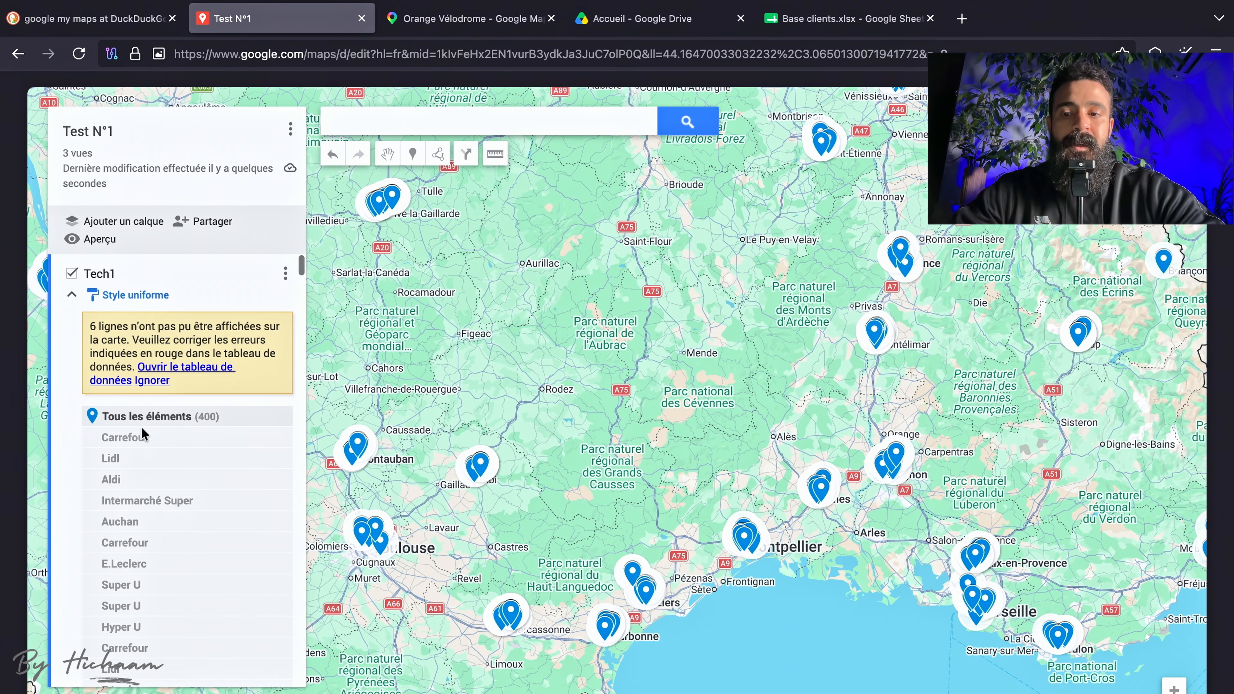
scroll(175, 526, down, 10)
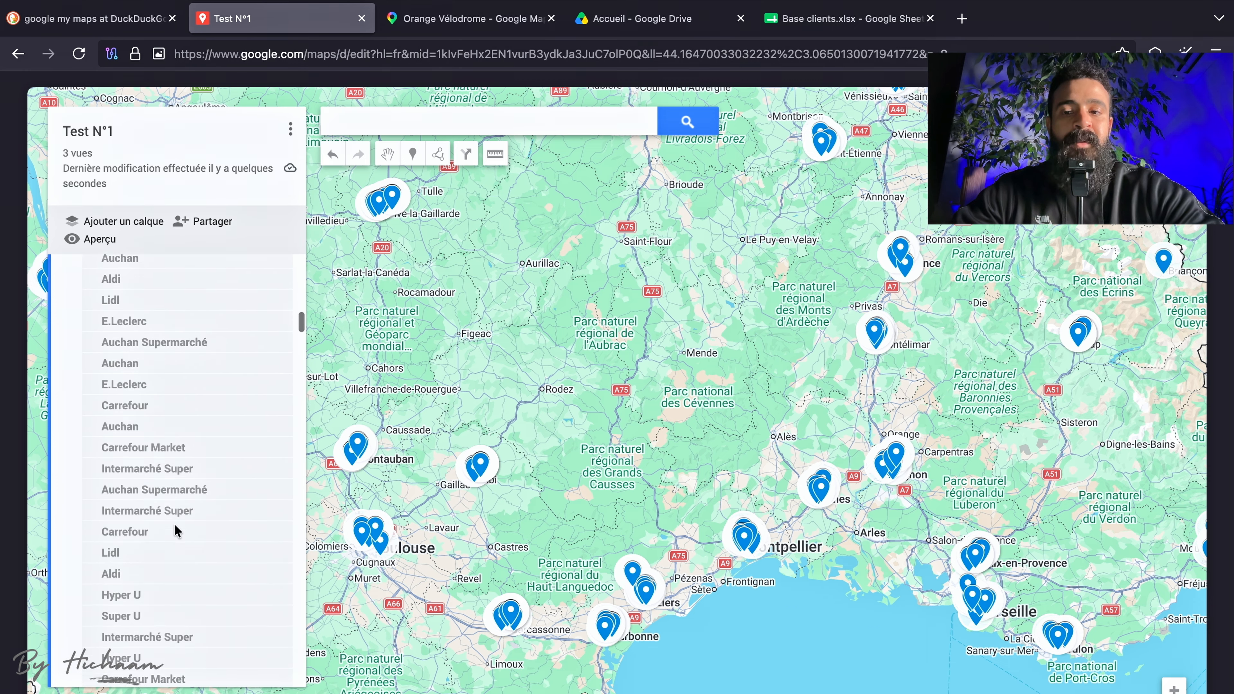
scroll(174, 524, up, 10)
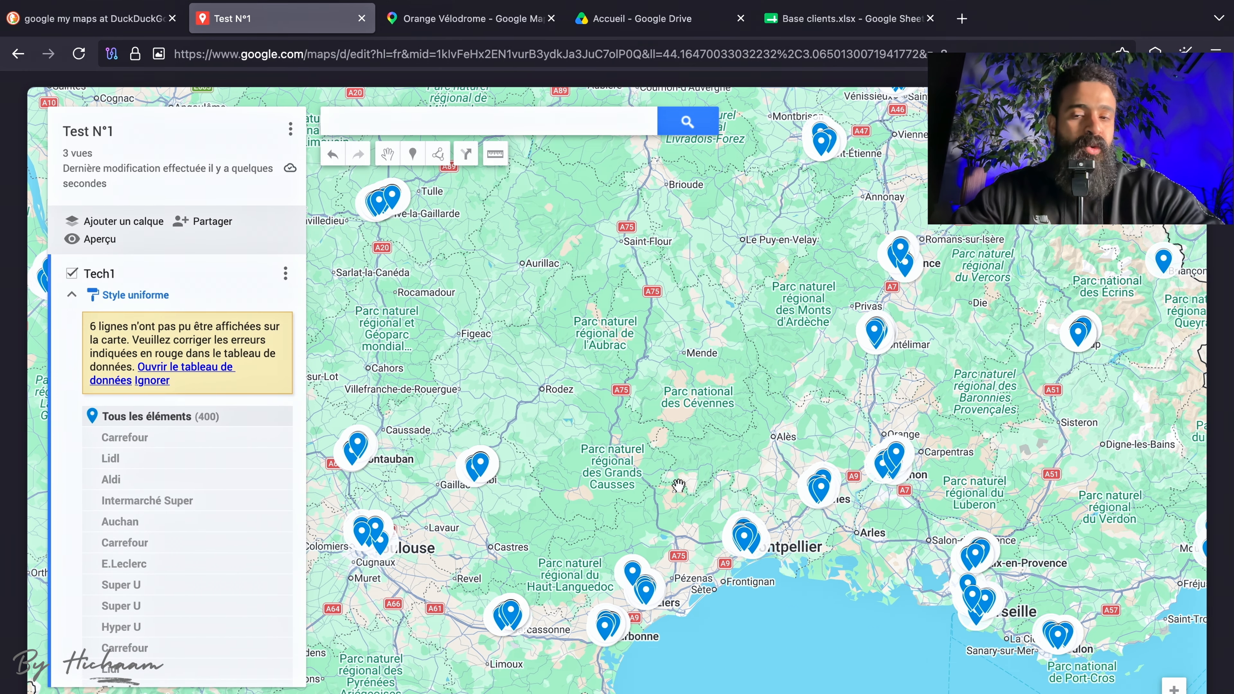
scroll(679, 485, up, 2)
drag(848, 519, 582, 345)
drag(771, 407, 459, 392)
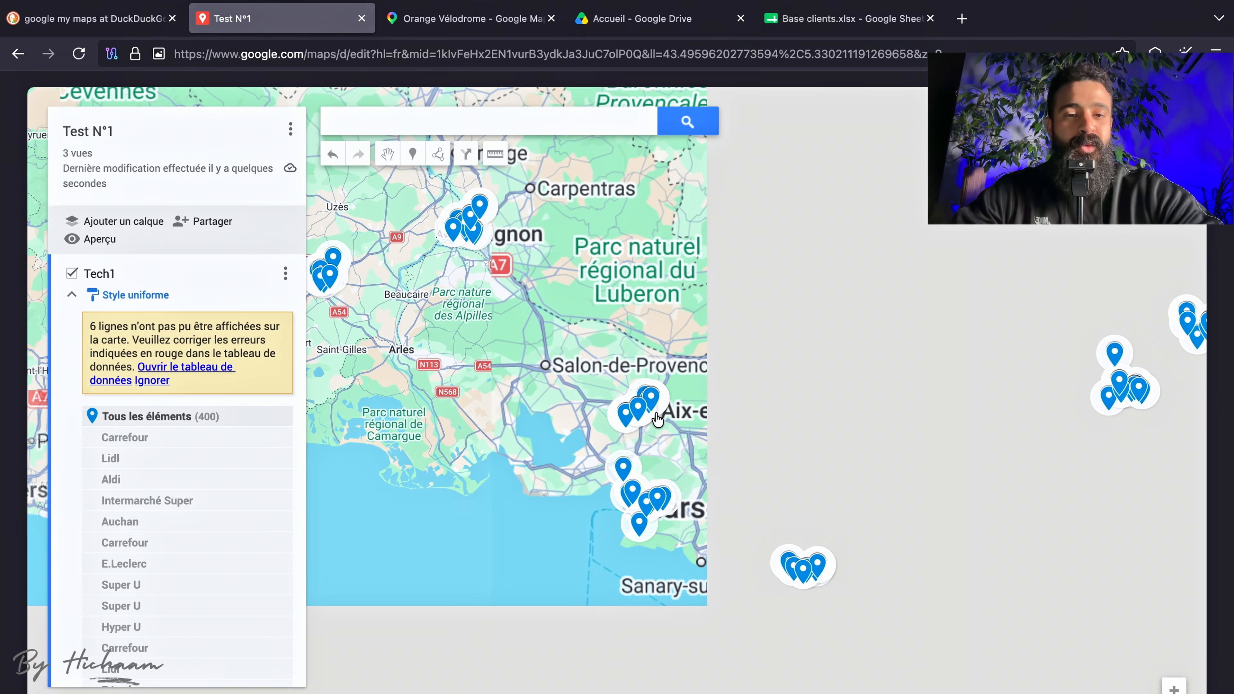
drag(674, 448, 585, 395)
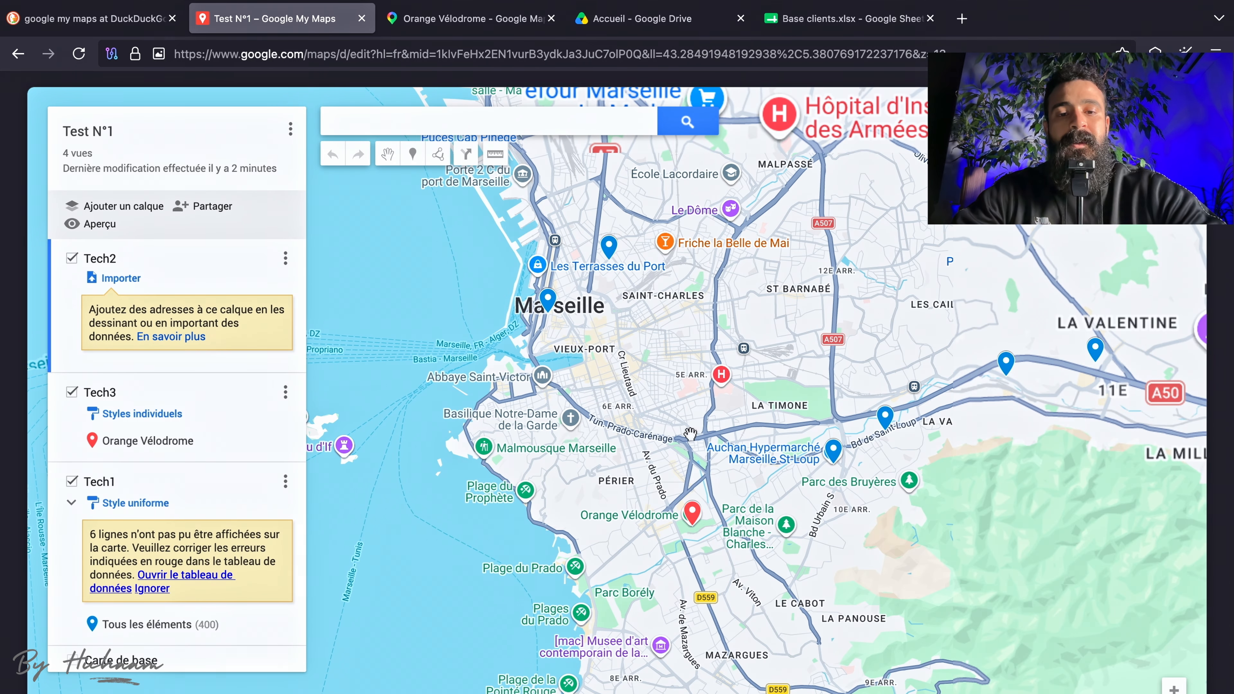
drag(690, 432, 690, 412)
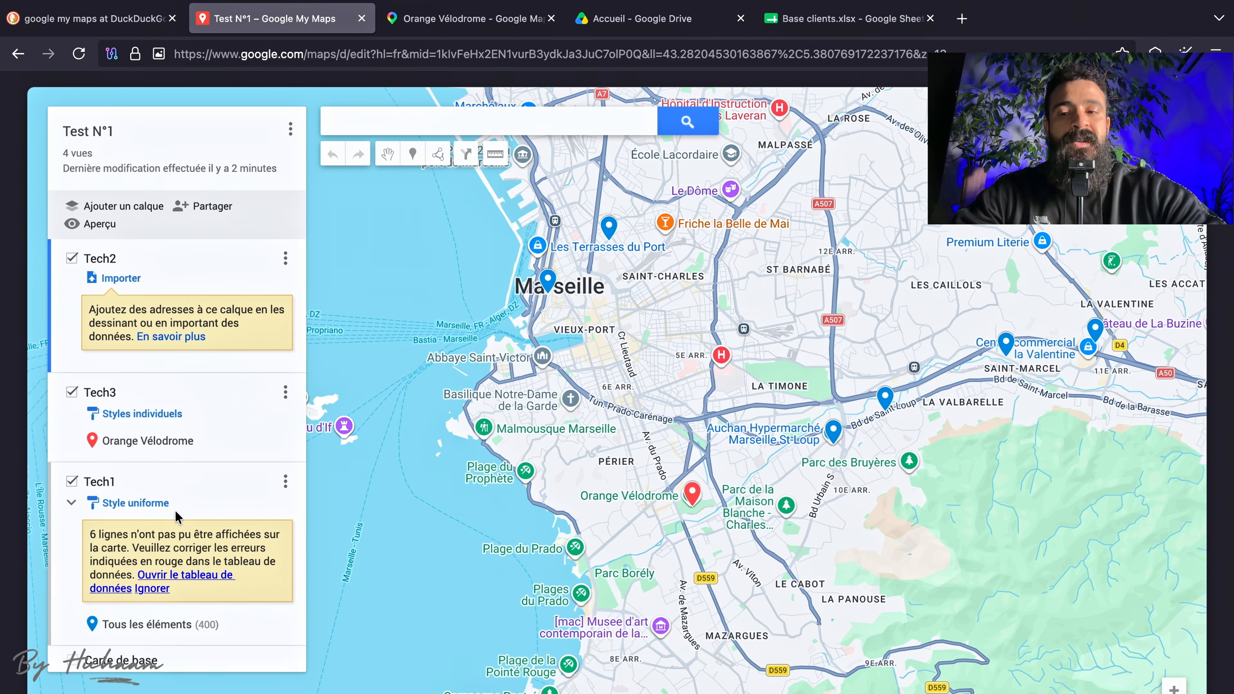
Hide and show again the Tech1 layer, and do the same with the Tech3 layer.
scroll(176, 516, down, 2)
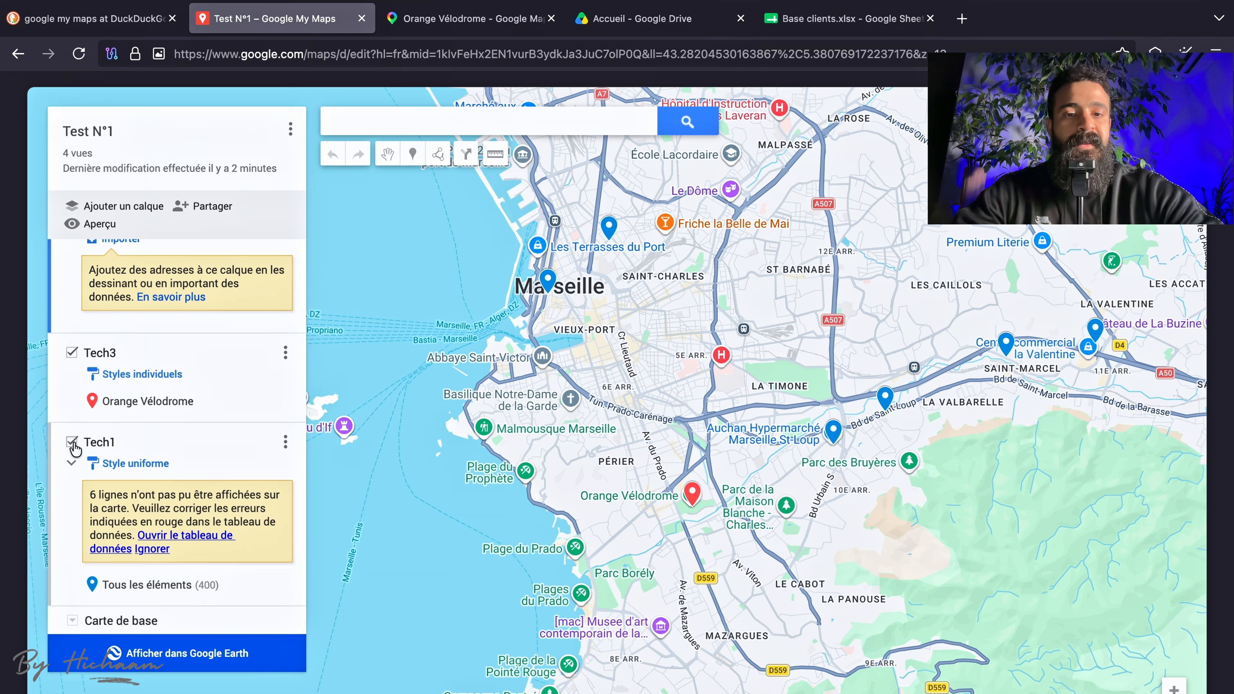
scroll(553, 446, down, 1)
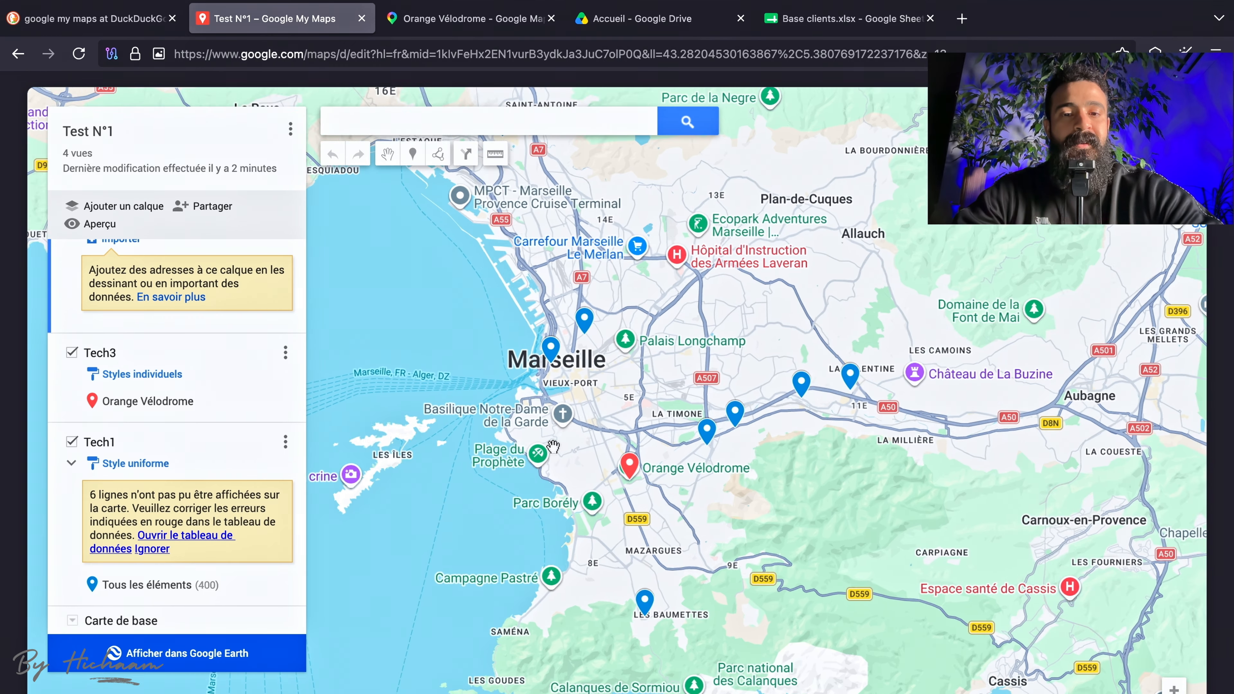
scroll(553, 446, down, 1)
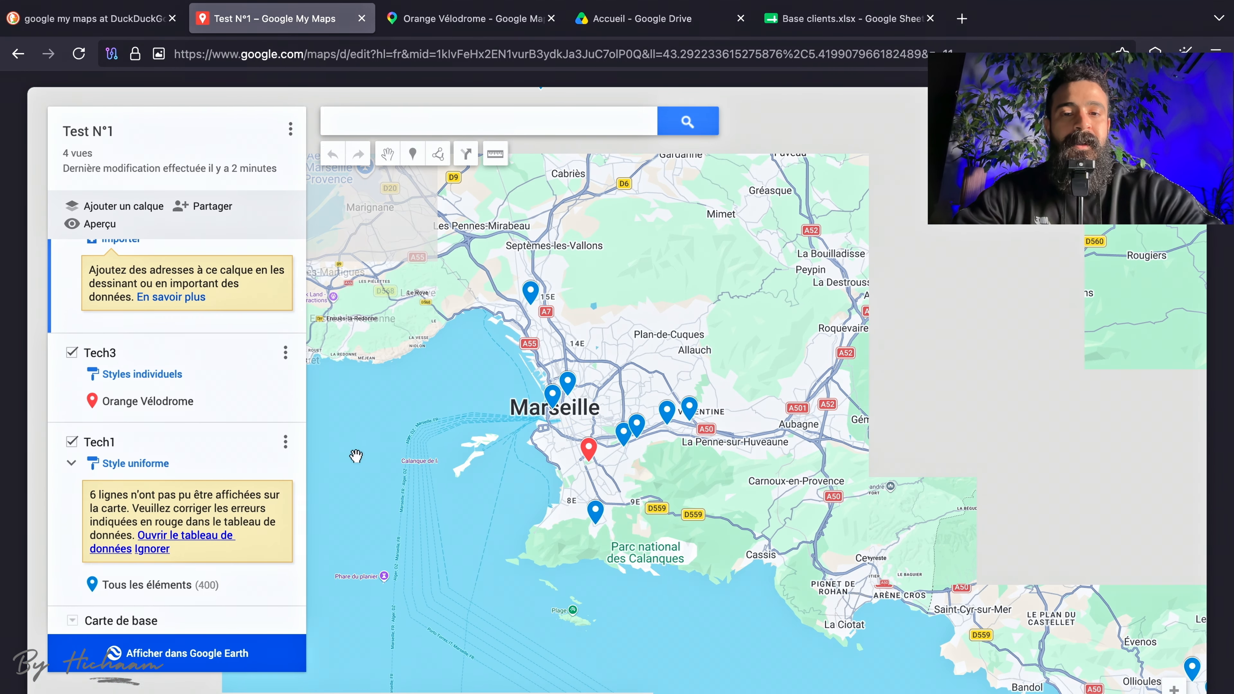
scroll(522, 378, down, 1)
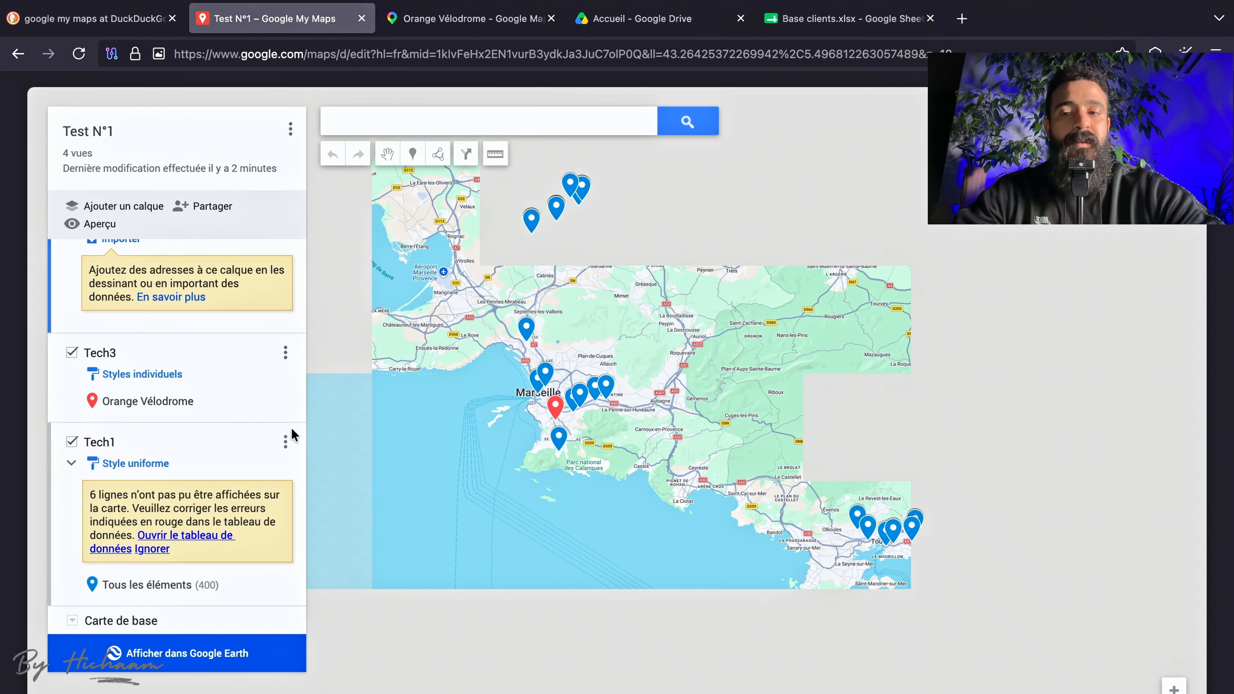
click(68, 440)
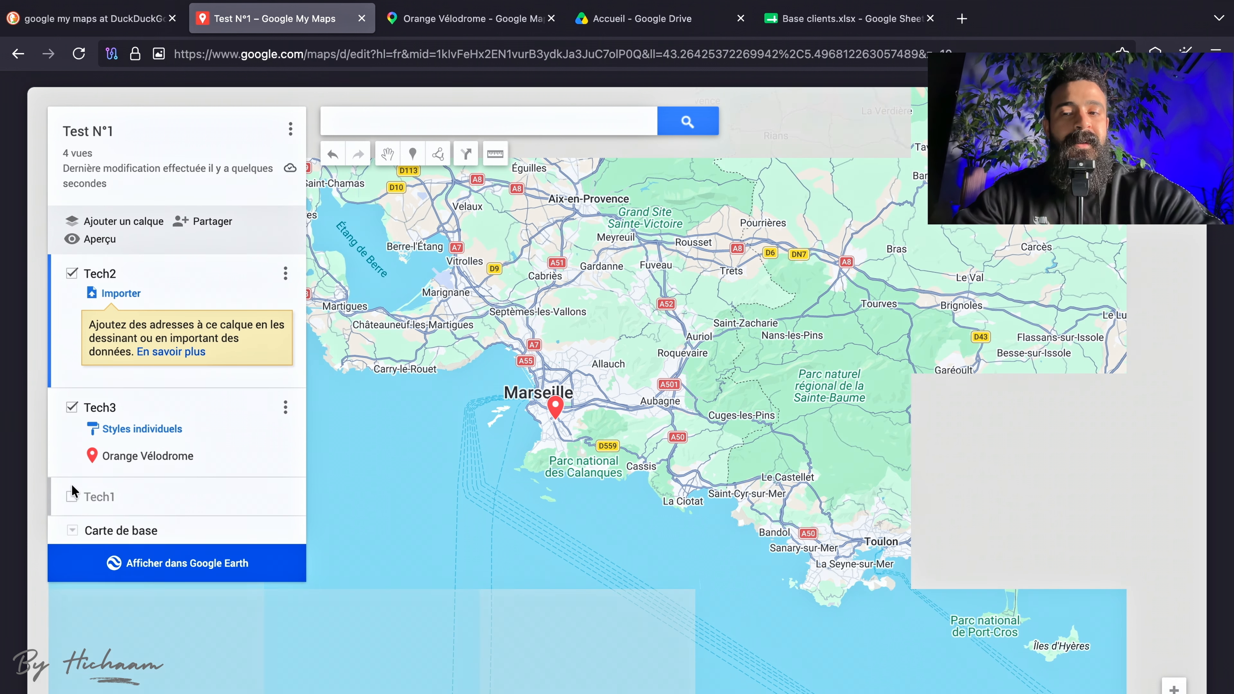
click(72, 497)
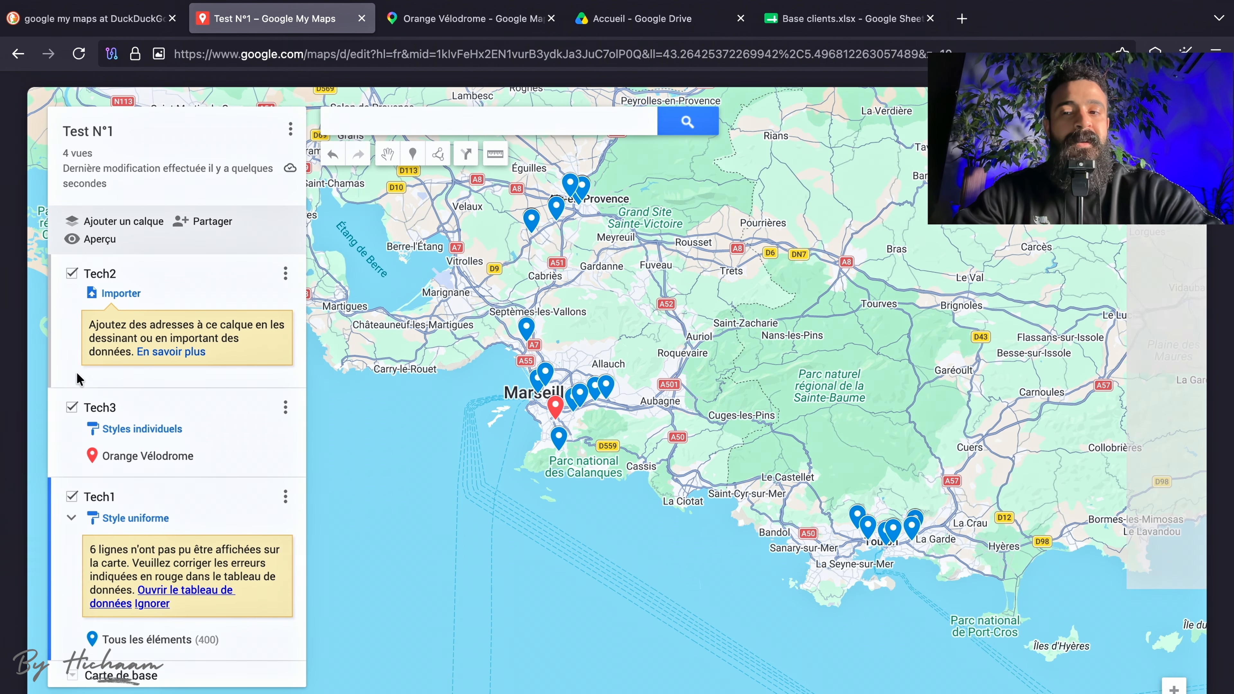
click(72, 411)
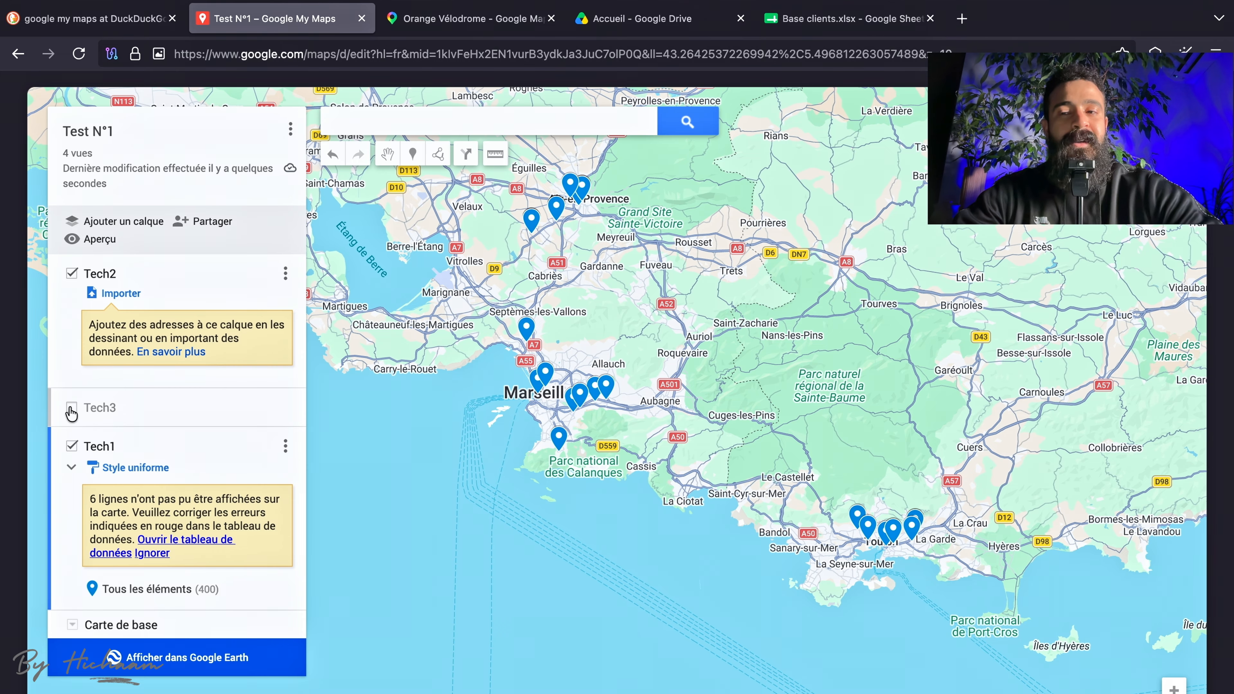
click(71, 411)
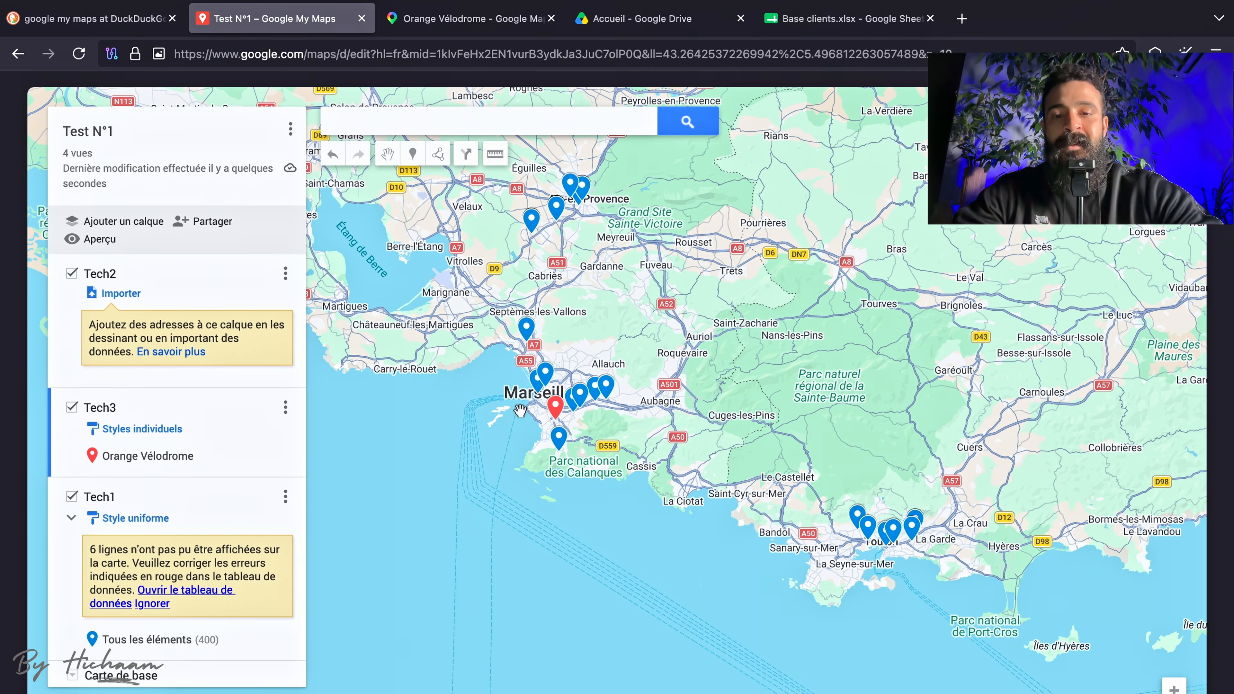
Measure the straight-line distance from the client marker beside the Marseille label to the Orange Vélodrome marker.
scroll(520, 411, up, 2)
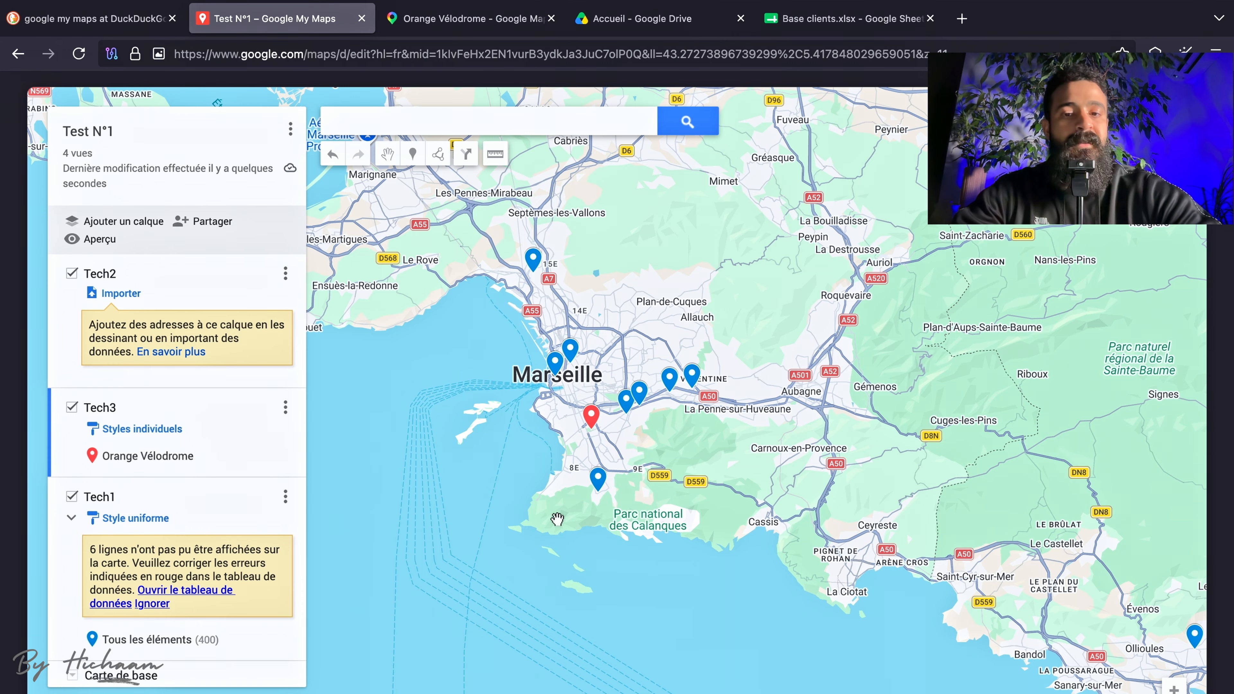
scroll(596, 454, up, 1)
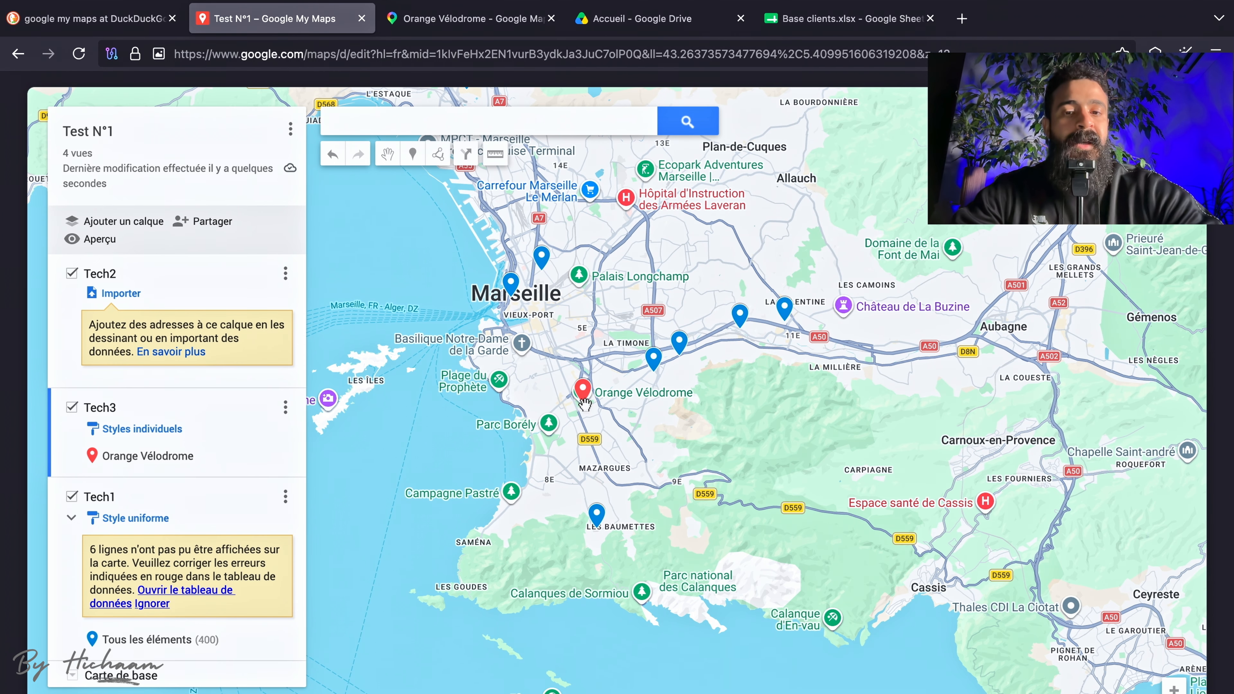
scroll(632, 424, up, 1)
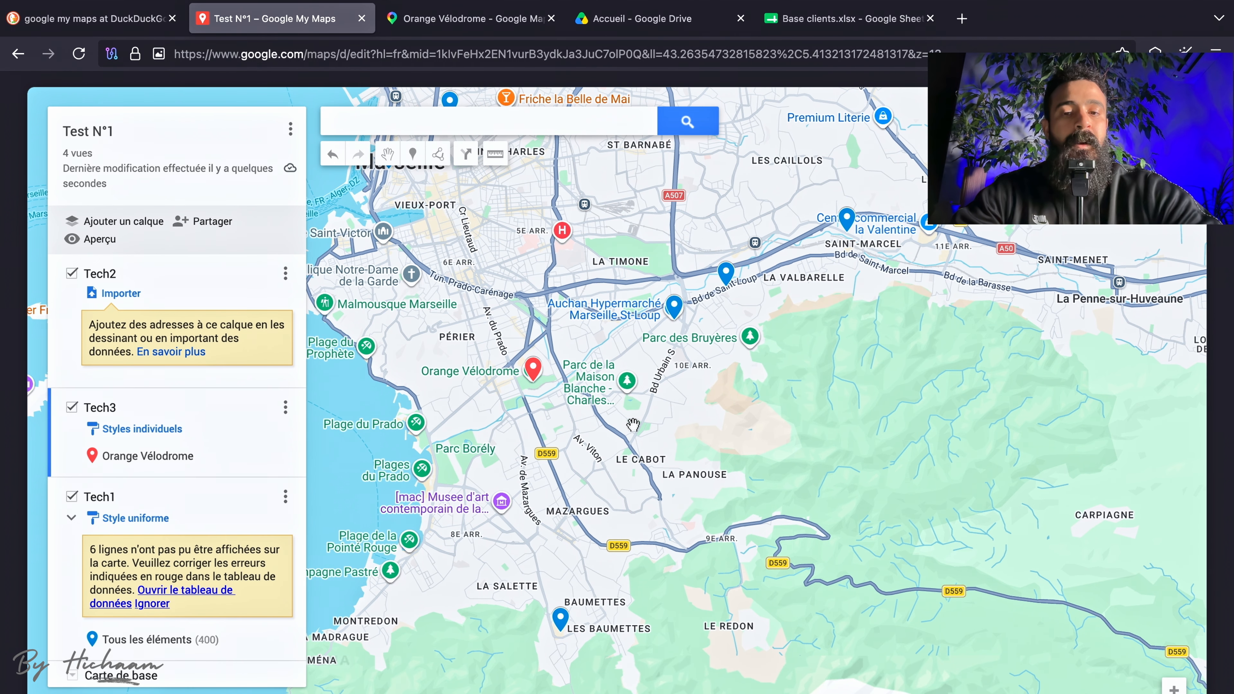
drag(507, 418, 574, 452)
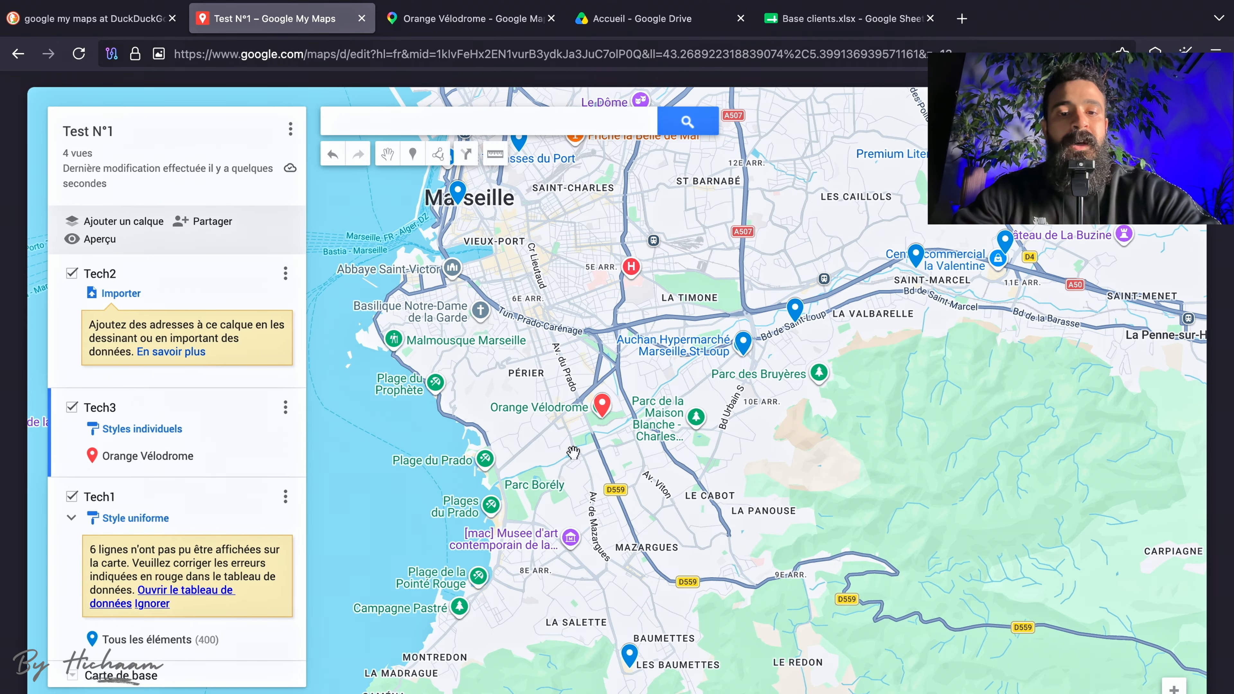
scroll(573, 452, down, 1)
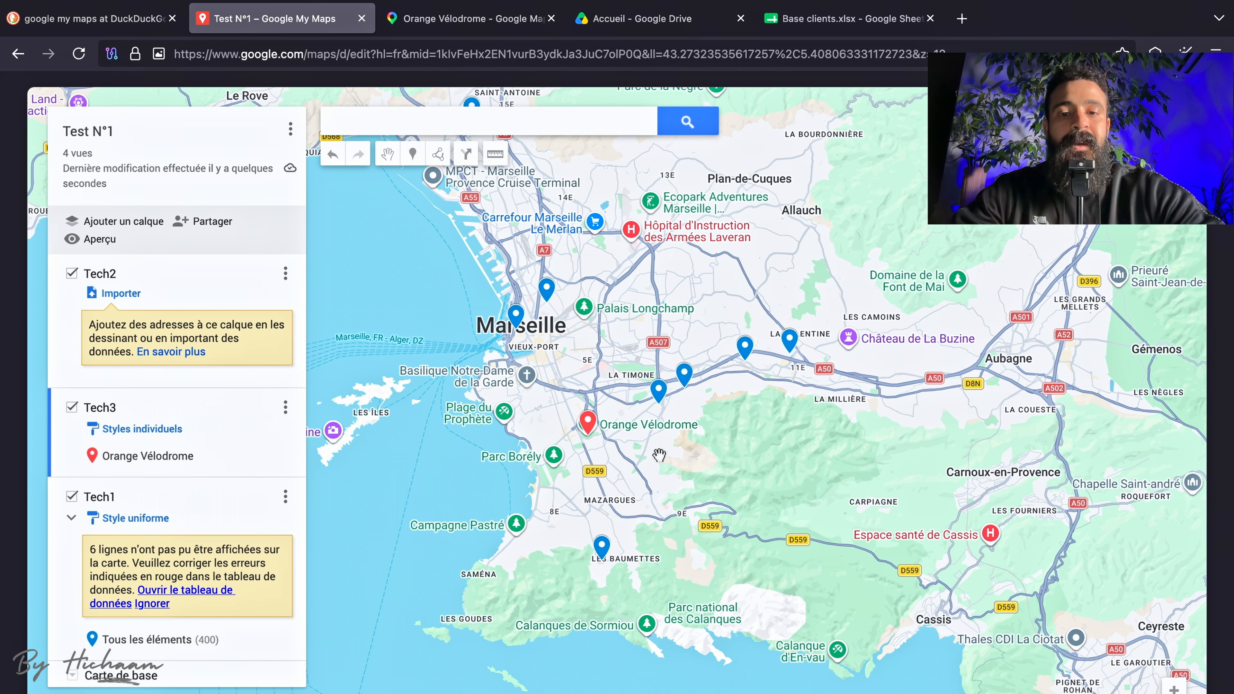
scroll(604, 437, up, 1)
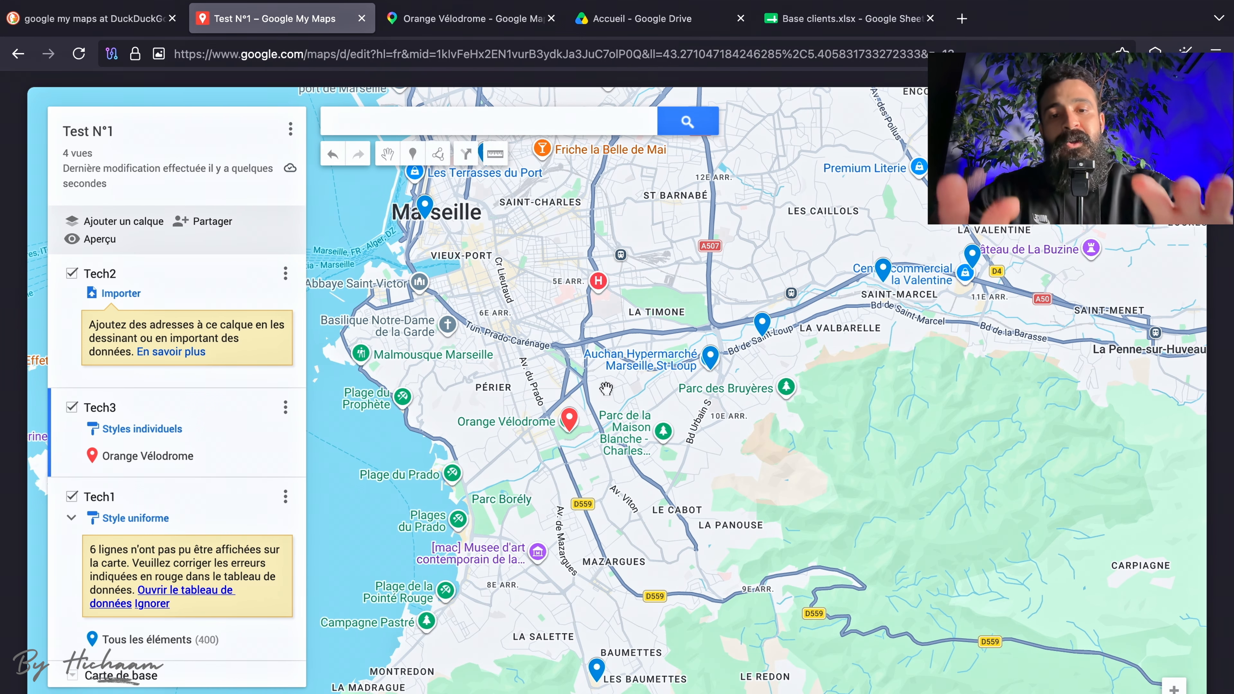
drag(605, 384, 674, 341)
drag(504, 199, 504, 244)
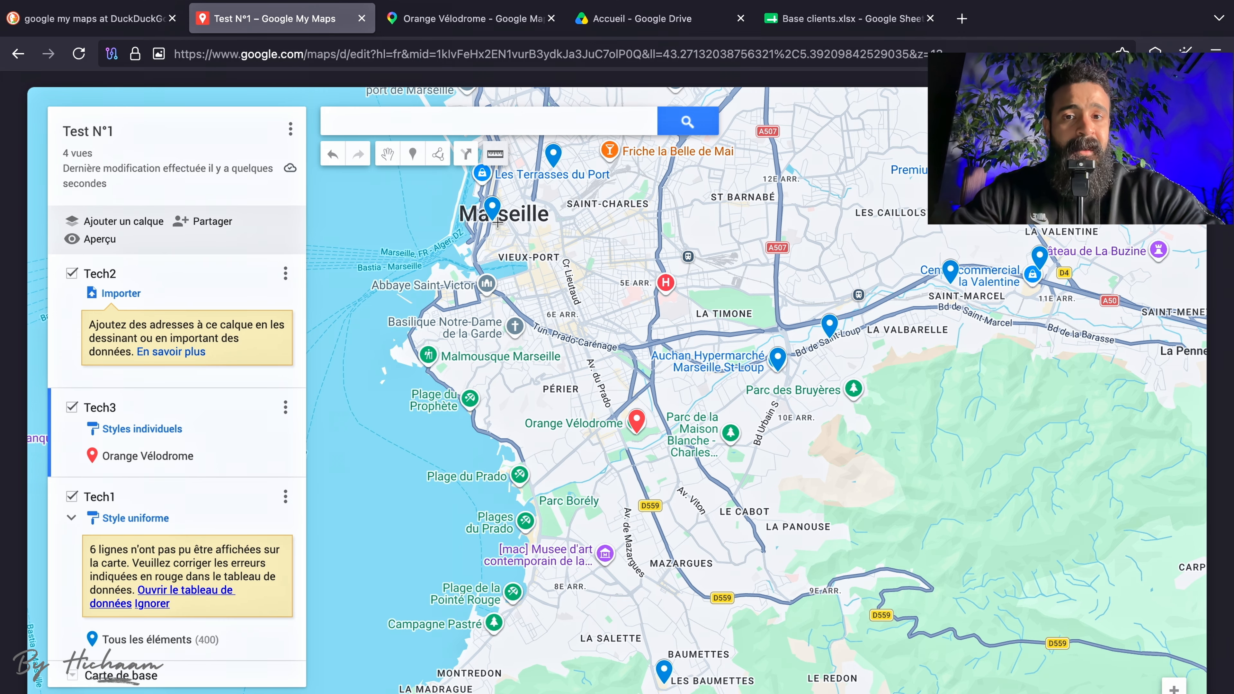
click(492, 210)
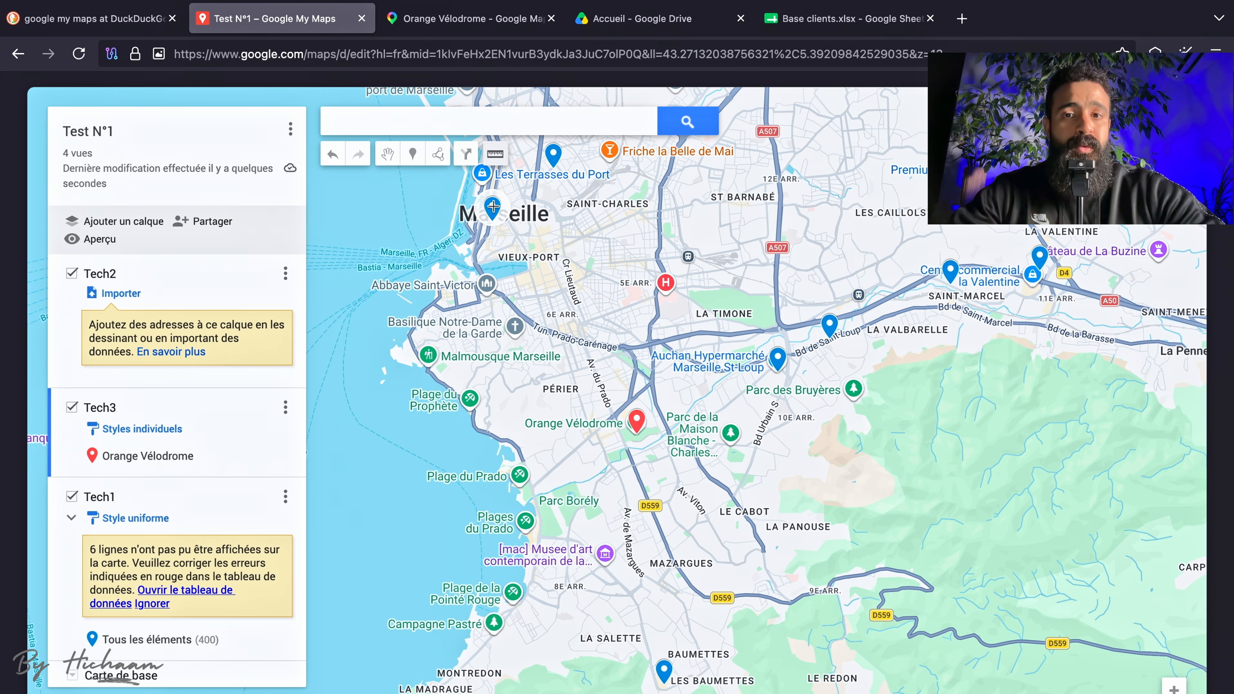
click(638, 427)
Draw a closed four-sided shape in the Tech3 layer around the client markers from Les Terrasses du Port to La Valentine.
click(438, 154)
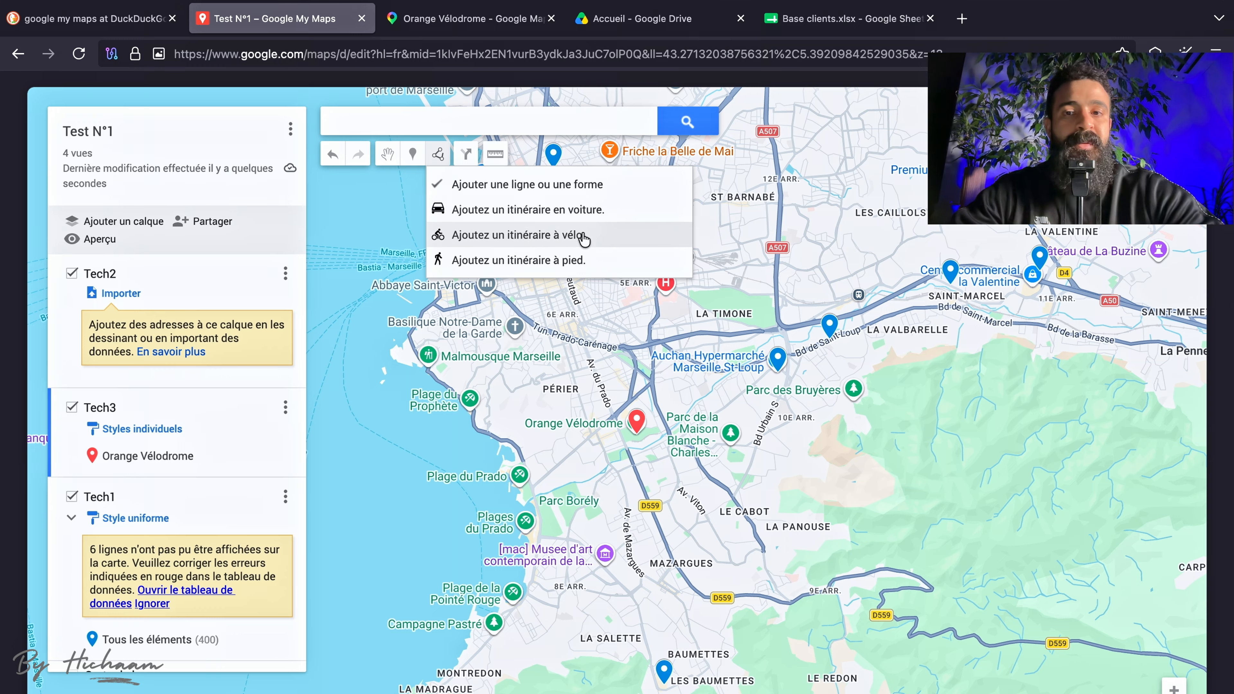
click(483, 195)
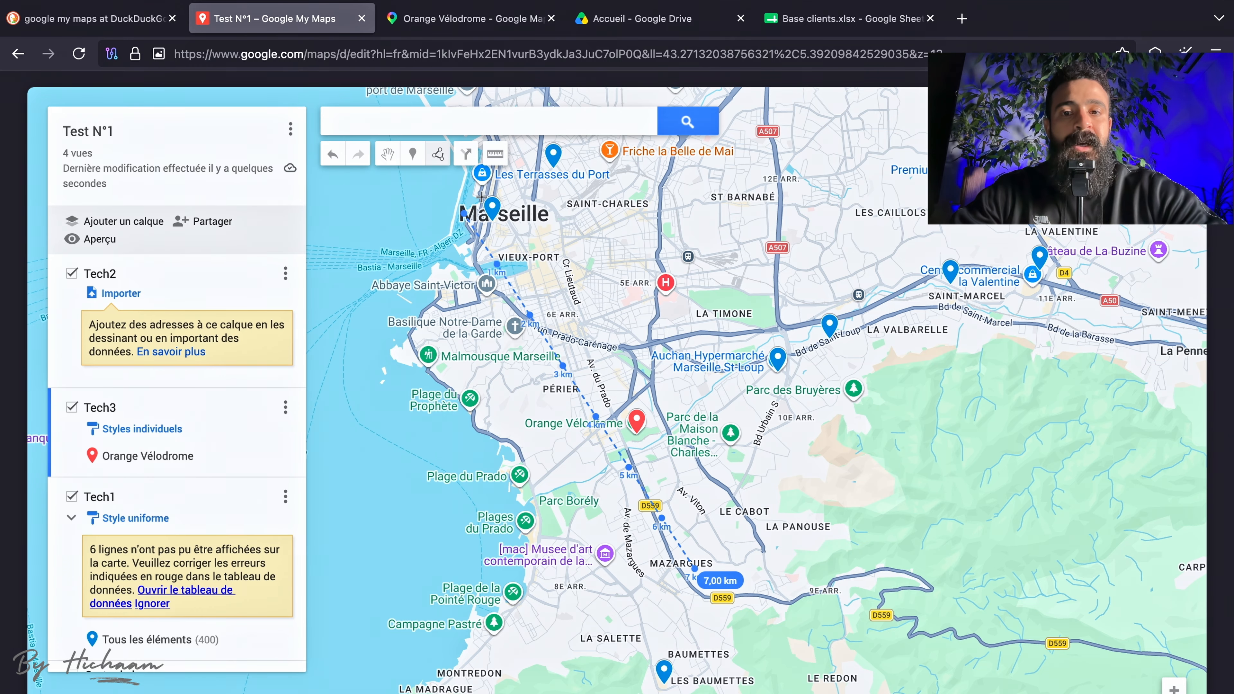
click(463, 216)
click(722, 554)
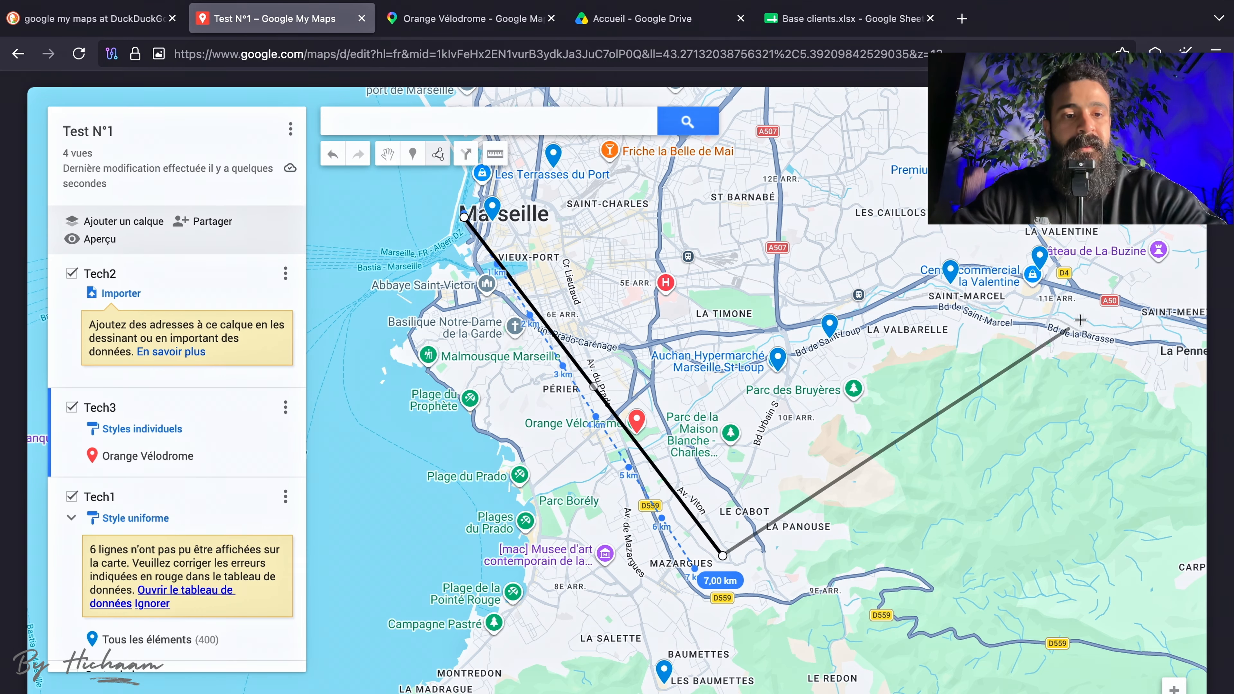
click(1084, 320)
click(974, 119)
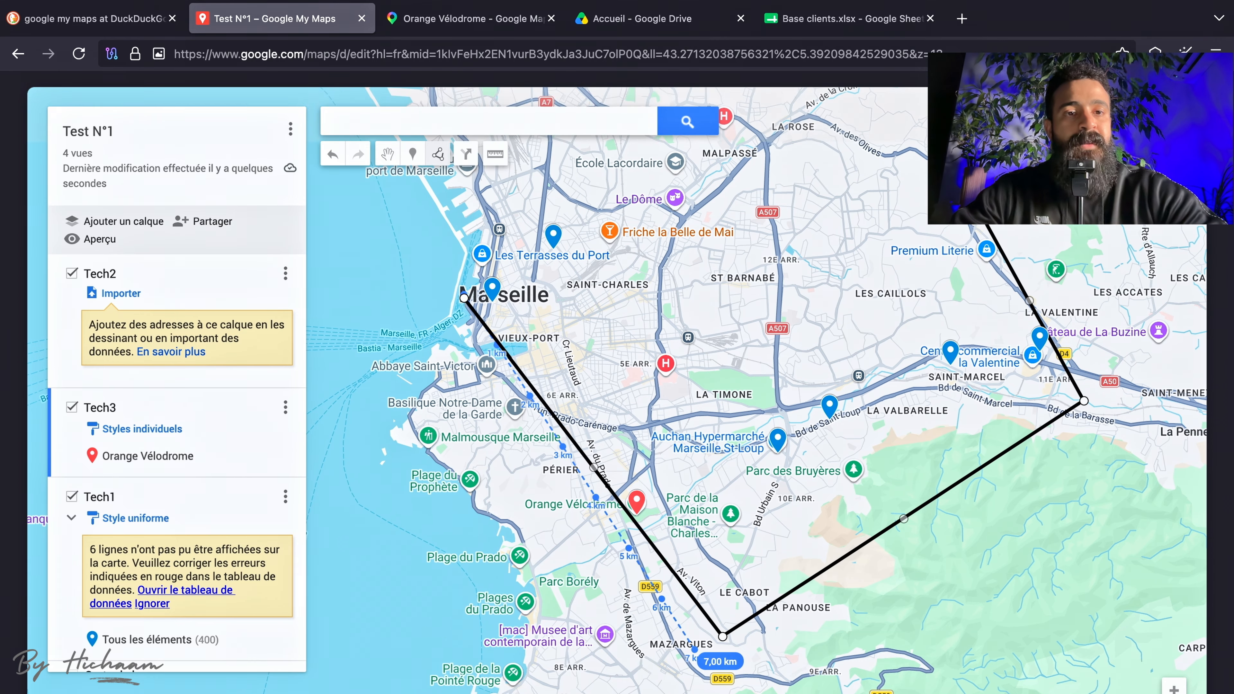
click(478, 326)
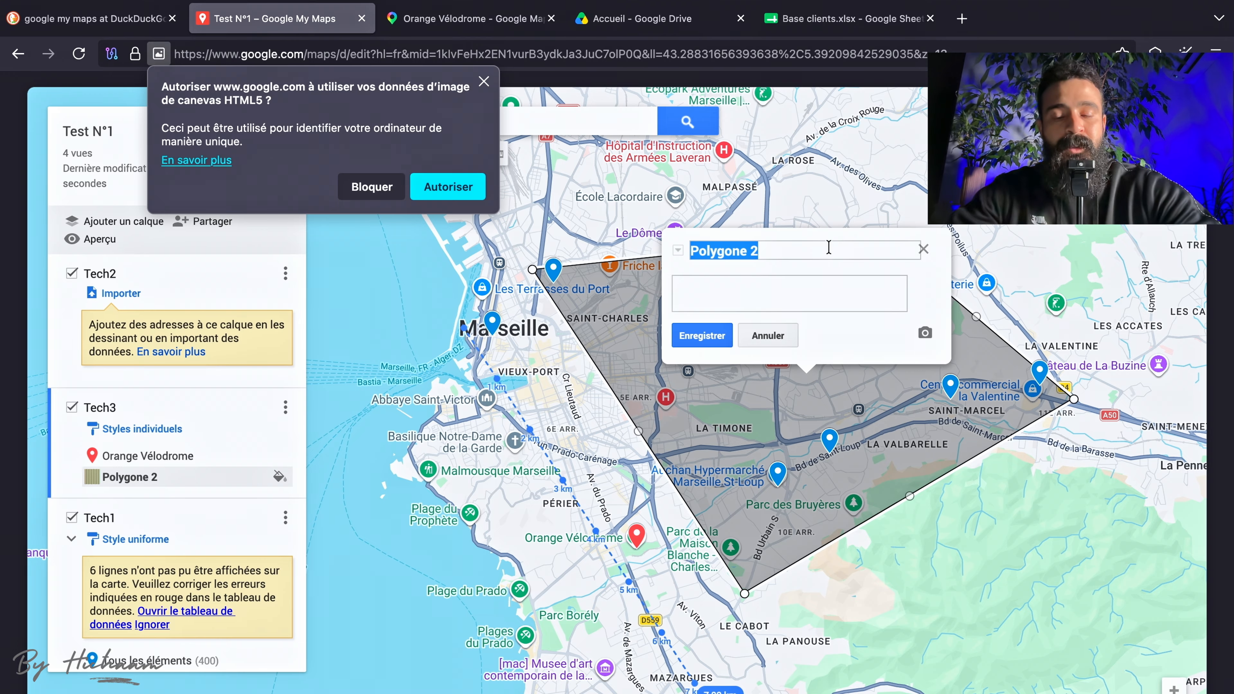
Name the polygon Tournée N°1, save it and close its details.
text(Tournée N°1)
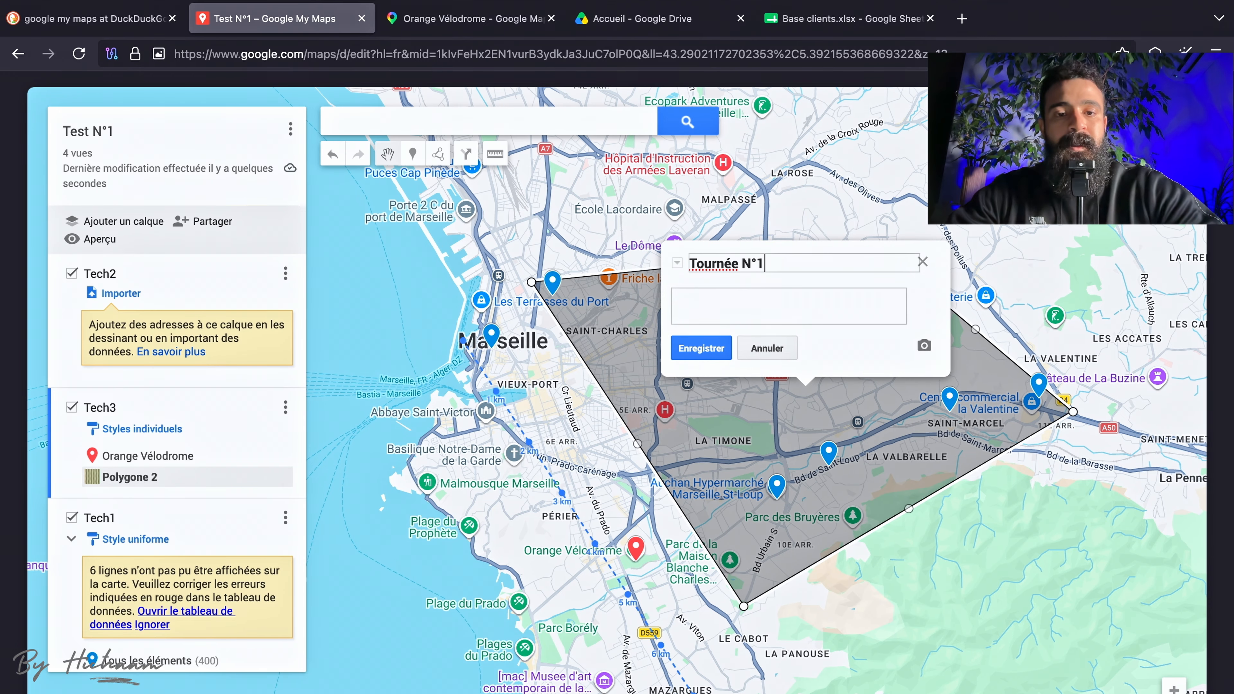
click(705, 348)
click(922, 264)
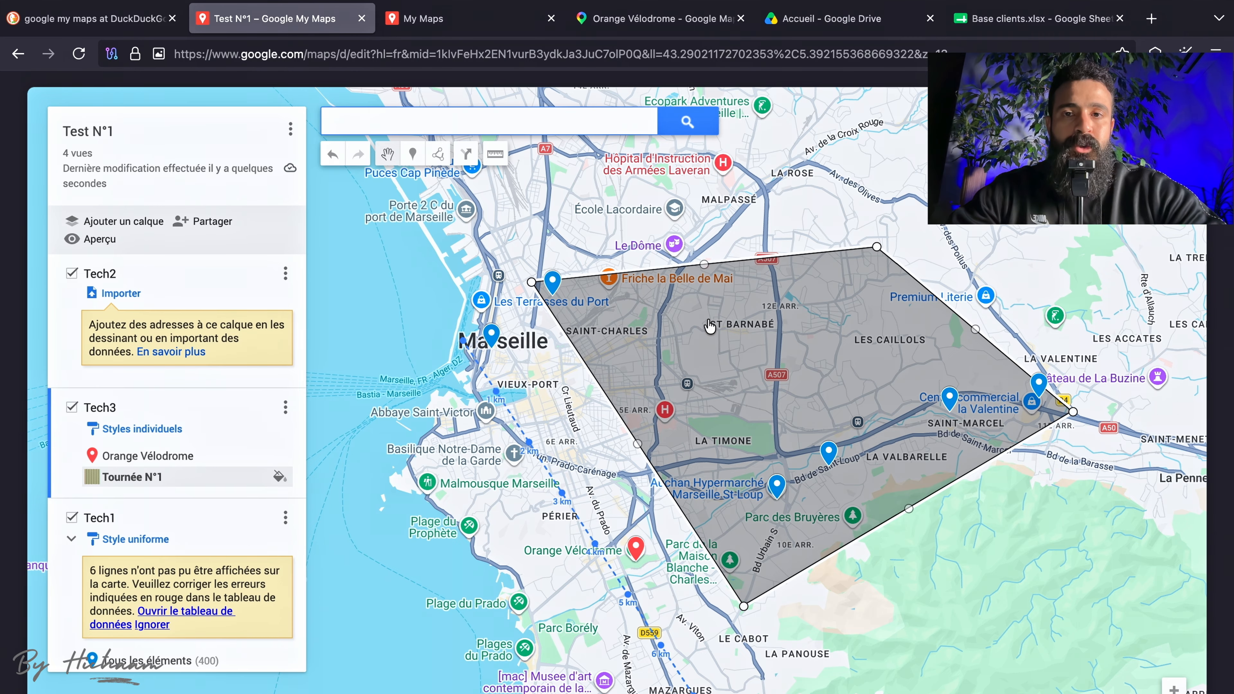
Open the Carte "PDV à Visiter" map from the owned maps and show all its technician markers across southern France.
click(478, 20)
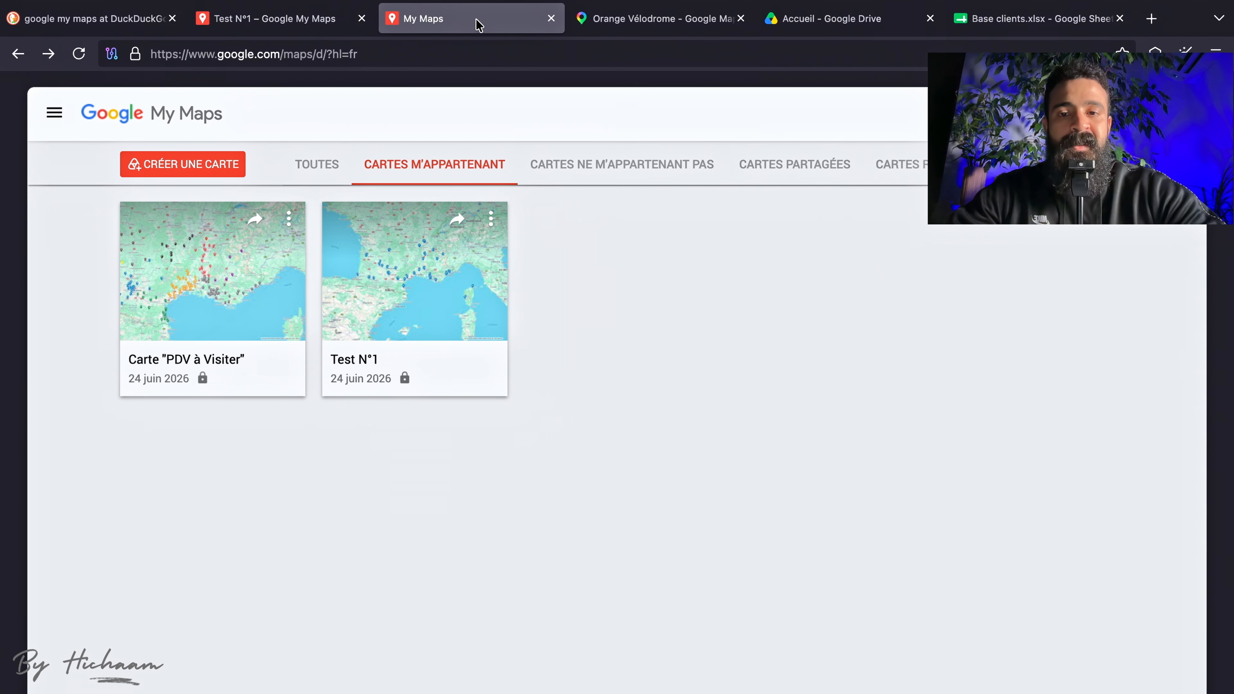
click(265, 302)
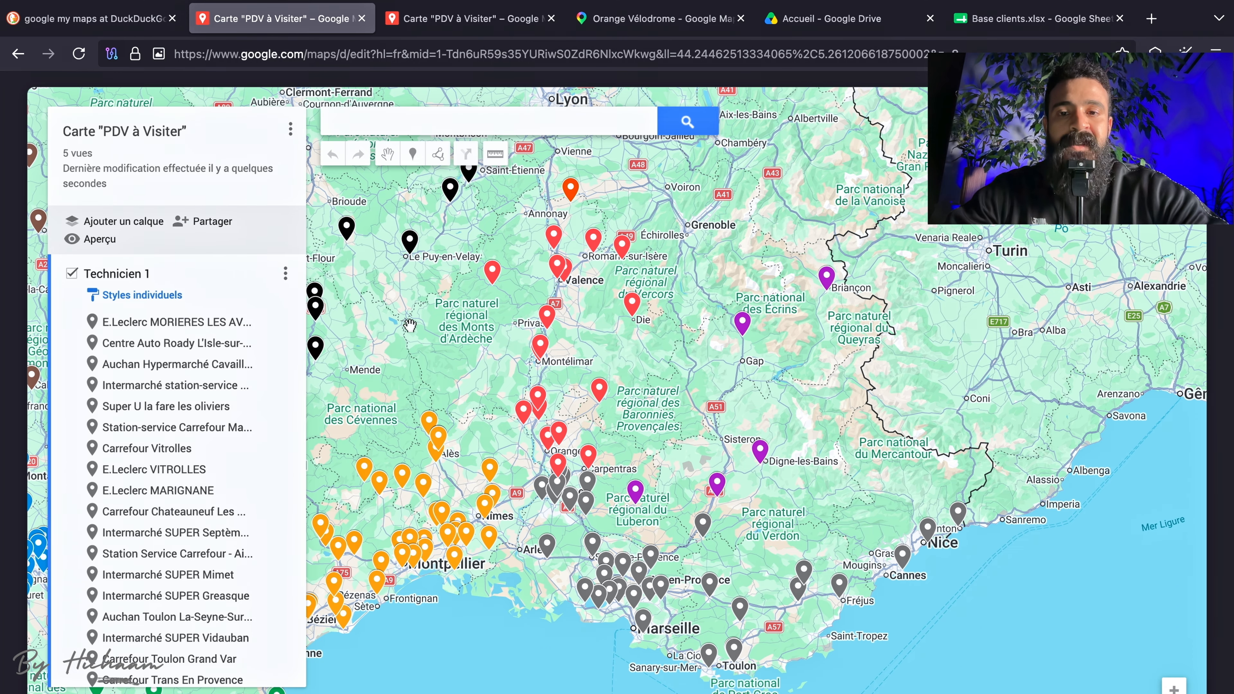
scroll(409, 325, down, 2)
drag(410, 326, 698, 376)
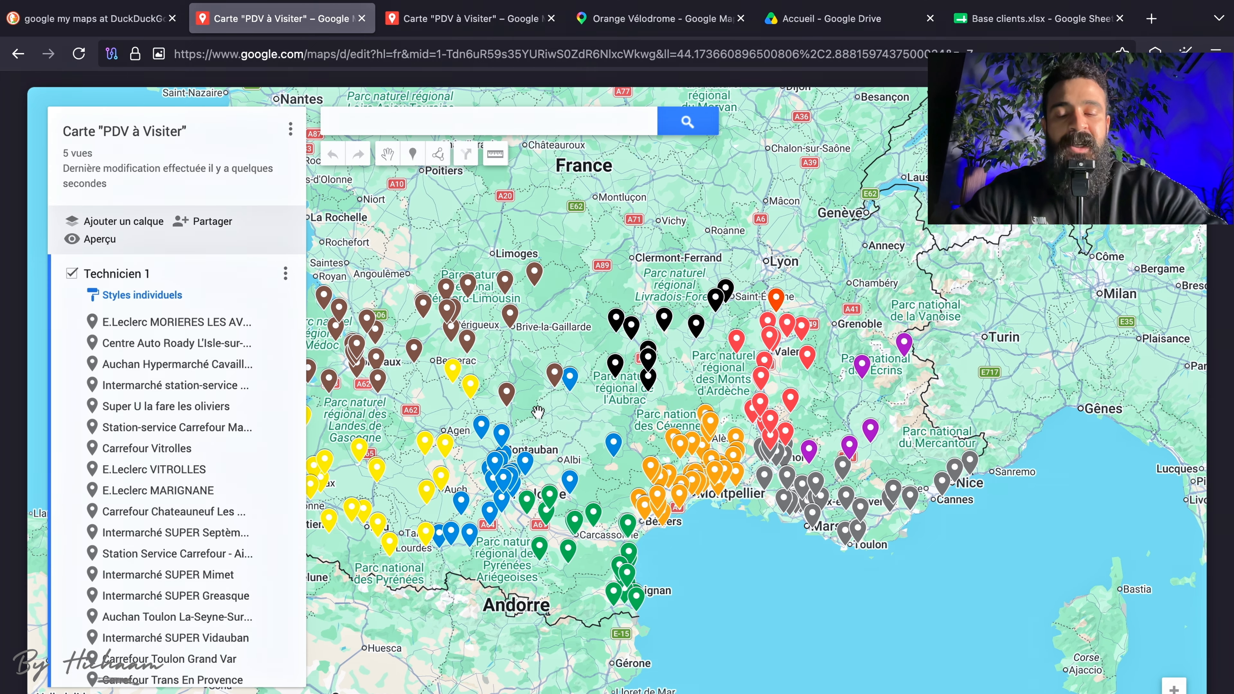
drag(542, 415, 585, 417)
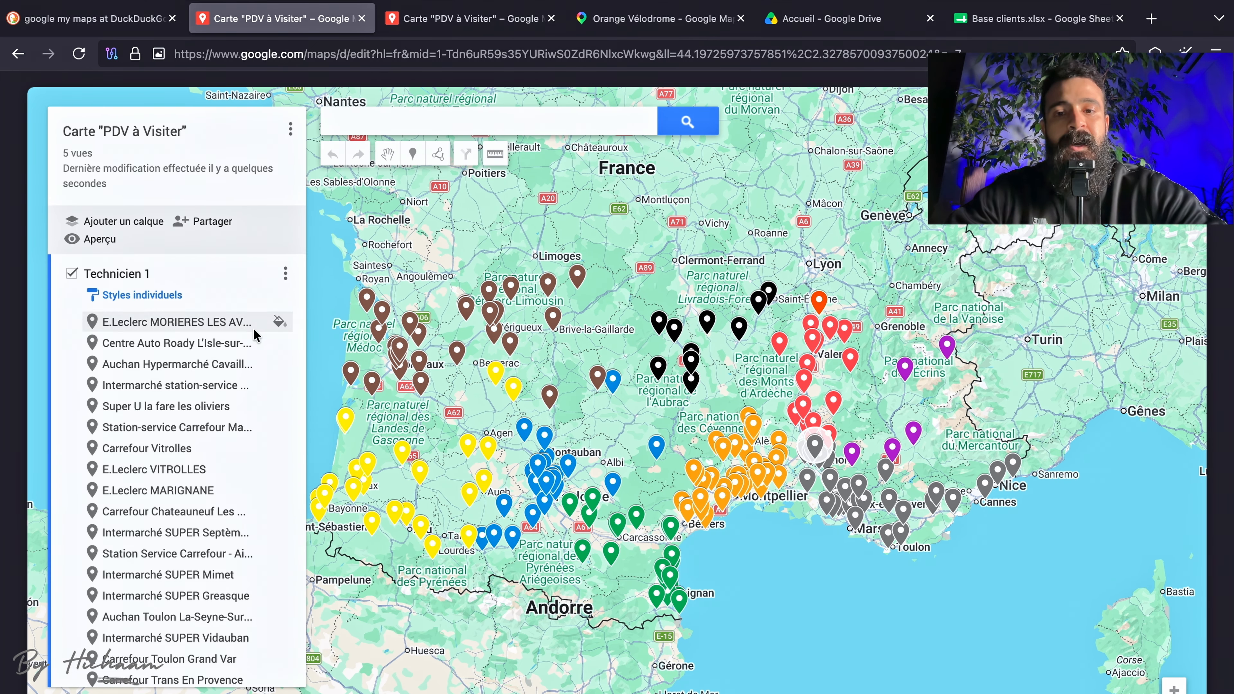
Hide the Technicien 3 and Technicien 4 layers and show them again.
scroll(169, 436, down, 15)
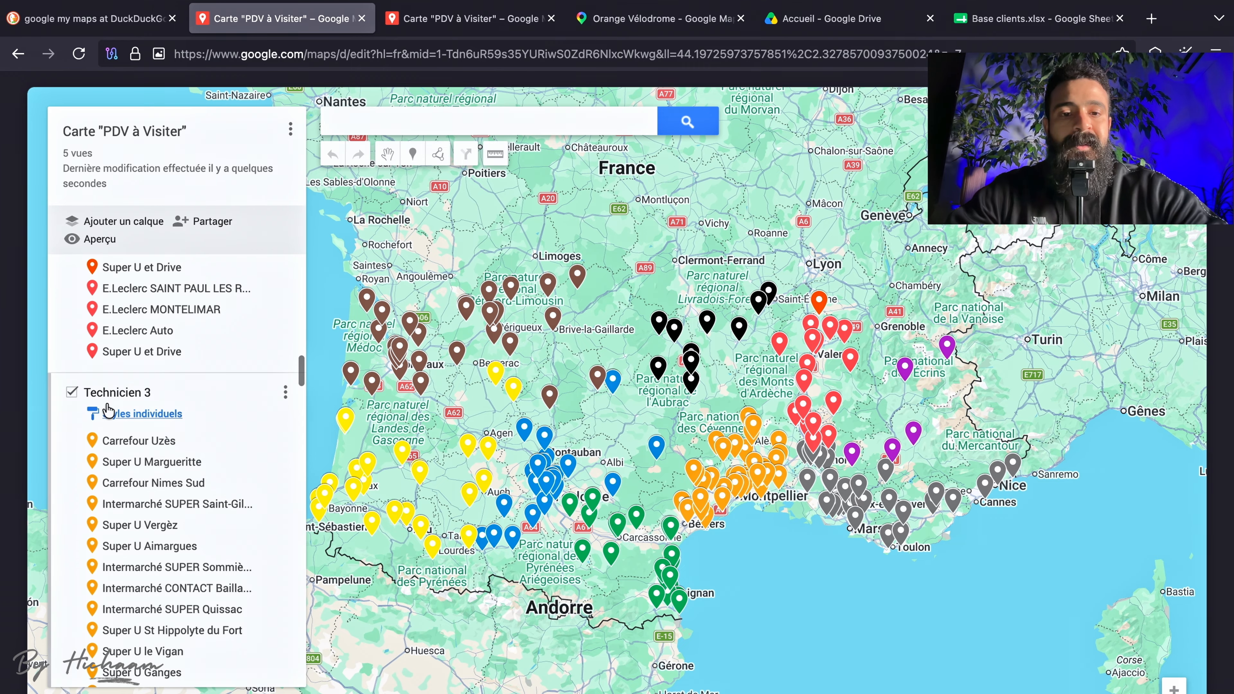
click(71, 391)
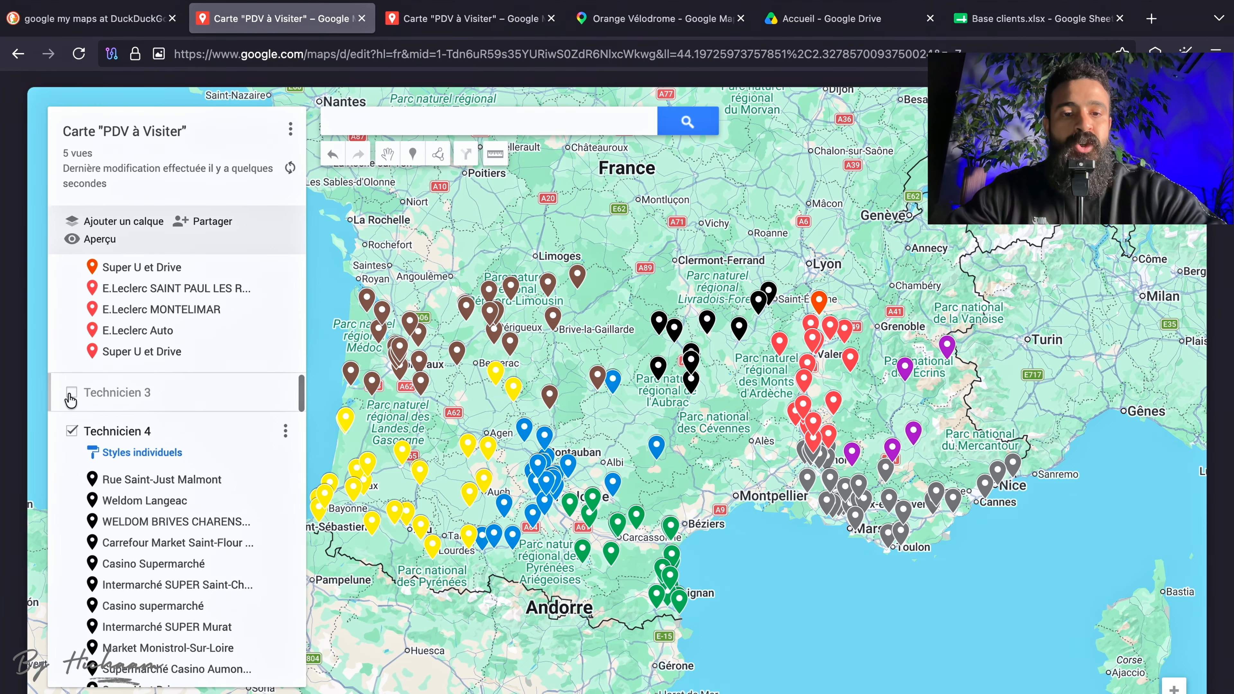
click(71, 430)
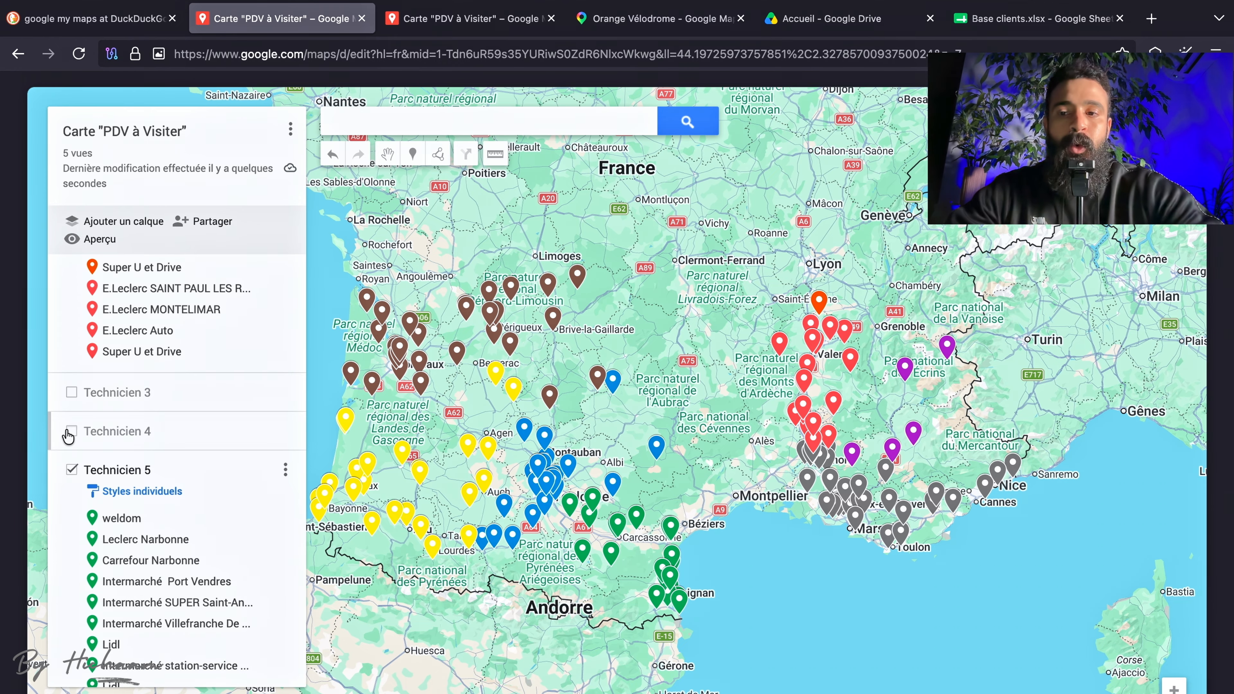
click(71, 430)
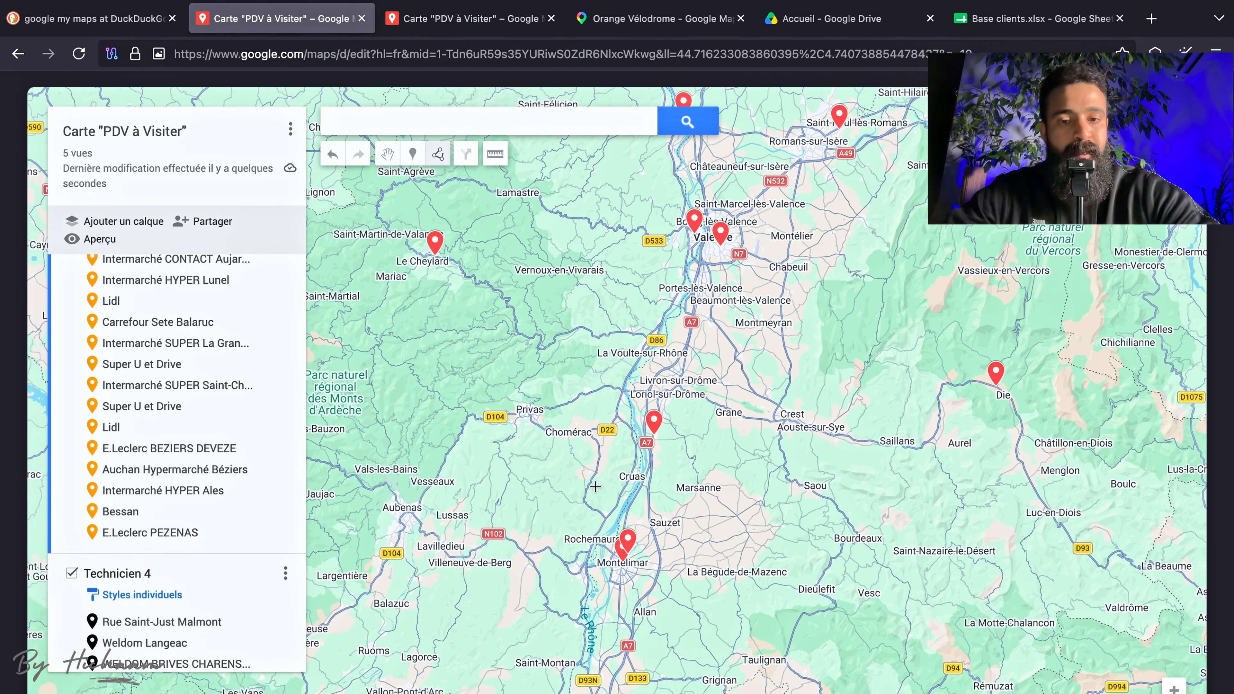
Draw a tour outline from Montélimar through Die, Valence and the red marker south of Loriol-sur-Drôme, back to Montélimar.
click(631, 565)
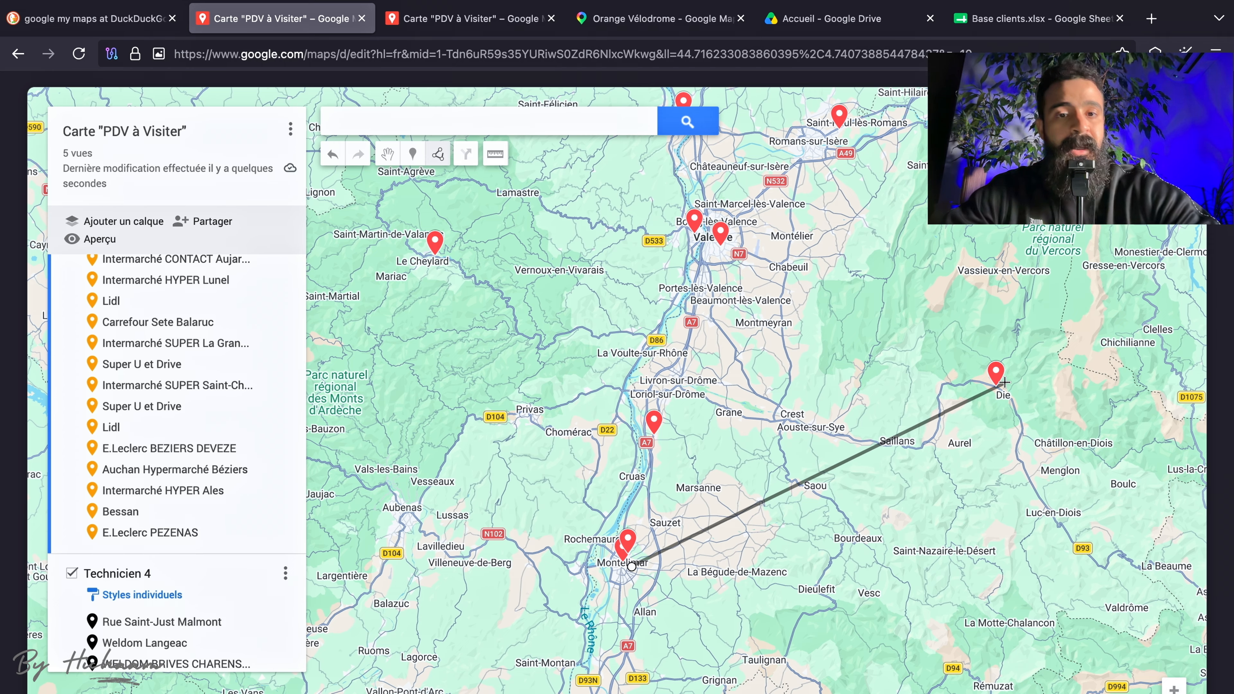
click(1004, 382)
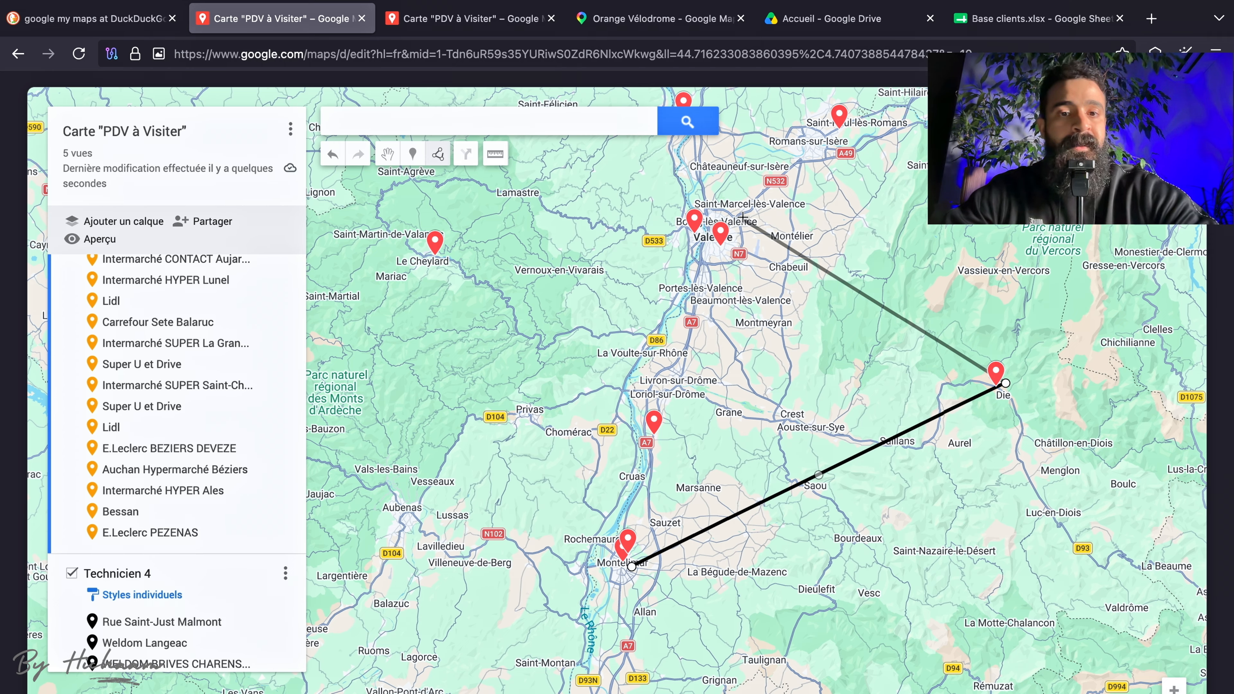
click(714, 214)
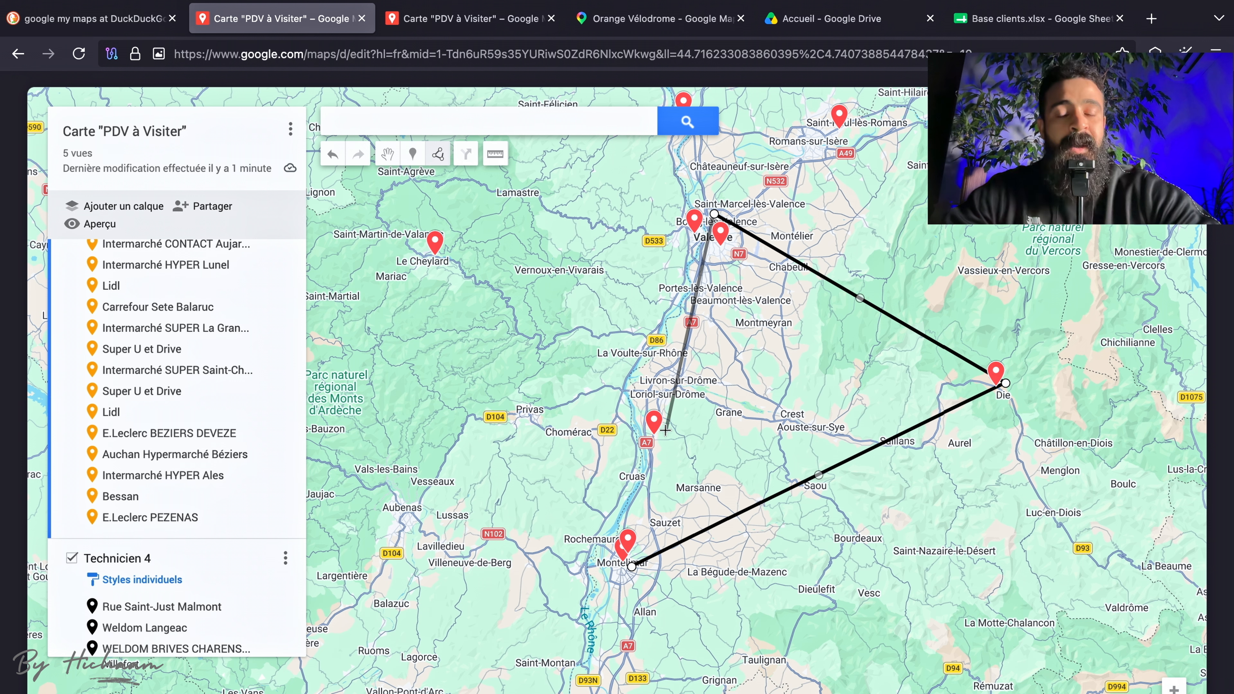
click(665, 431)
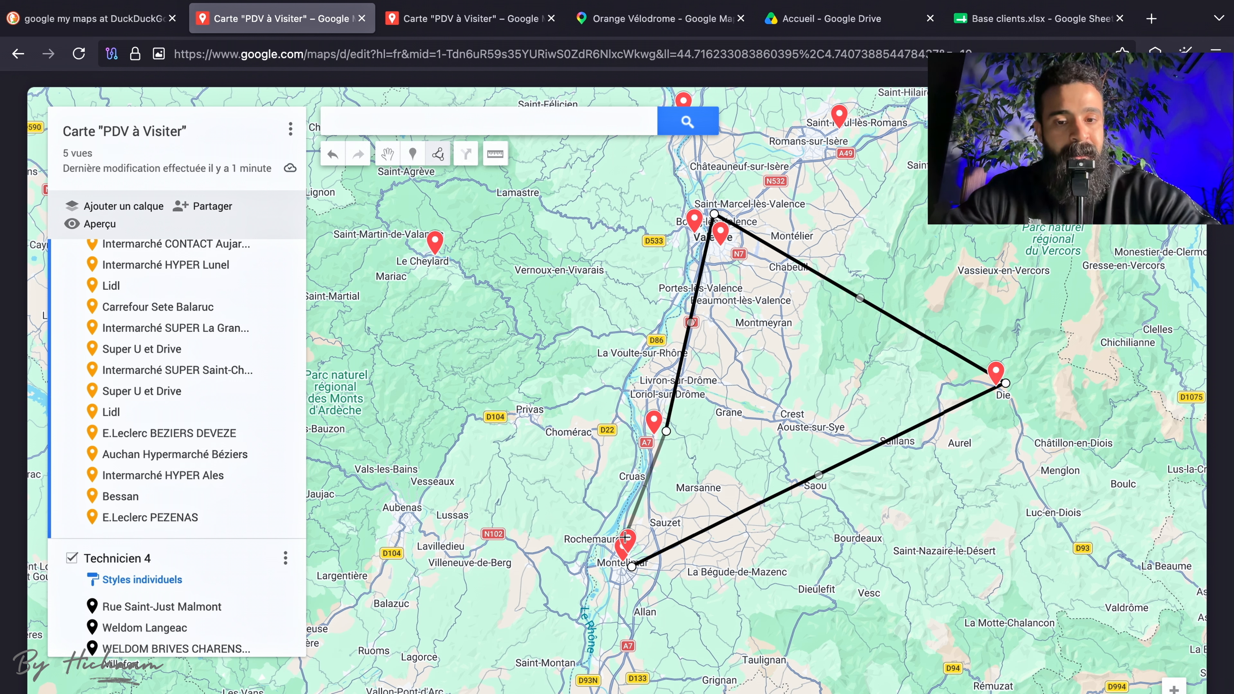
click(622, 568)
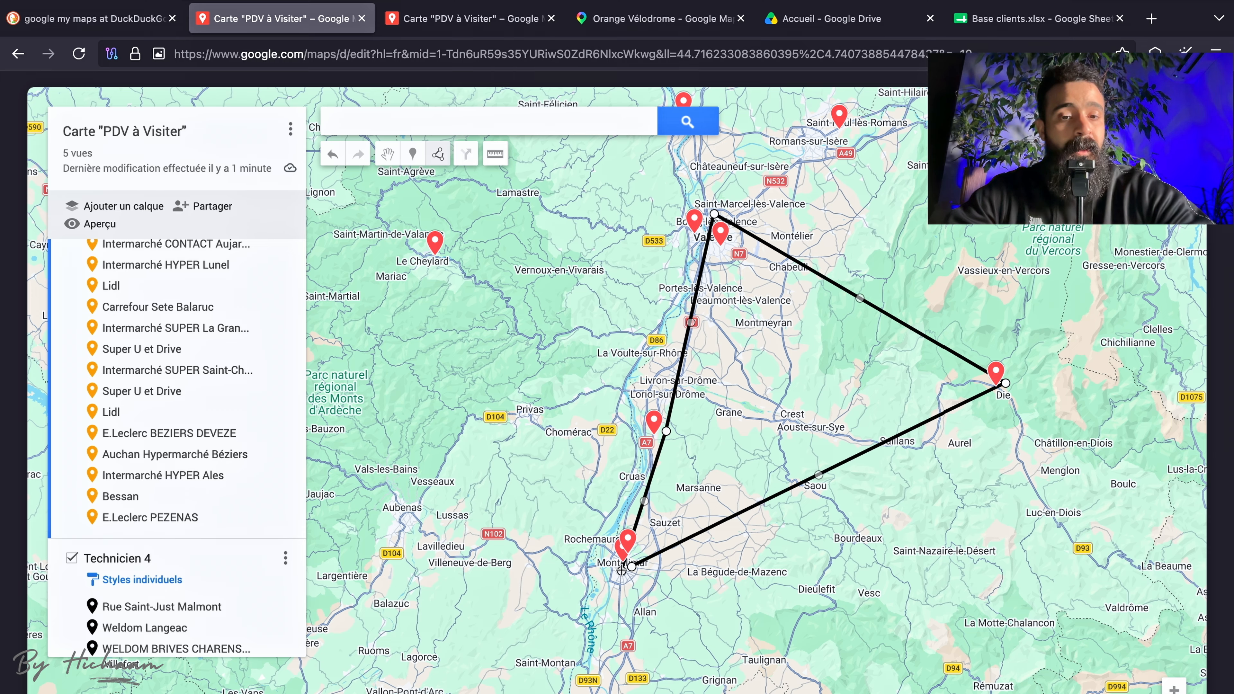
click(621, 570)
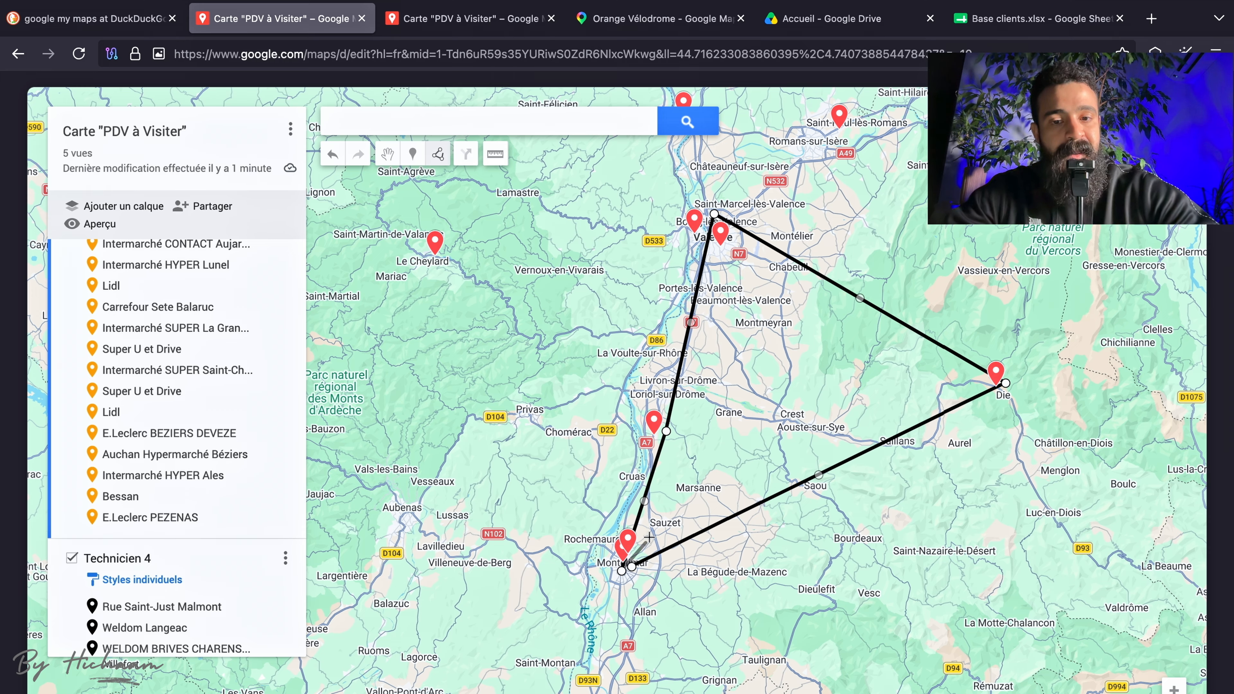